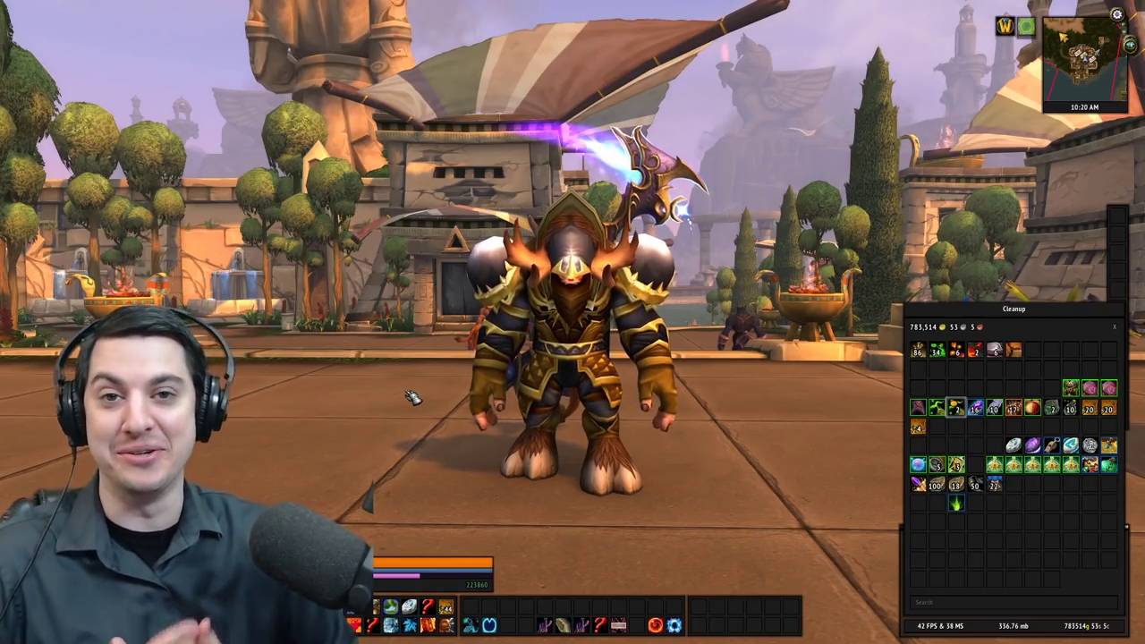
- Create a new Auctioning operation in the TSM operations and name it Singes
key("t")
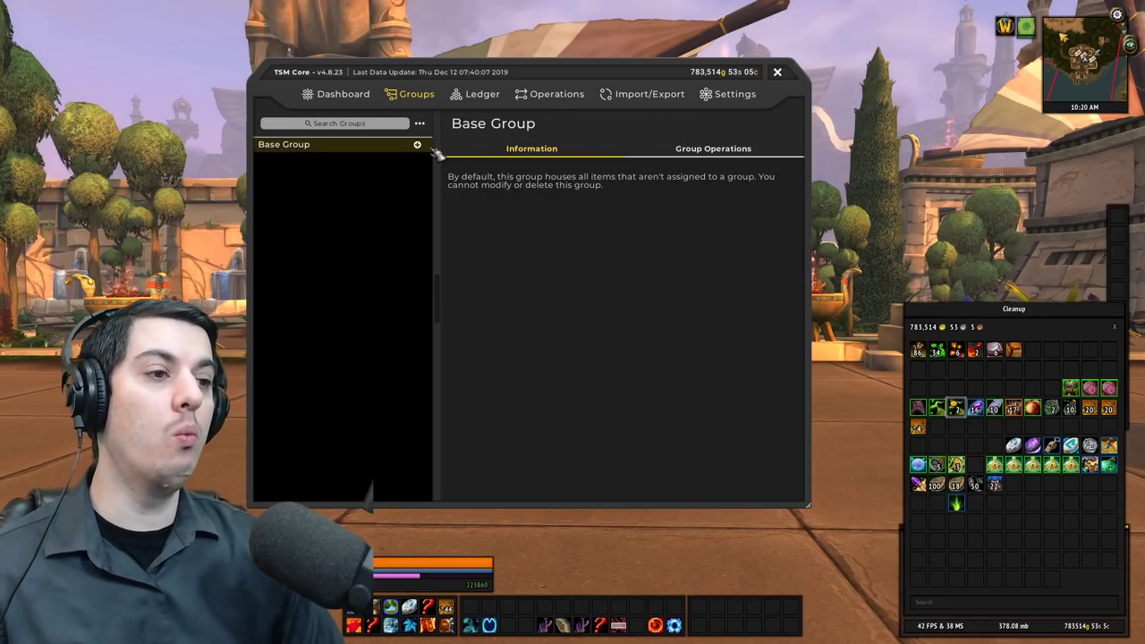
left_click(562, 98)
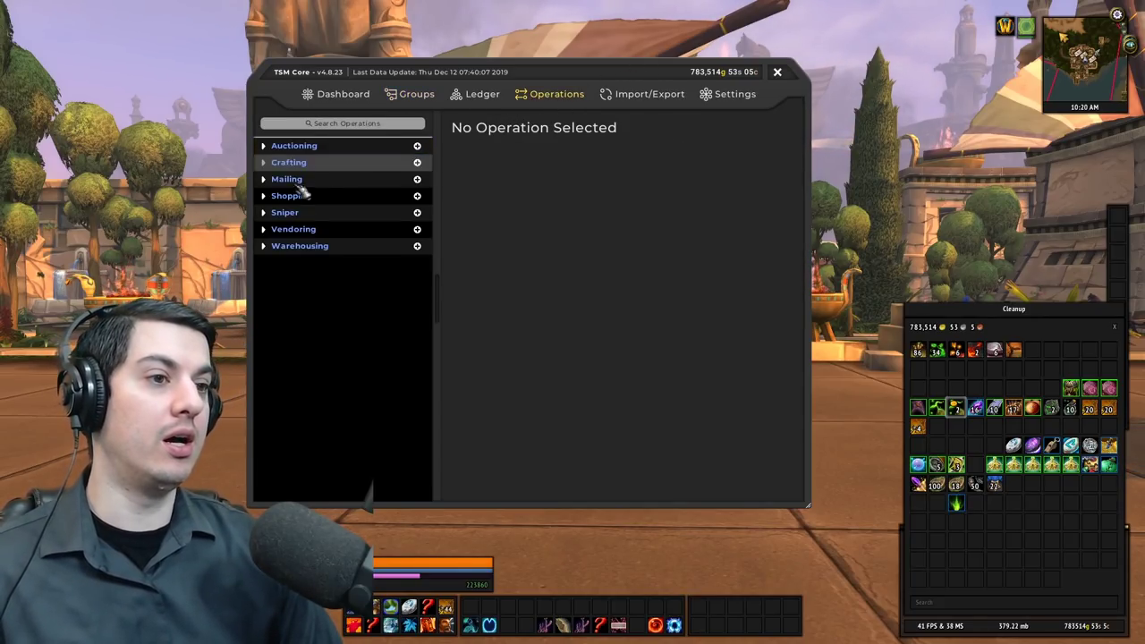
left_click(273, 146)
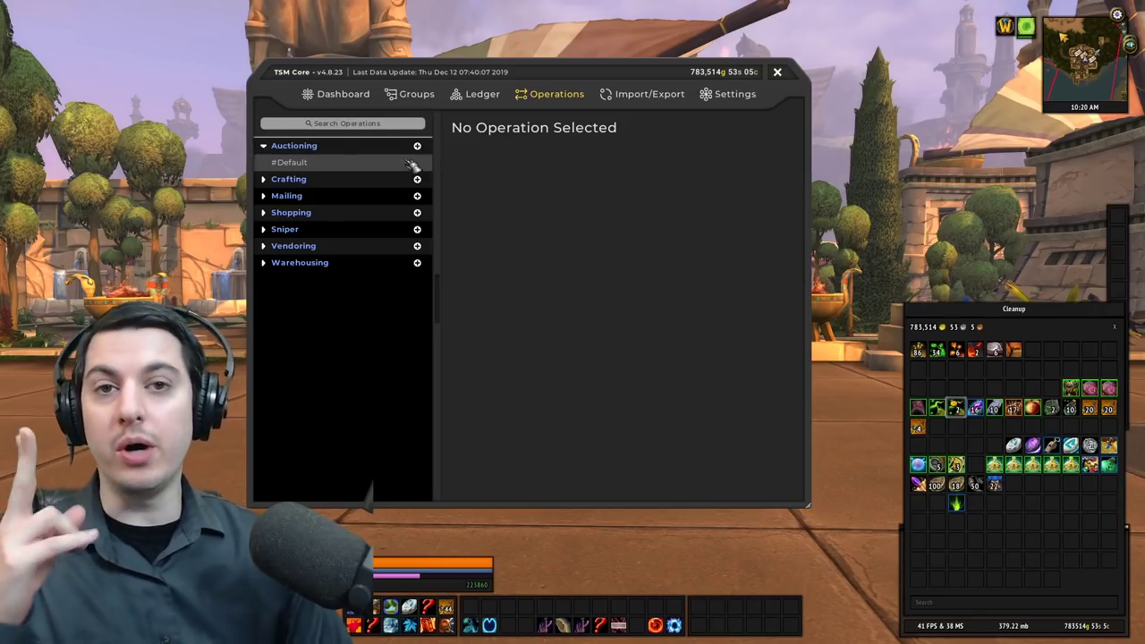
left_click(418, 147)
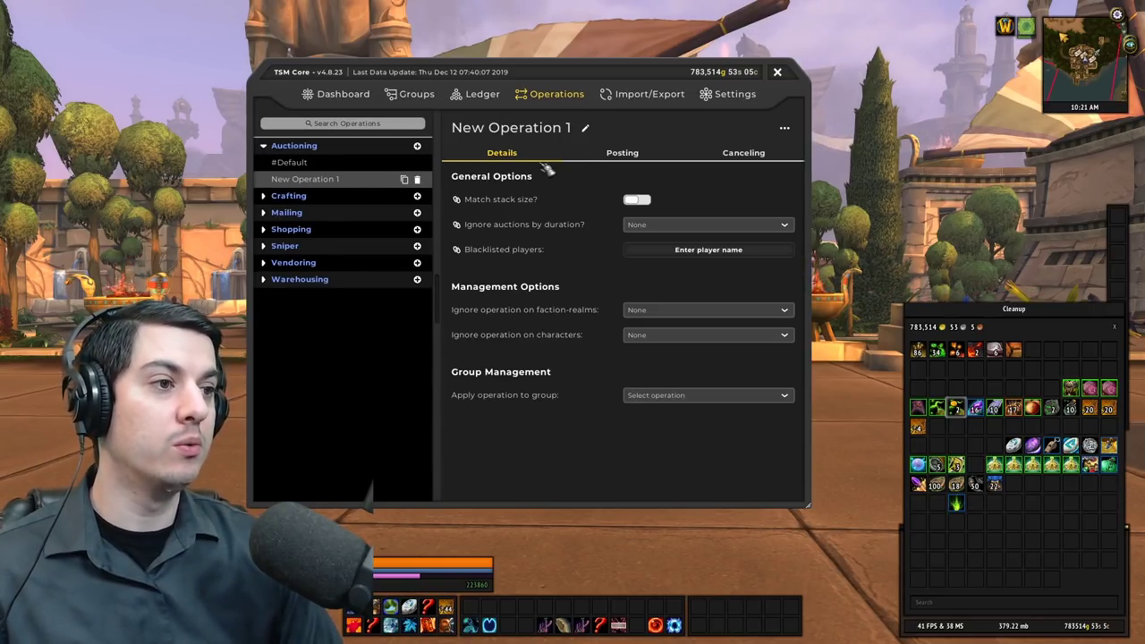
left_click(586, 129)
type("S")
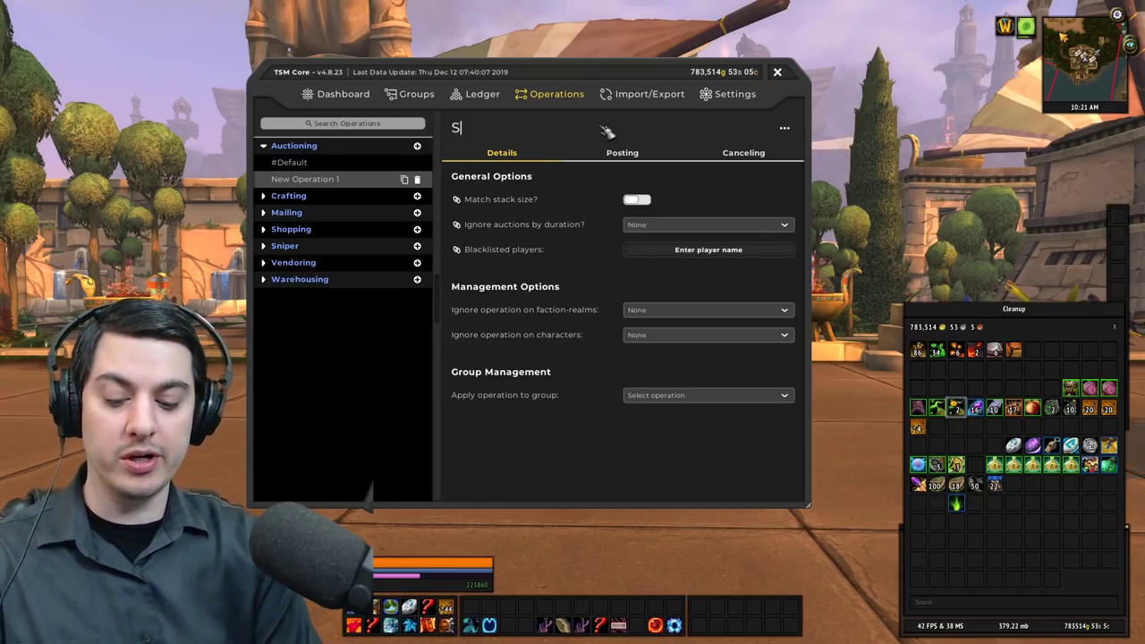
type("inges")
key("Return")
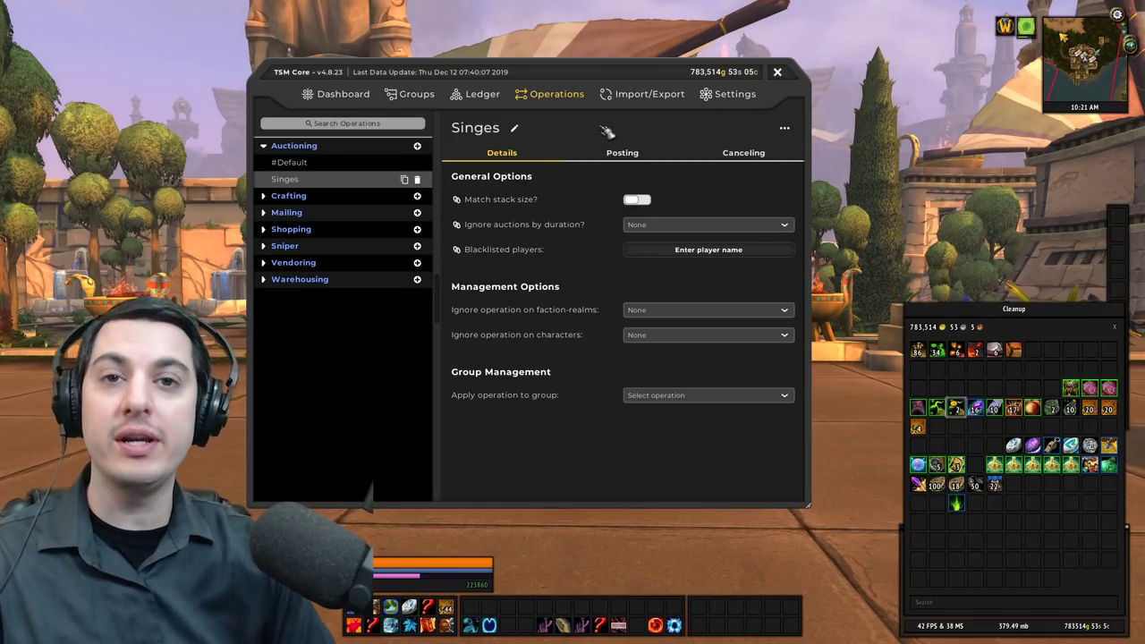
- Set the post cap to 1 in the posting settings of the Singes operation
left_click(627, 153)
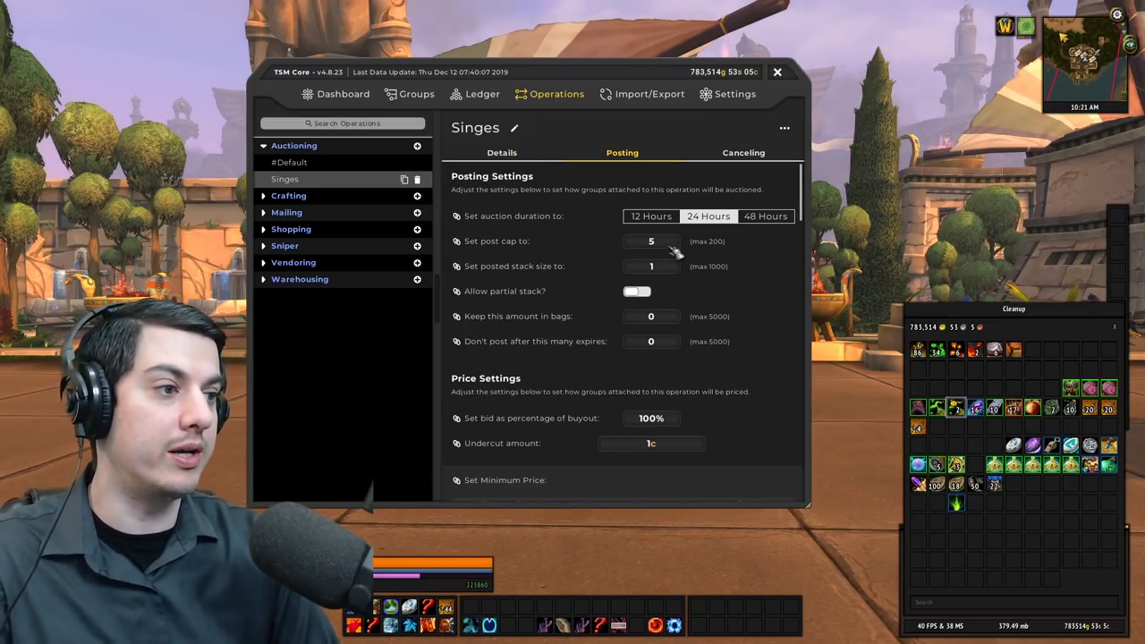
left_click(627, 242)
type("1")
key("Return")
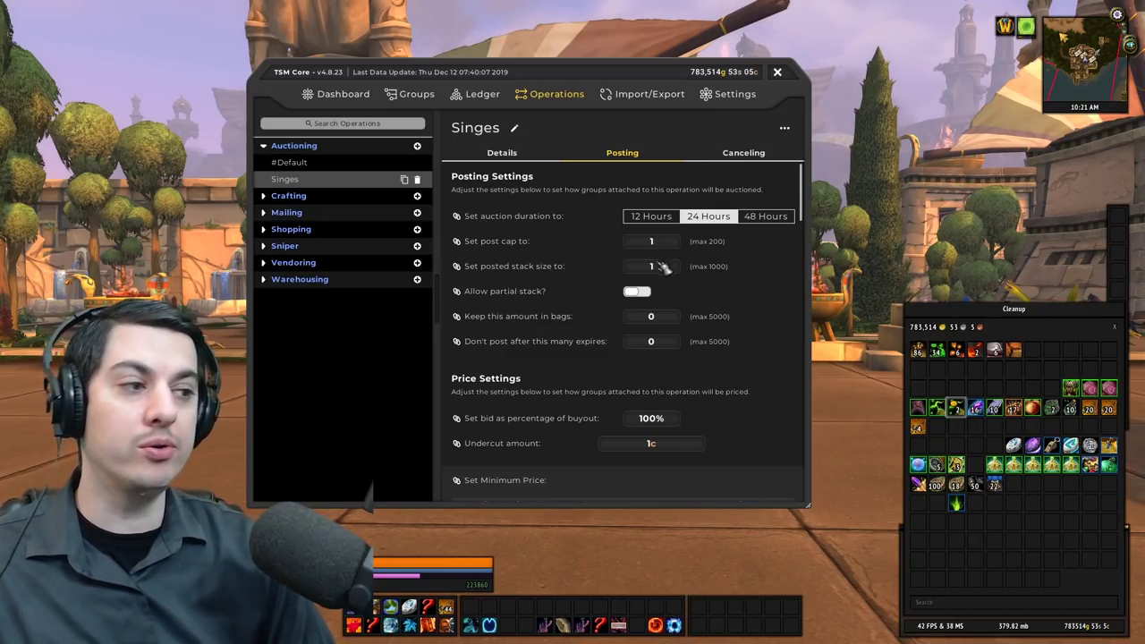
- Enter 70% dbmarket as the minimum price of the Singes operation and copy the expression
scroll(537, 313, "down", 5)
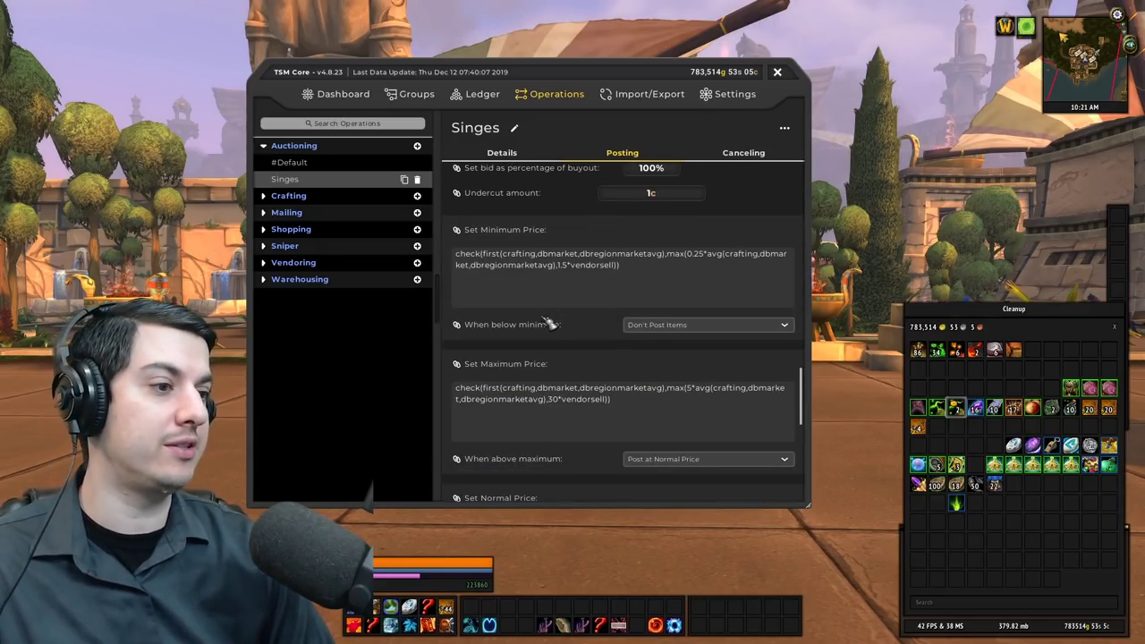
left_click(511, 256)
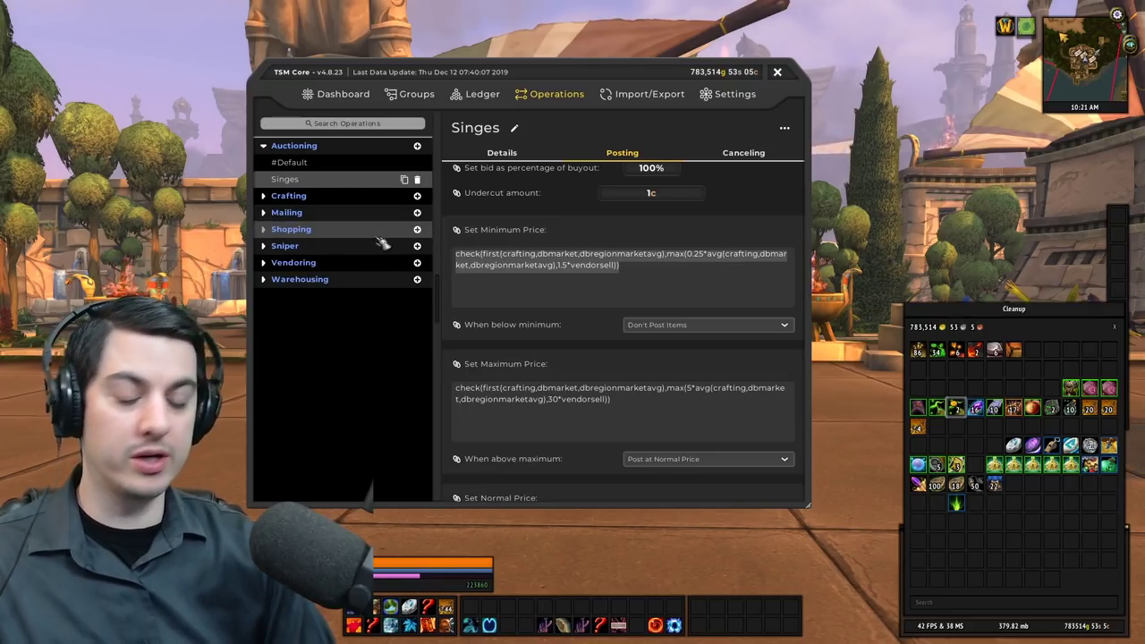
type("70%")
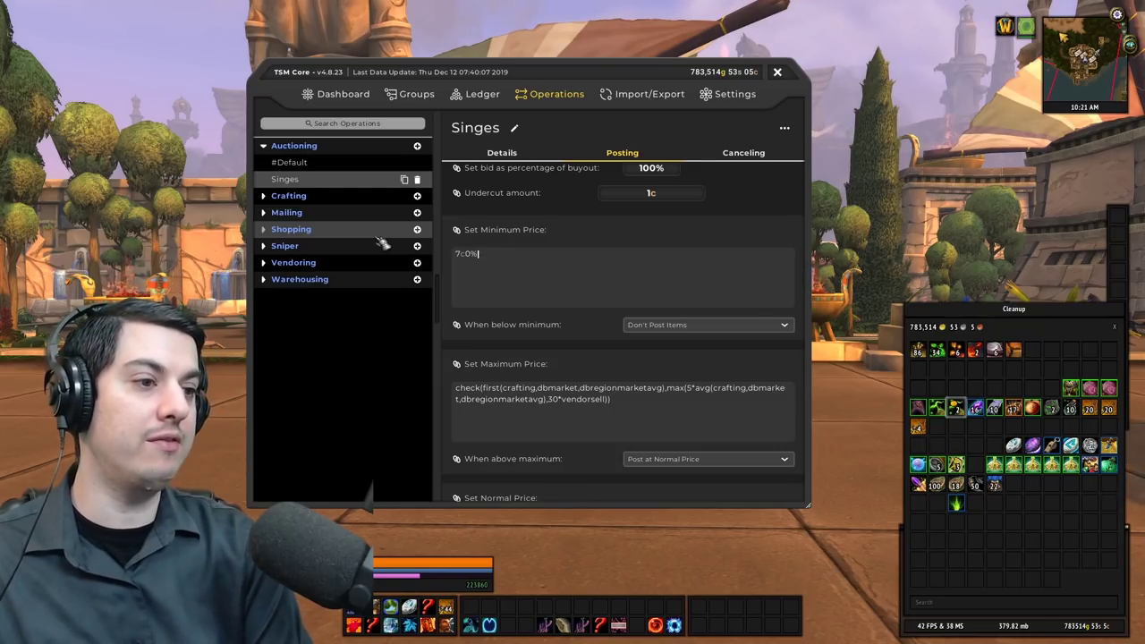
key("Delete")
key("Delete")
key("Delete")
key("Delete")
key("Delete")
type("0")
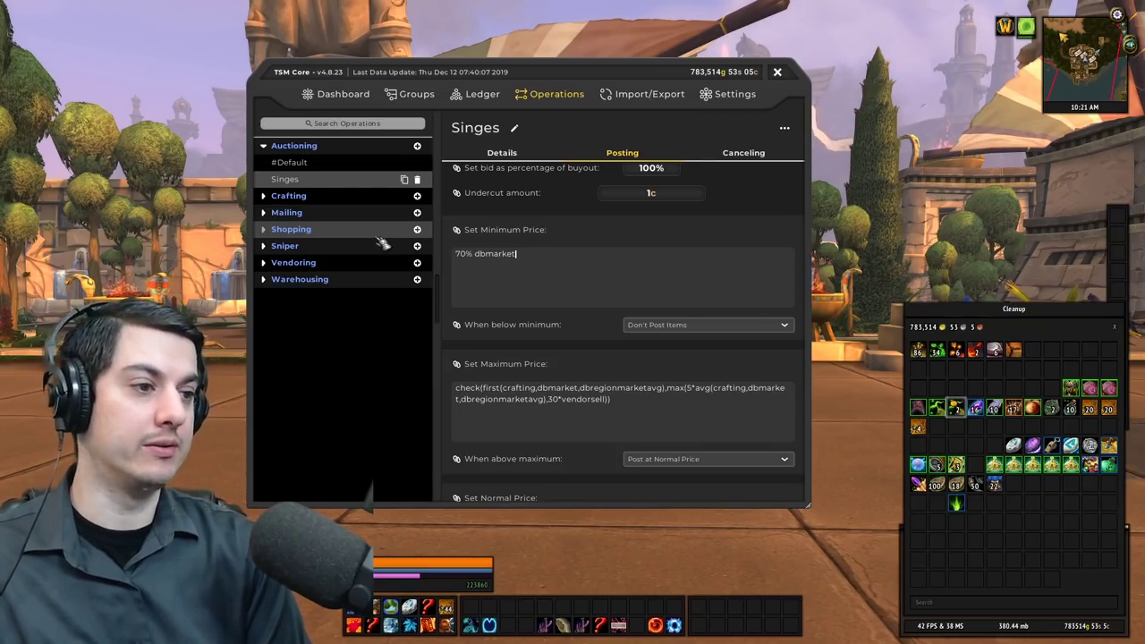
key("ctrl+a")
key("ctrl+c")
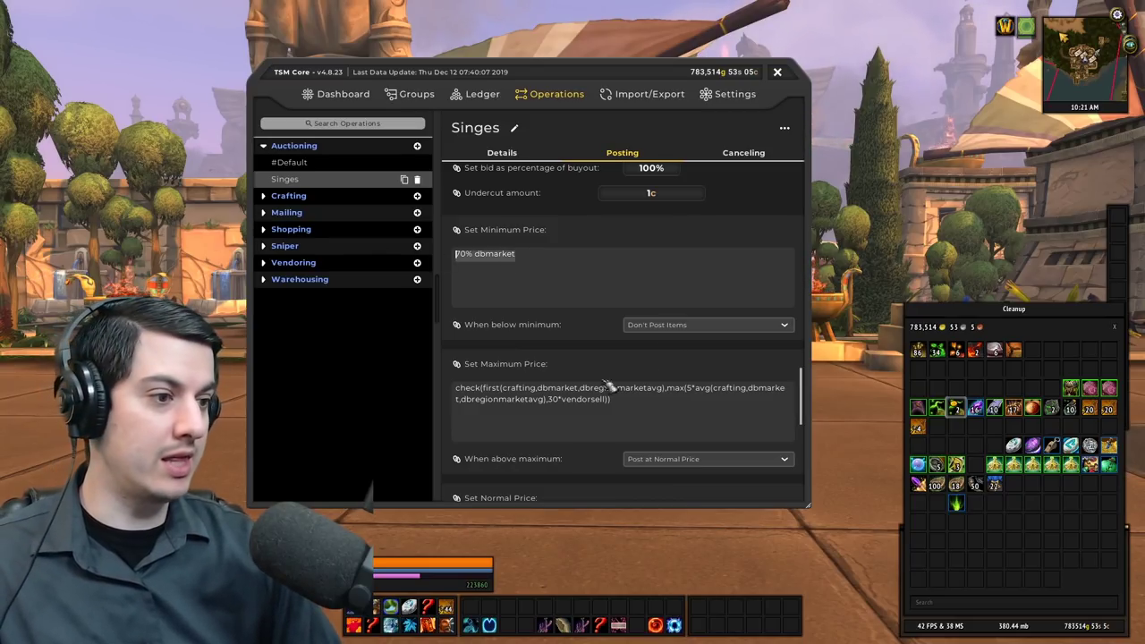
- Replace the maximum price formula with the copied expression, changed to 200% dbmarket
left_click(631, 408)
key("ctrl+a")
key("ctrl+v")
left_click(467, 392)
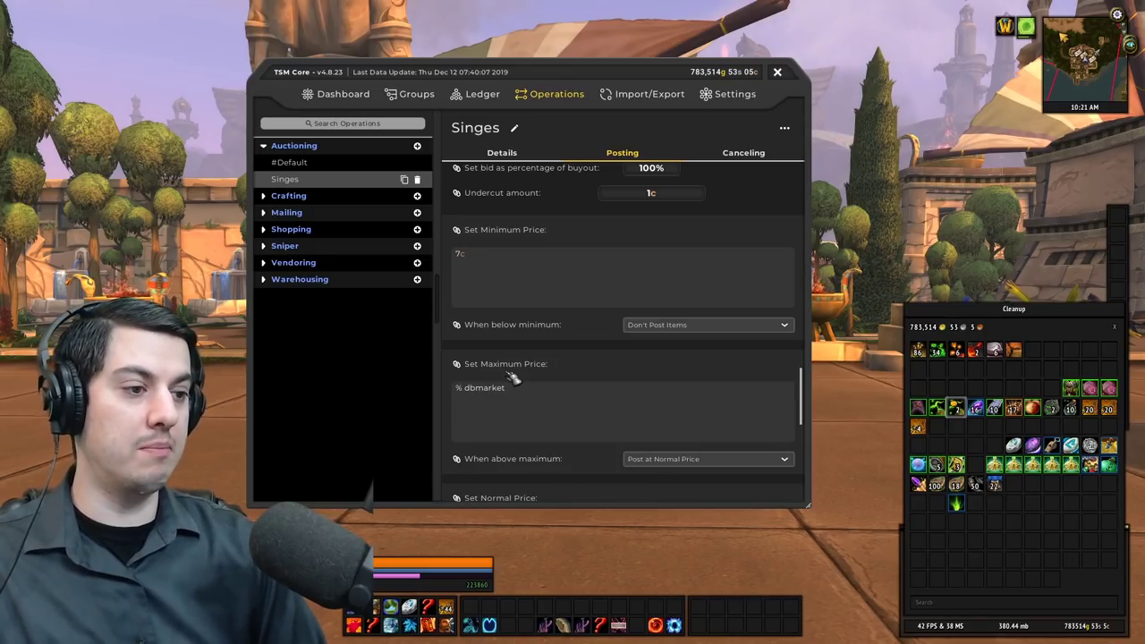
type("200")
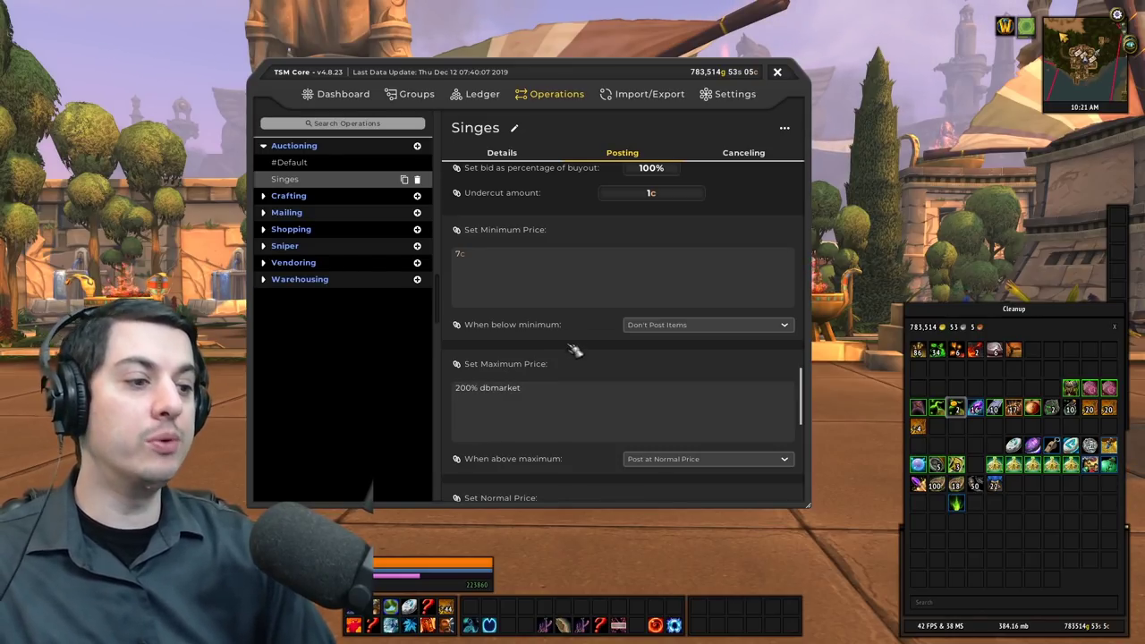
- Replace the normal price formula with the copied expression, changed to 100% dbmarket
scroll(573, 350, "down", 2)
left_click_drag(633, 445, 390, 422)
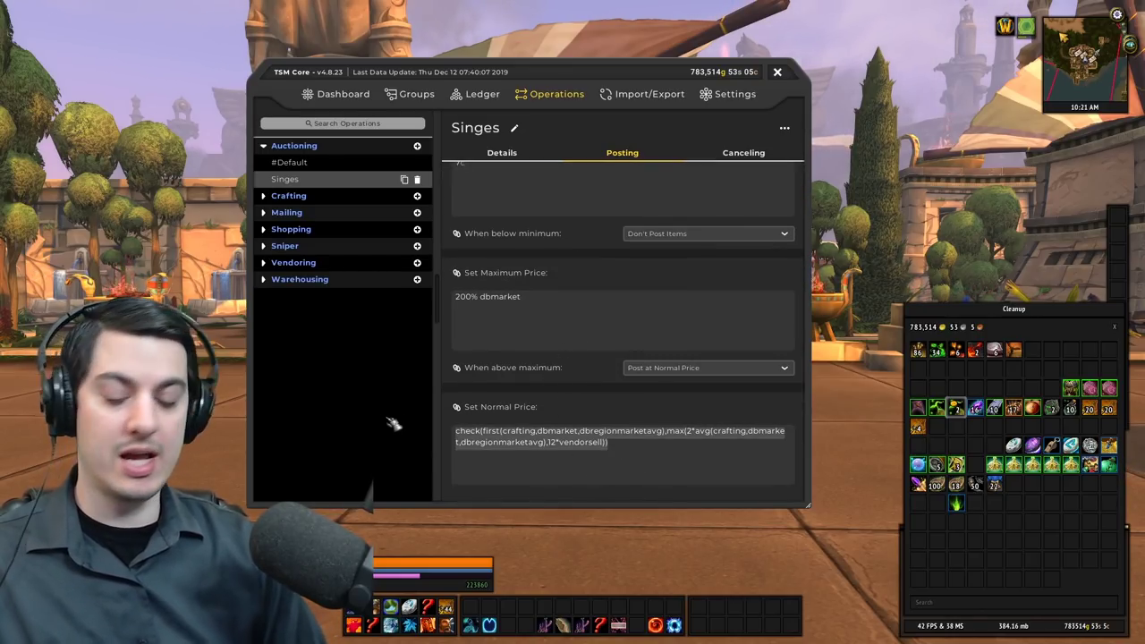
key("ctrl+v")
key("Delete")
type("1")
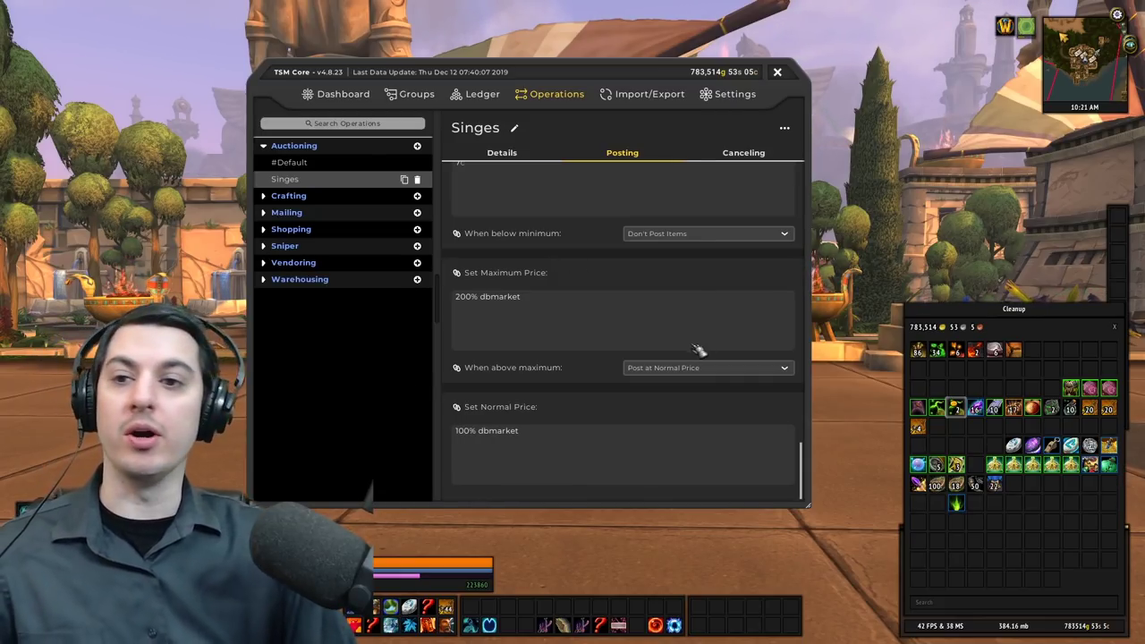
- Correct the minimum price of the Singes operation to 70% dbmarket
scroll(564, 373, "up", 3)
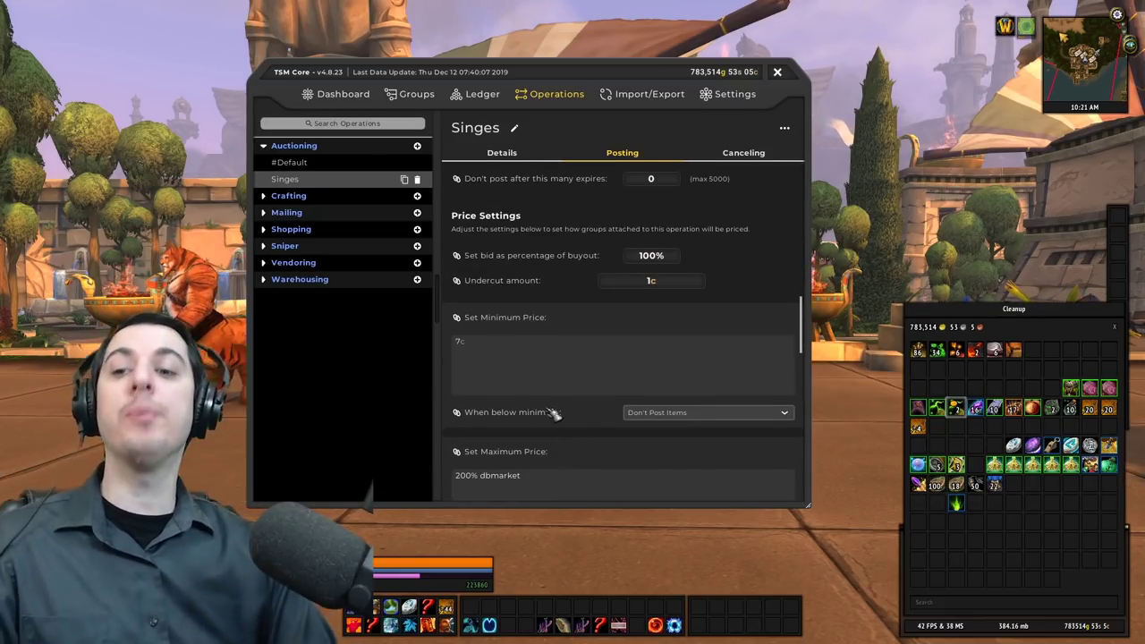
left_click(517, 346)
key("BackSpace")
type("0")
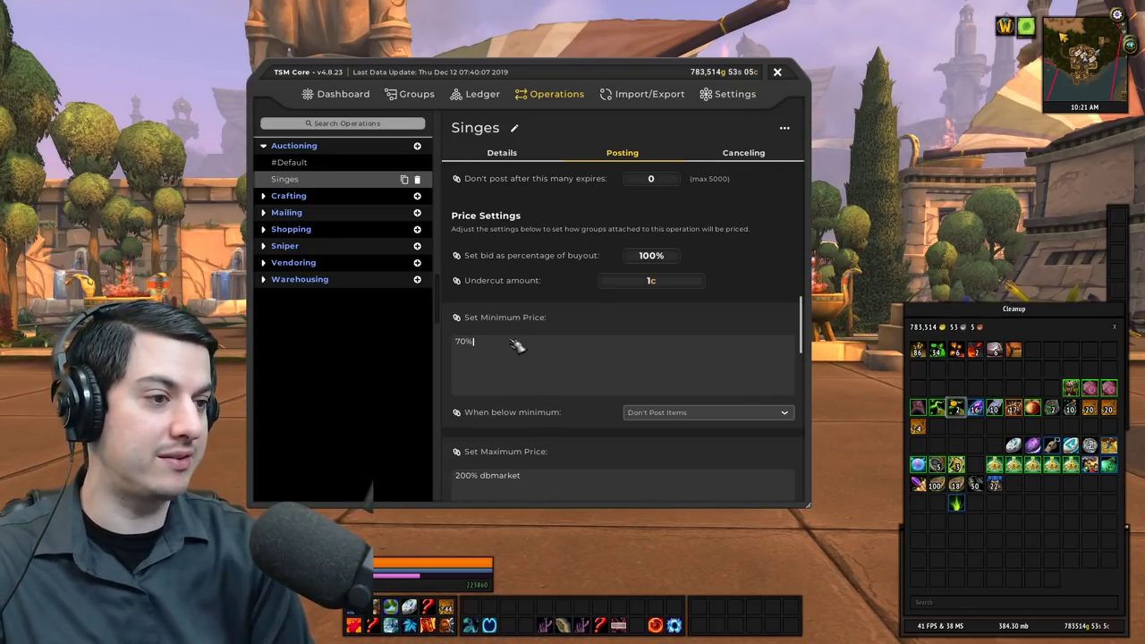
type("% db")
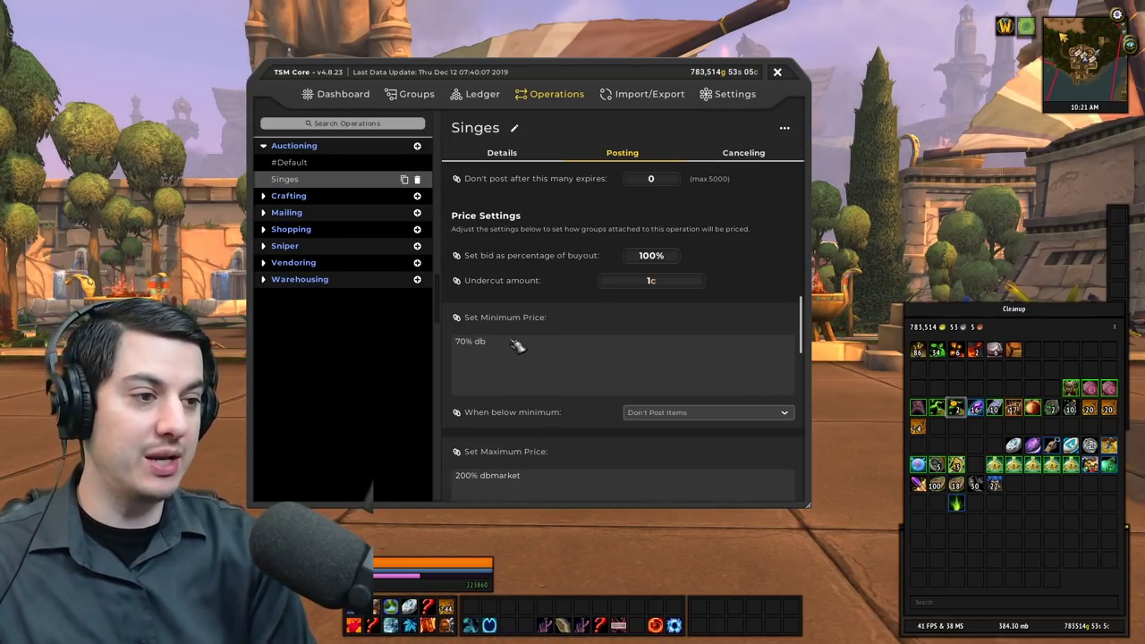
type("market")
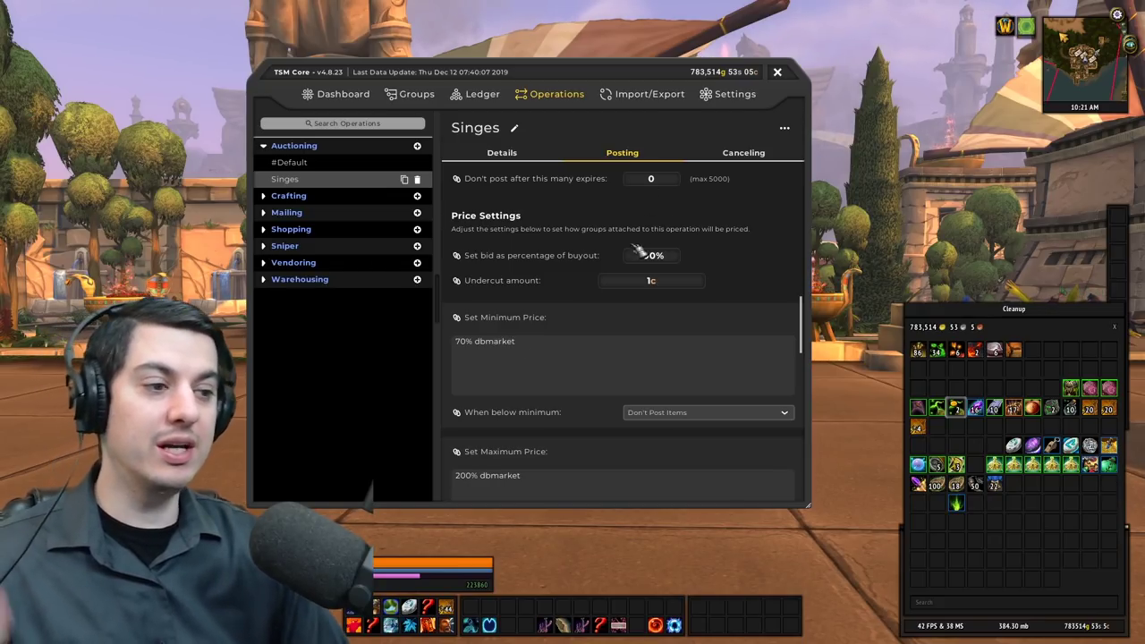
scroll(639, 378, "up", 1)
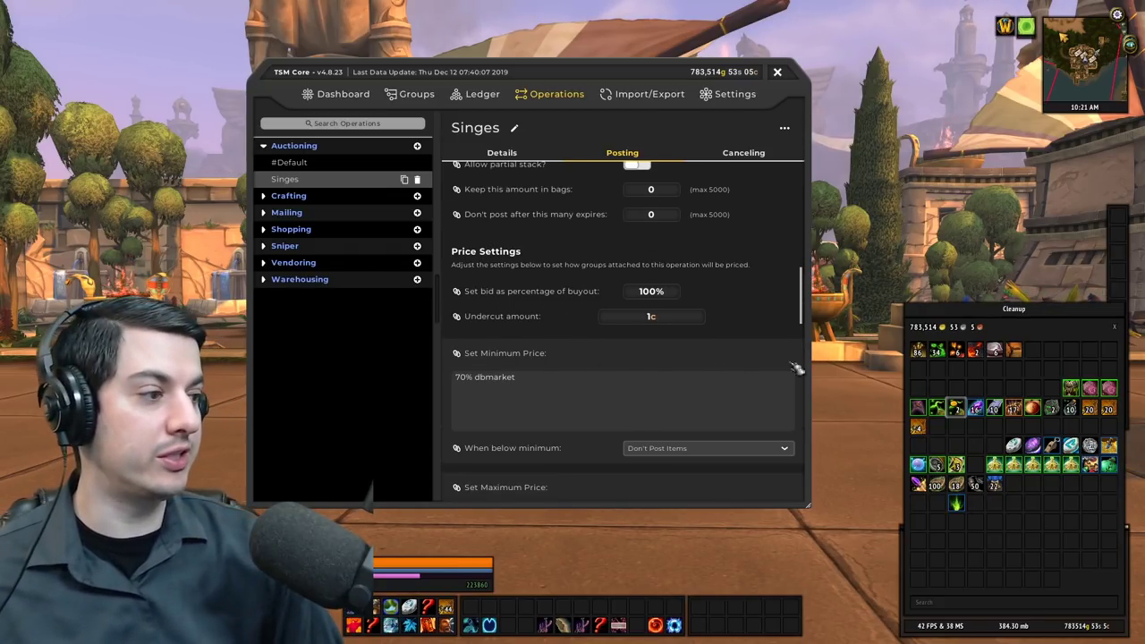
- Duplicate the Singes auctioning operation and rename the copy Stackable
left_click(419, 97)
left_click(522, 97)
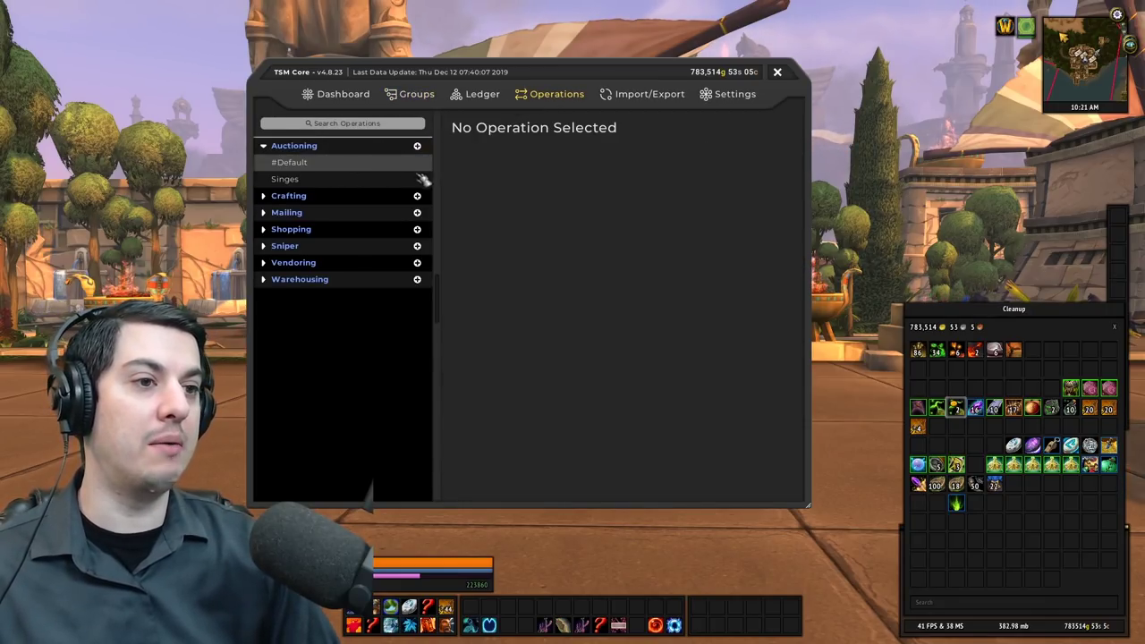
left_click(409, 181)
left_click(404, 179)
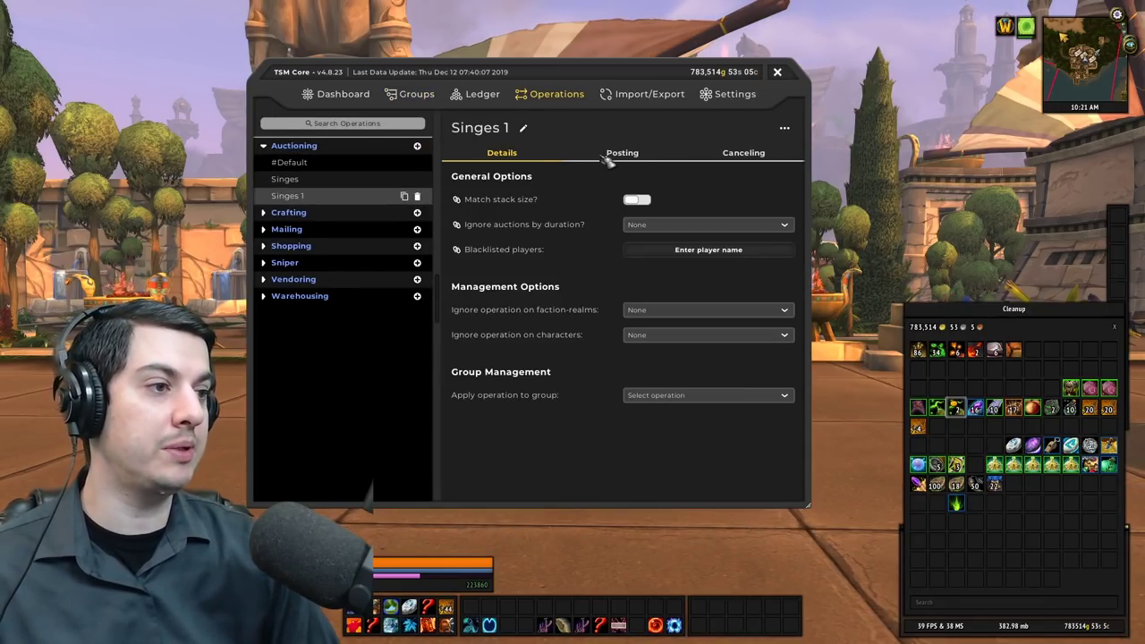
left_click(528, 131)
type("Stackable")
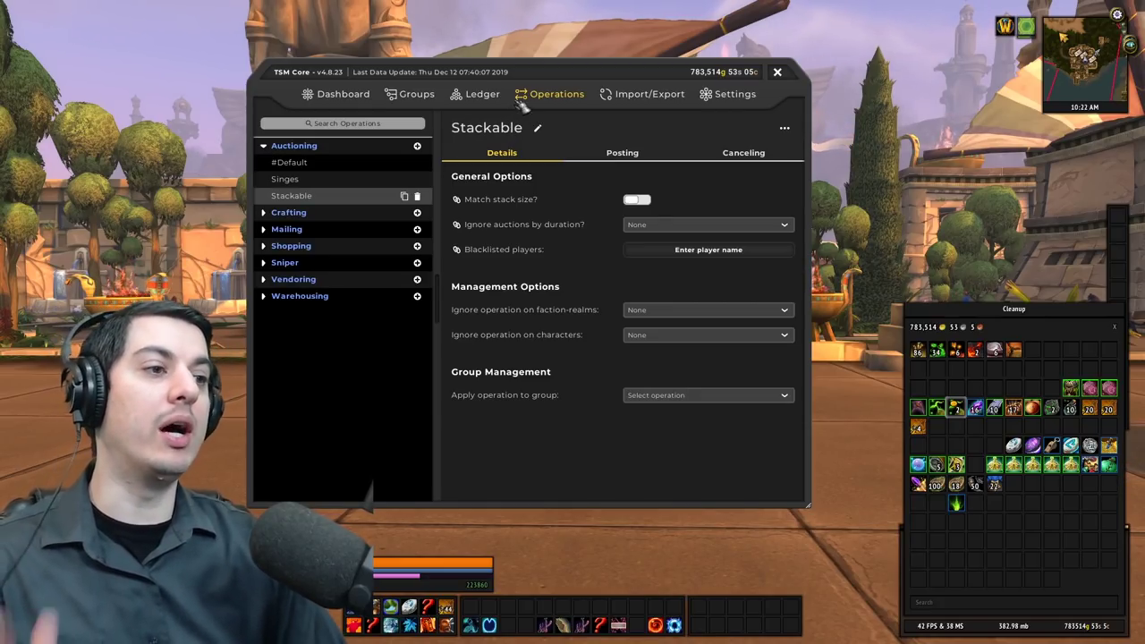
- Set the Stackable operation's post cap to 20 and posted stack size to 50, and review its price settings
left_click(628, 154)
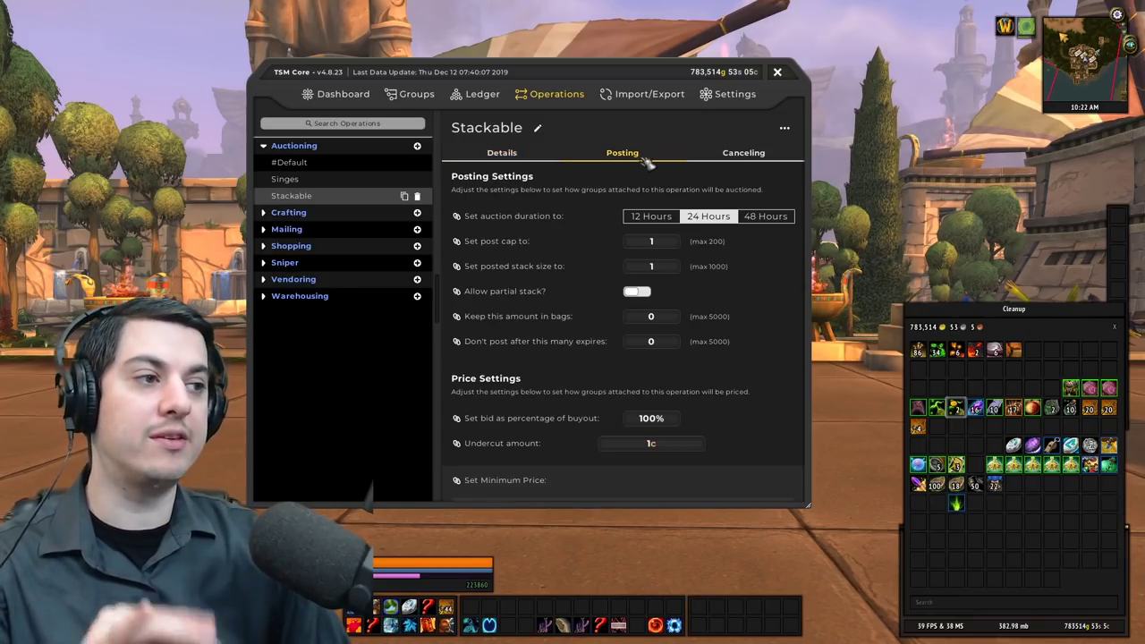
left_click(678, 266)
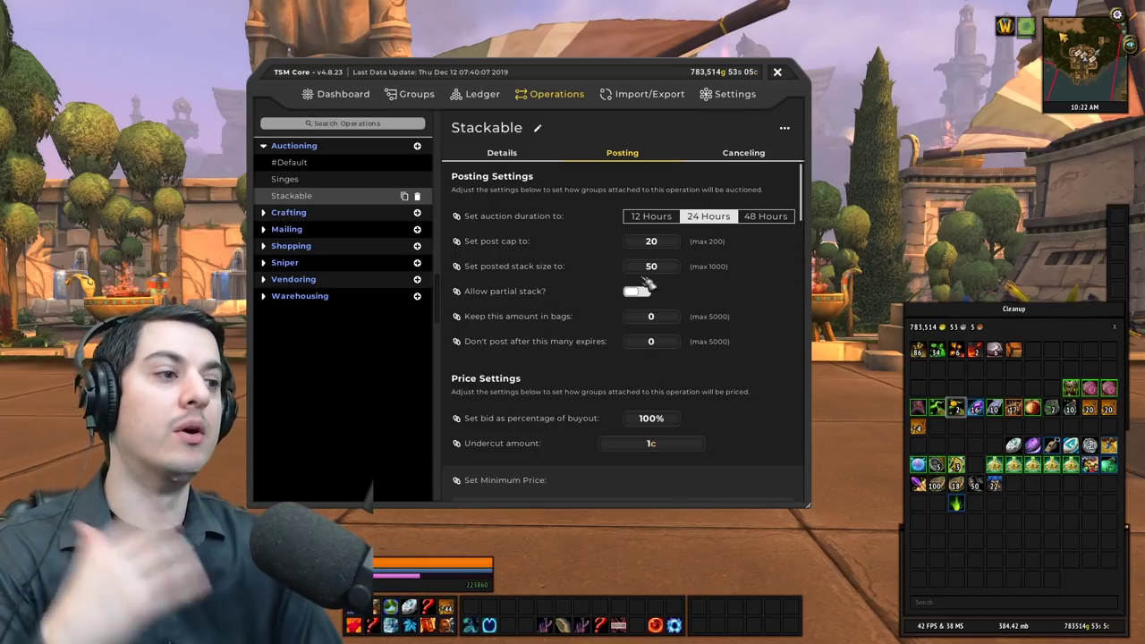
scroll(573, 295, "down", 5)
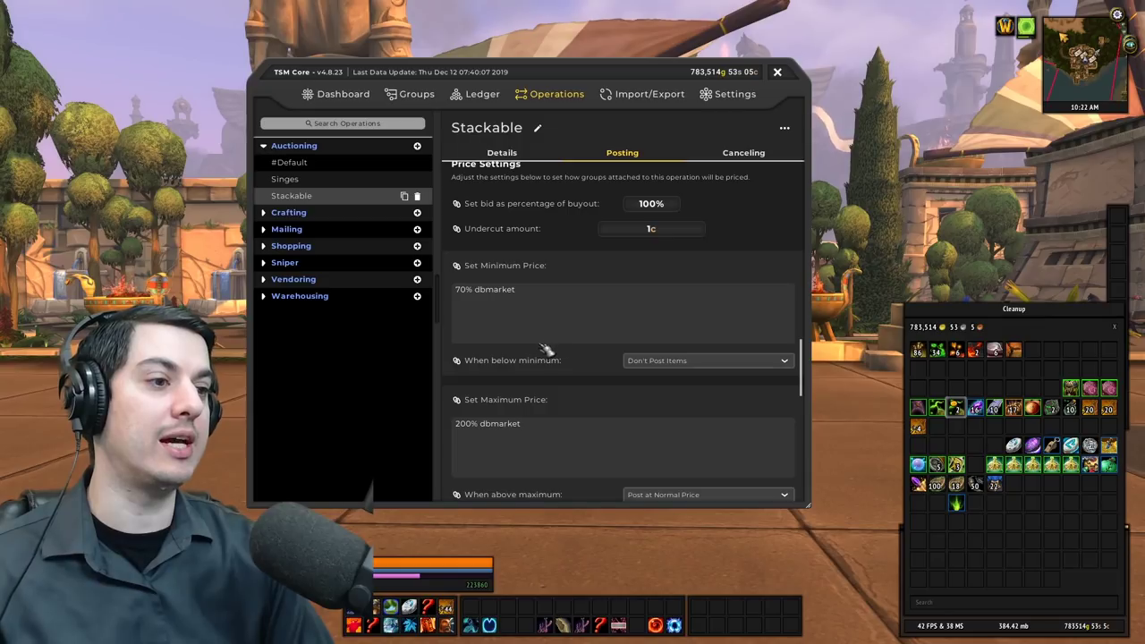
scroll(532, 259, "down", 3)
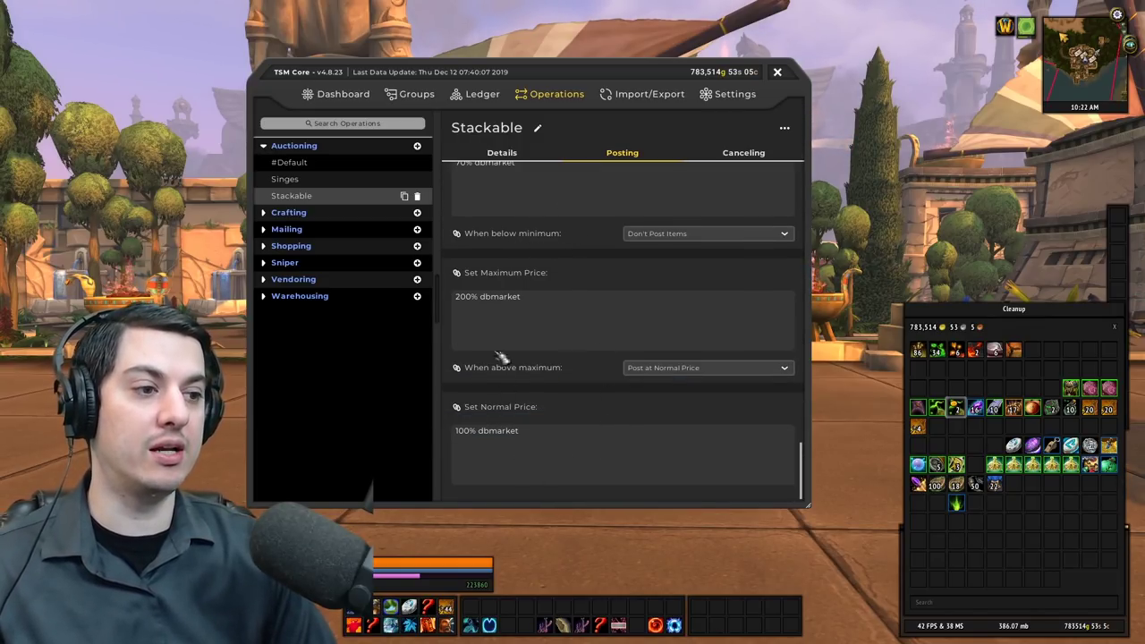
scroll(501, 331, "up", 3)
scroll(528, 322, "down", 2)
scroll(522, 371, "up", 5)
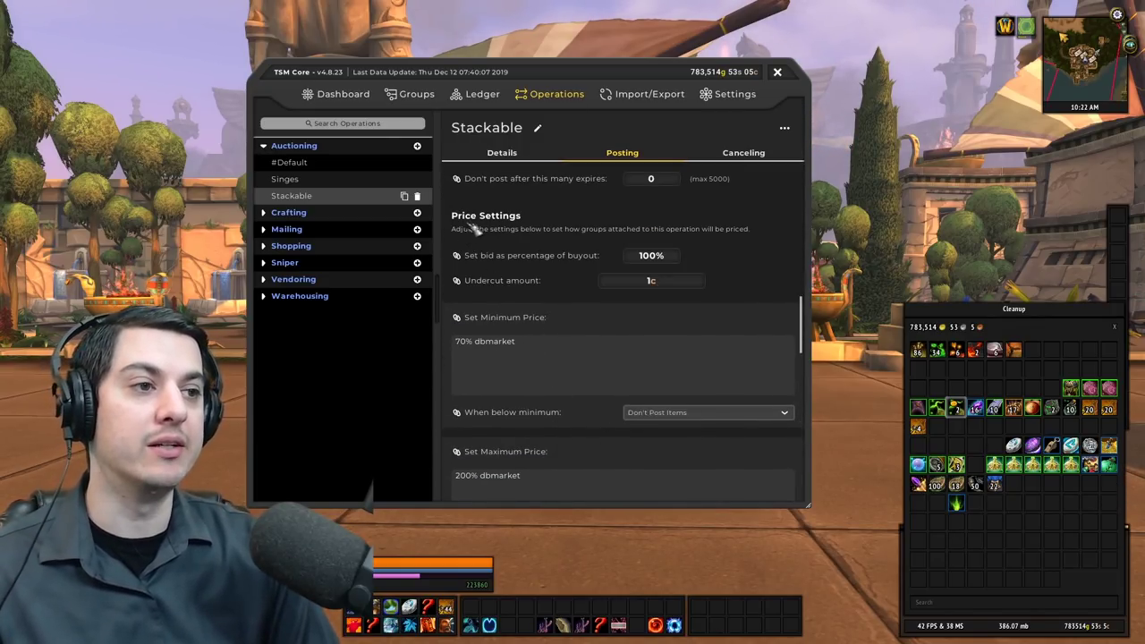
- Create a new group under Base Group and name it Singles
left_click(407, 102)
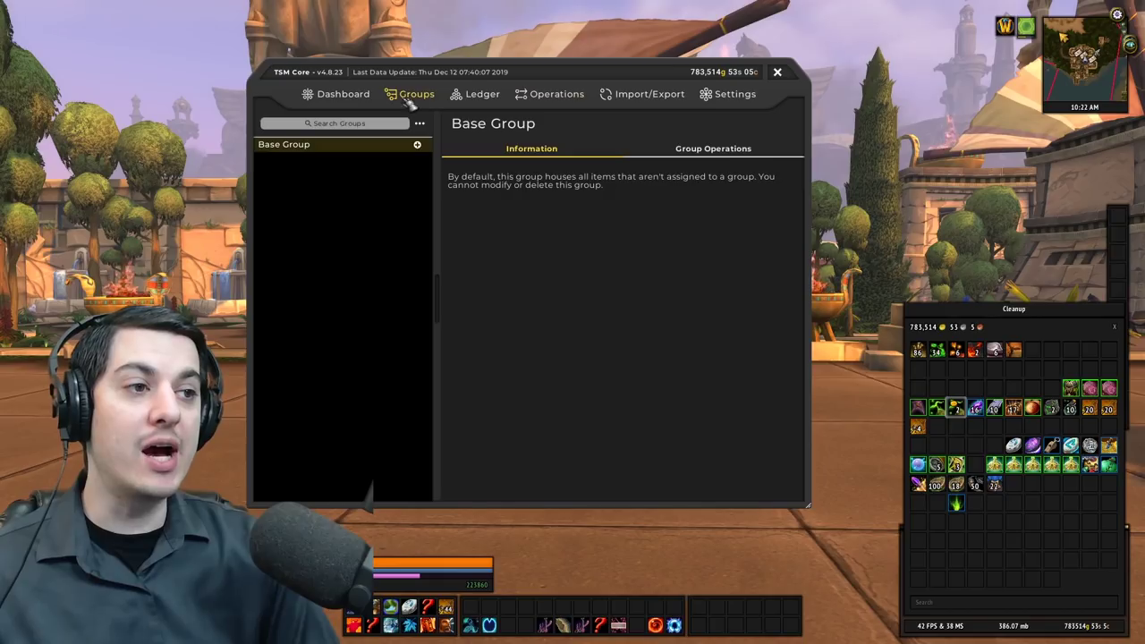
left_click(417, 145)
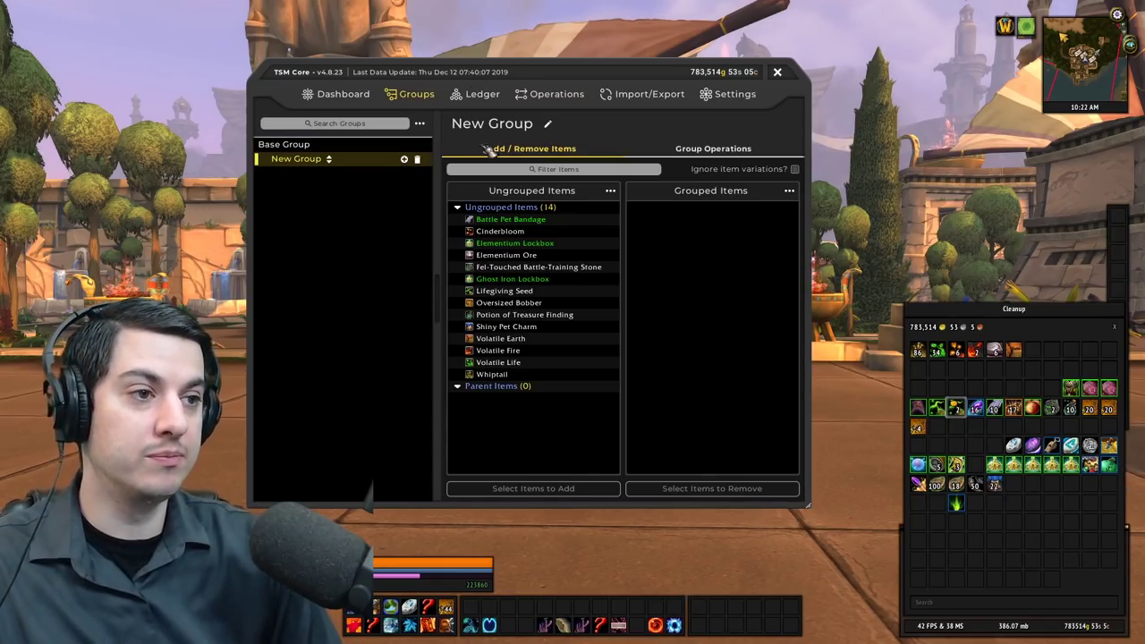
left_click(551, 126)
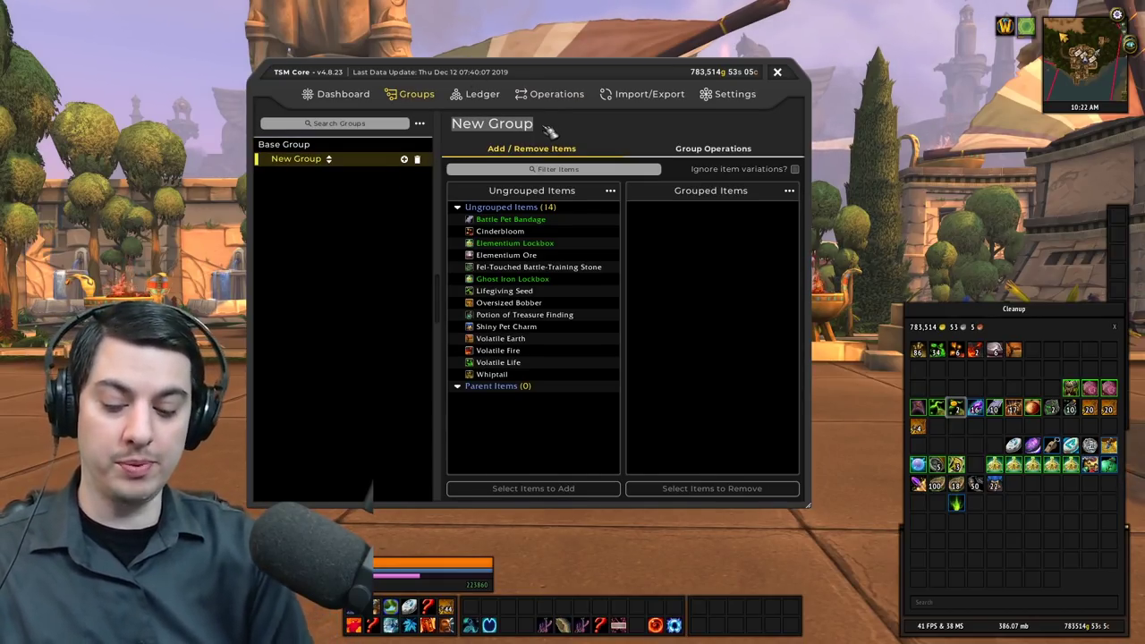
type("Singles")
key("Return")
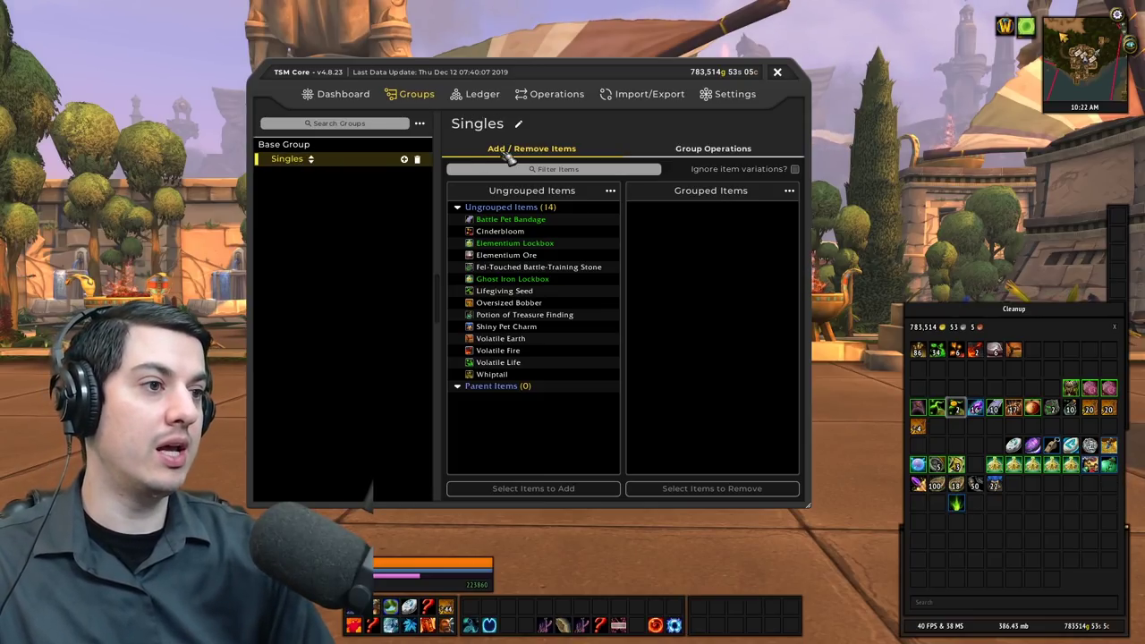
- Create another new group directly under Base Group and name it Stackable
left_click(406, 160)
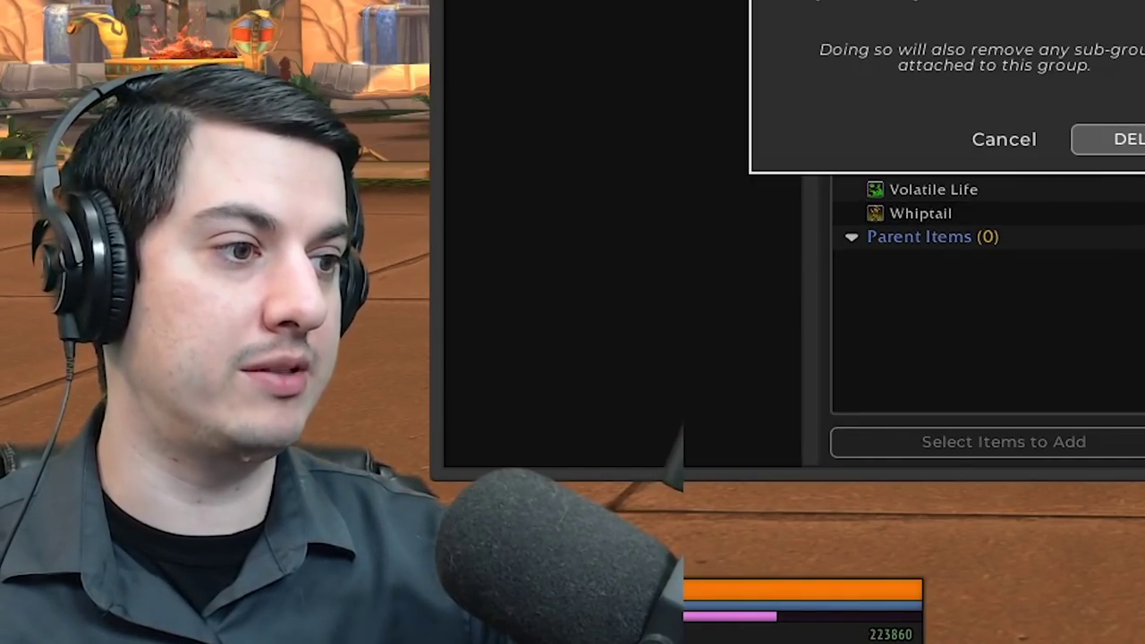
left_click(1123, 138)
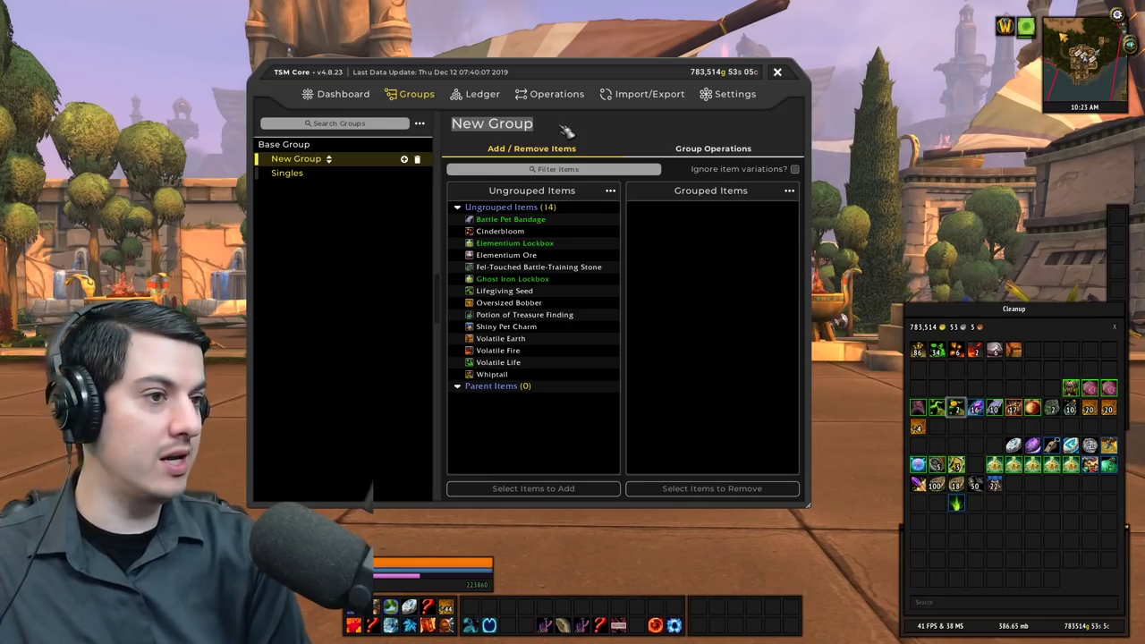
left_click(562, 126)
type("St")
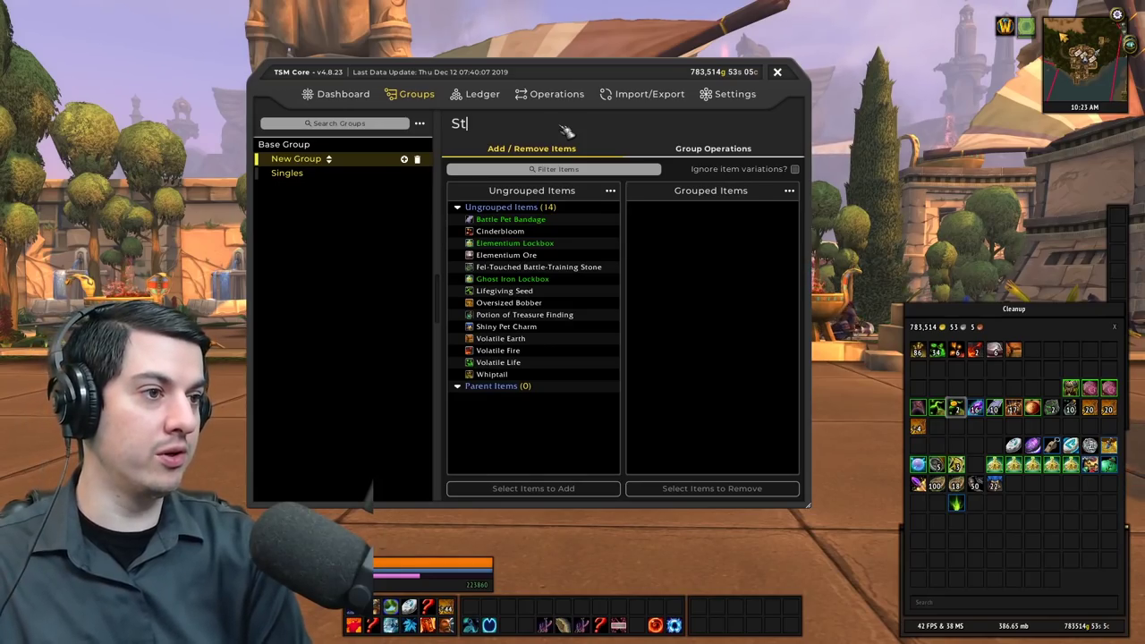
type("ackol")
key("BackSpace")
key("BackSpace")
key("BackSpace")
type("i")
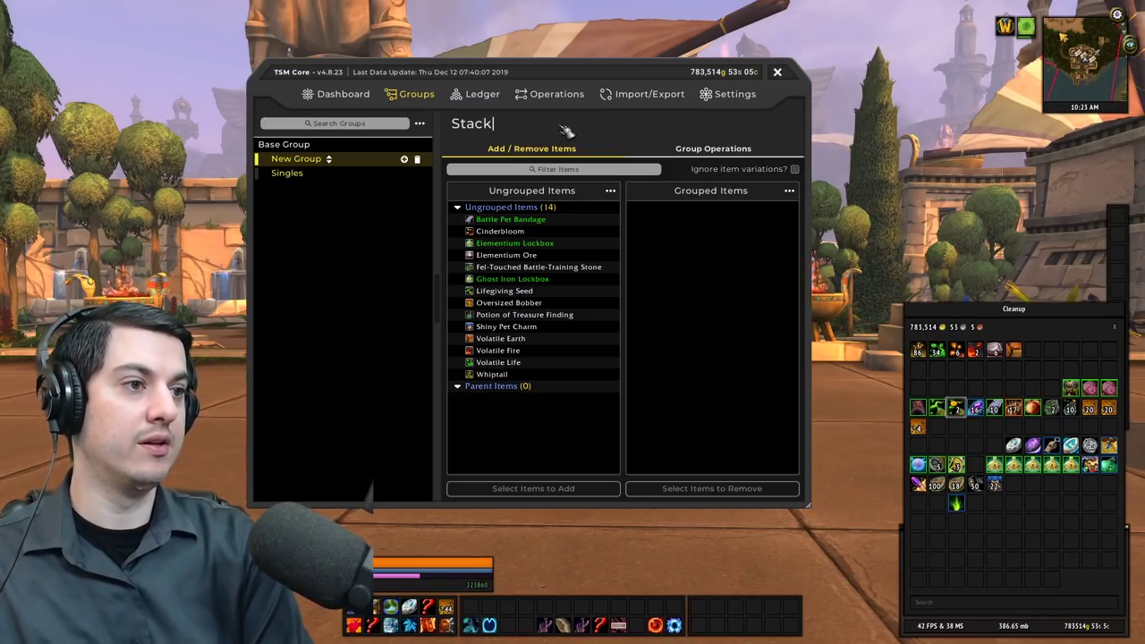
type("able")
key("Return")
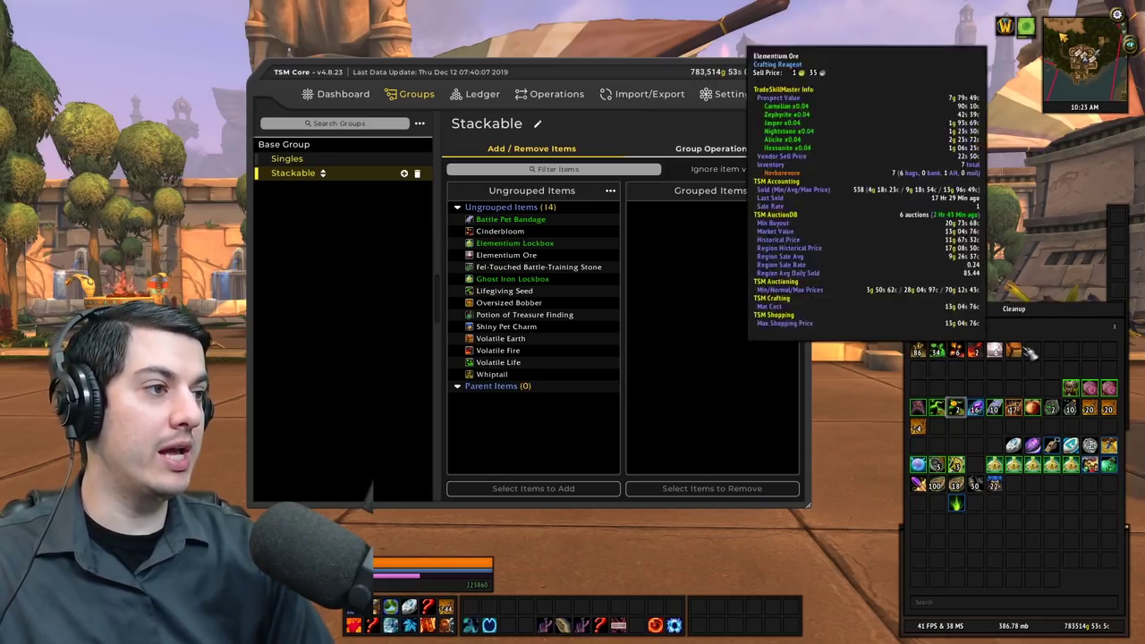
- Add Cinderbloom, Elementium Ore, Volatile Earth, Volatile Fire, Volatile Life and Whiptail to the Stackable group
left_click(503, 232)
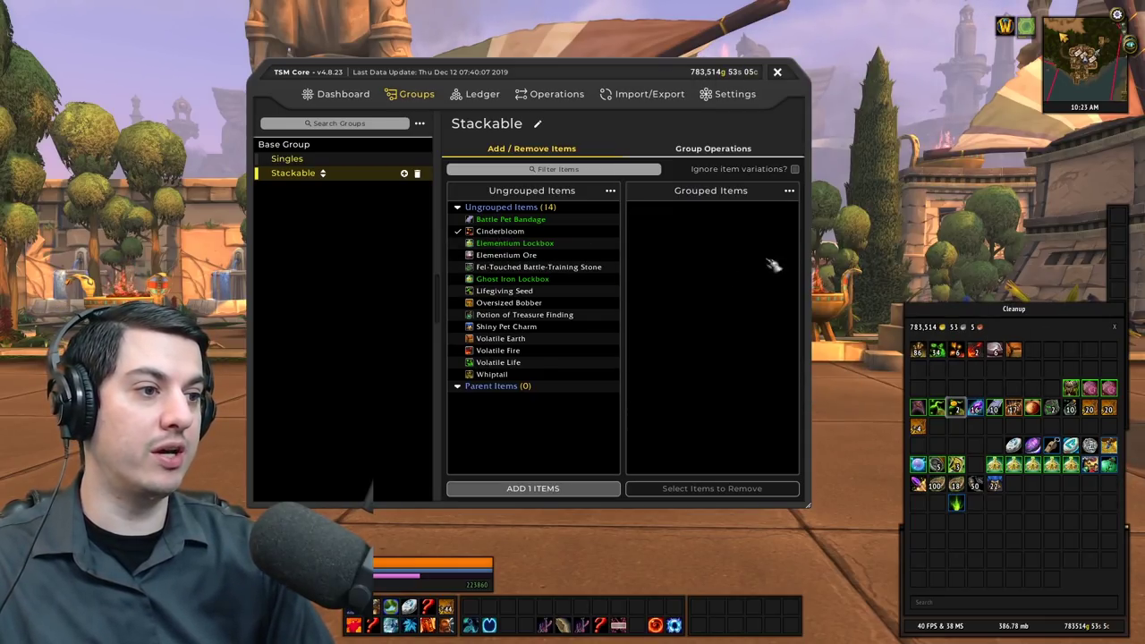
left_click(509, 256)
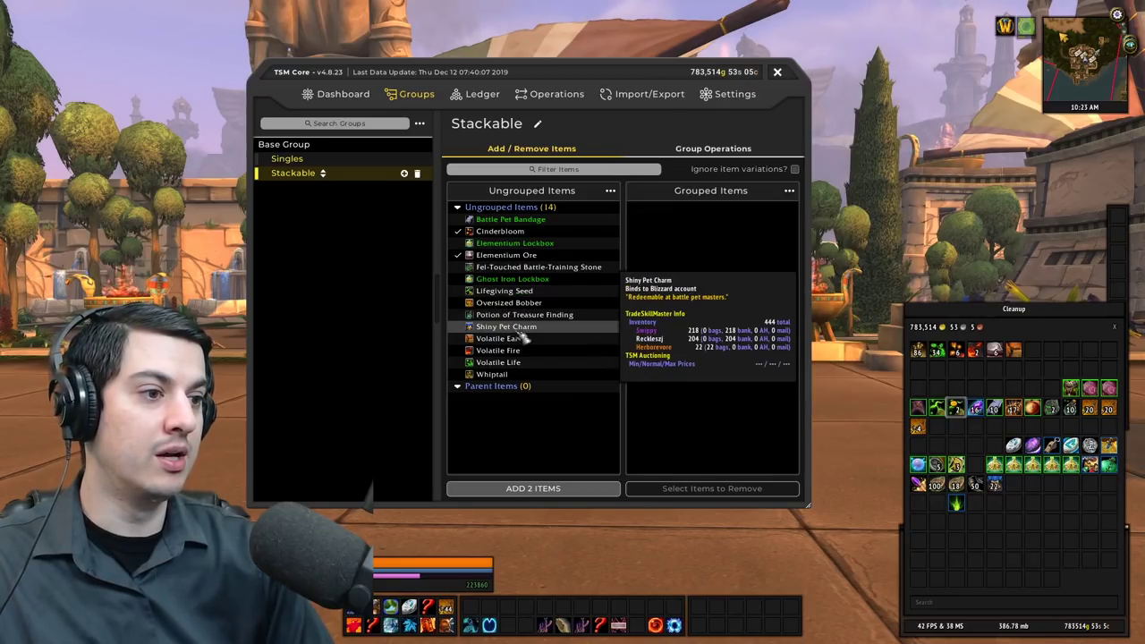
left_click(515, 339)
left_click(505, 350)
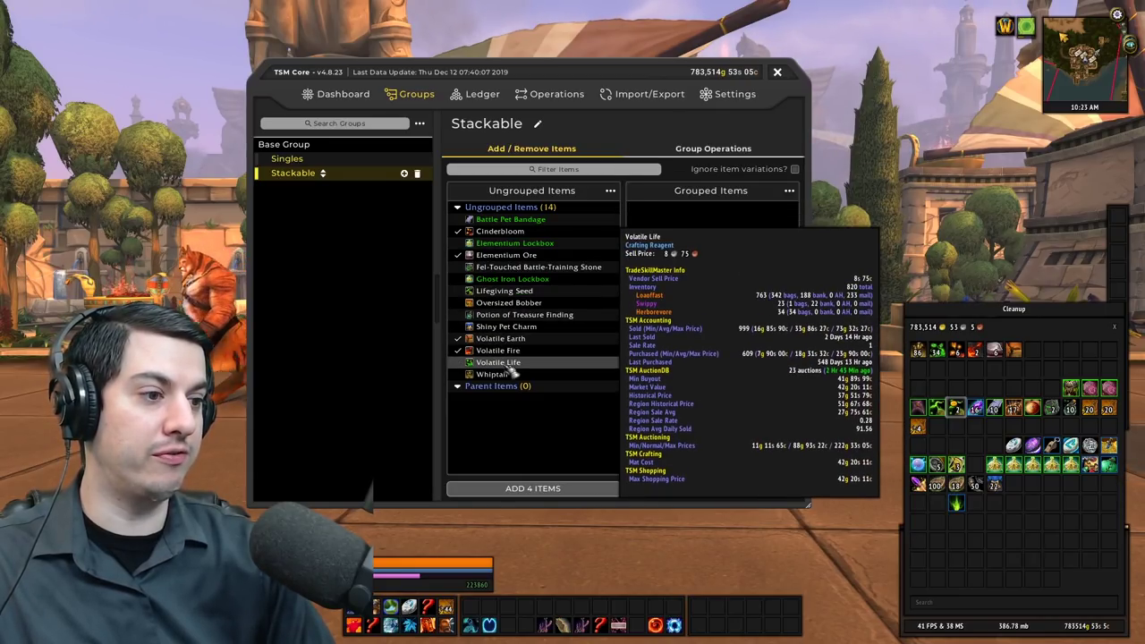
left_click(501, 363)
left_click(494, 374)
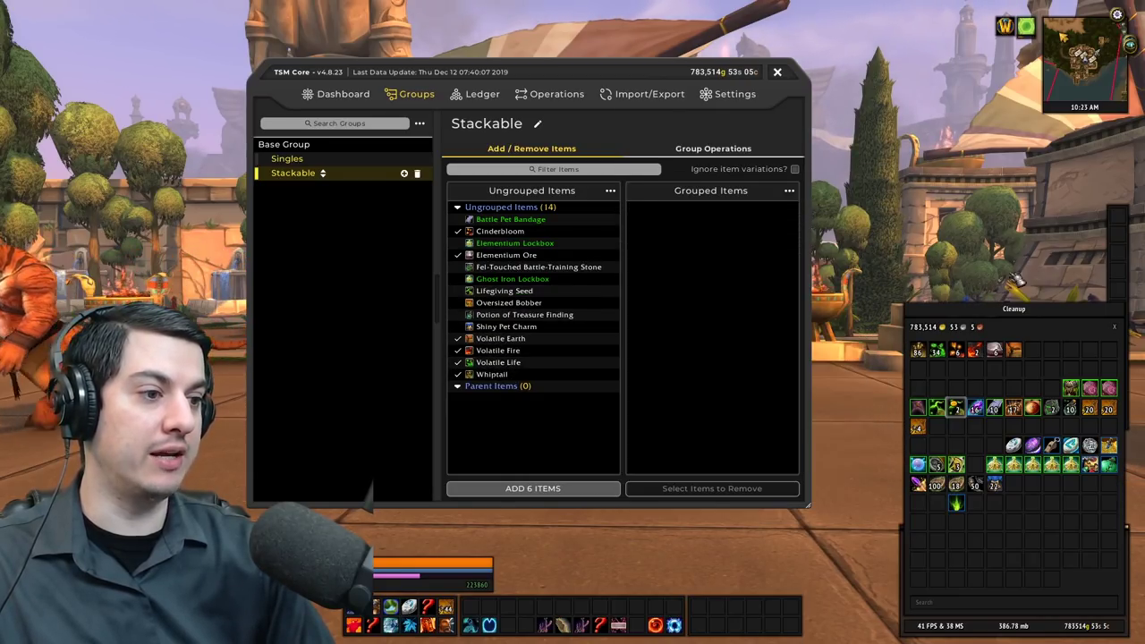
left_click(517, 492)
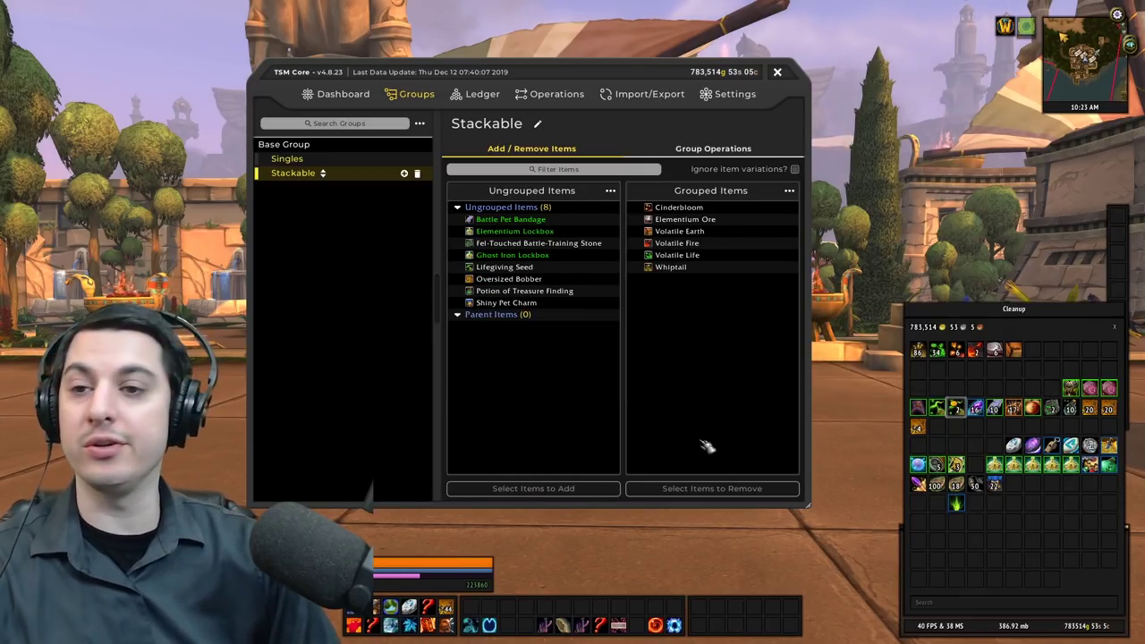
- Override the parent auctioning operations for the Stackable group and assign it the Stackable operation
left_click(713, 148)
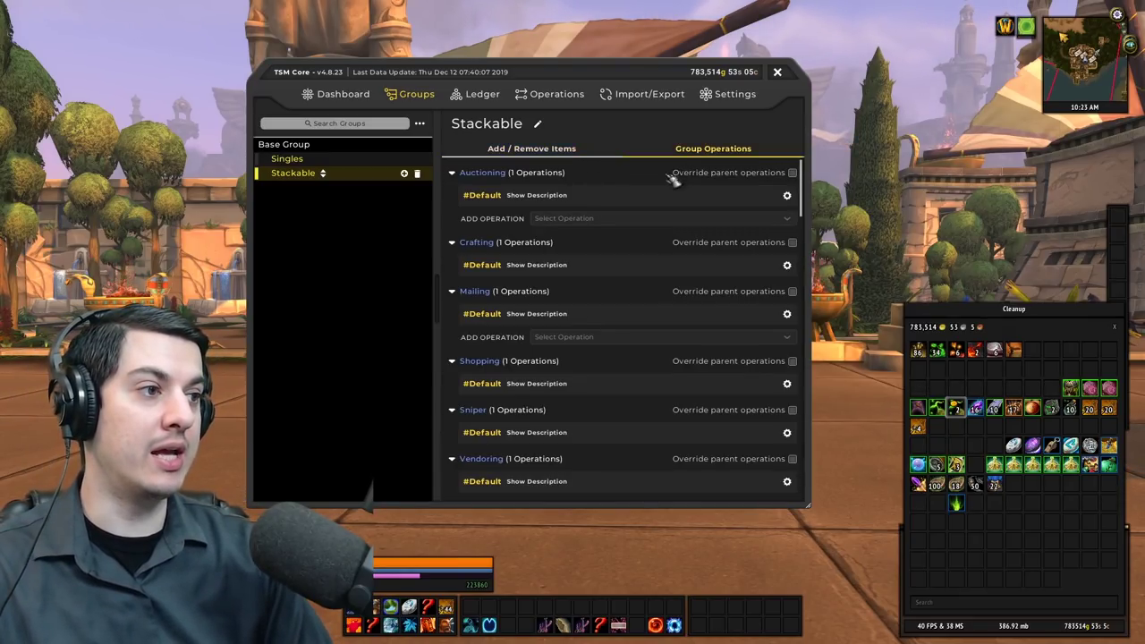
left_click(792, 173)
left_click(786, 192)
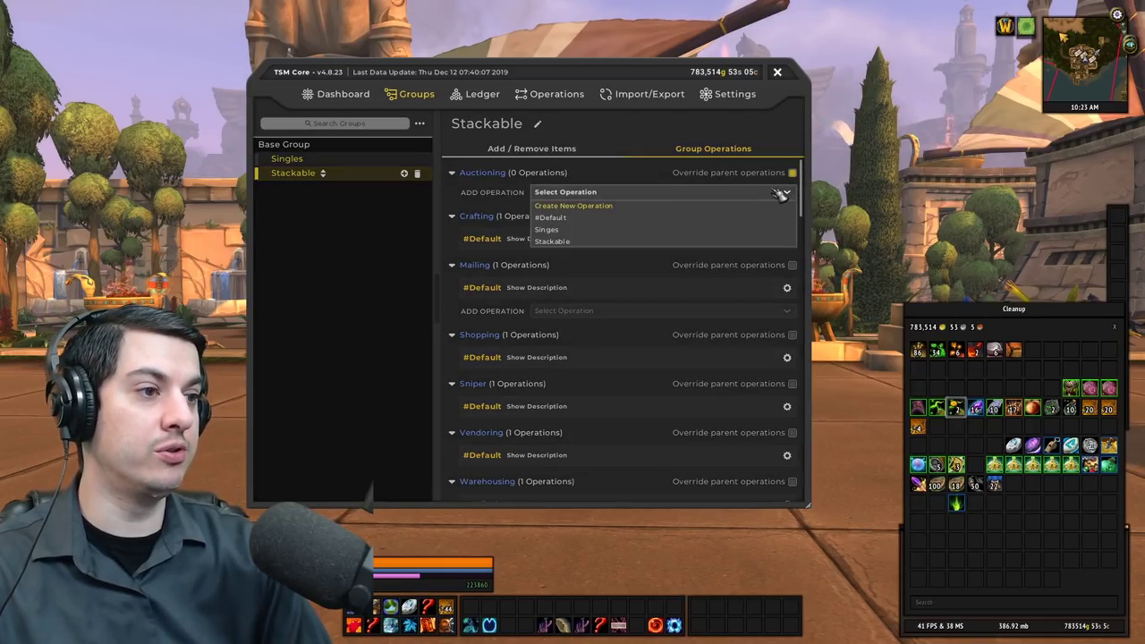
left_click(562, 242)
- Override the parent auctioning operations for the Singles group and assign it the Singes operation
left_click(335, 159)
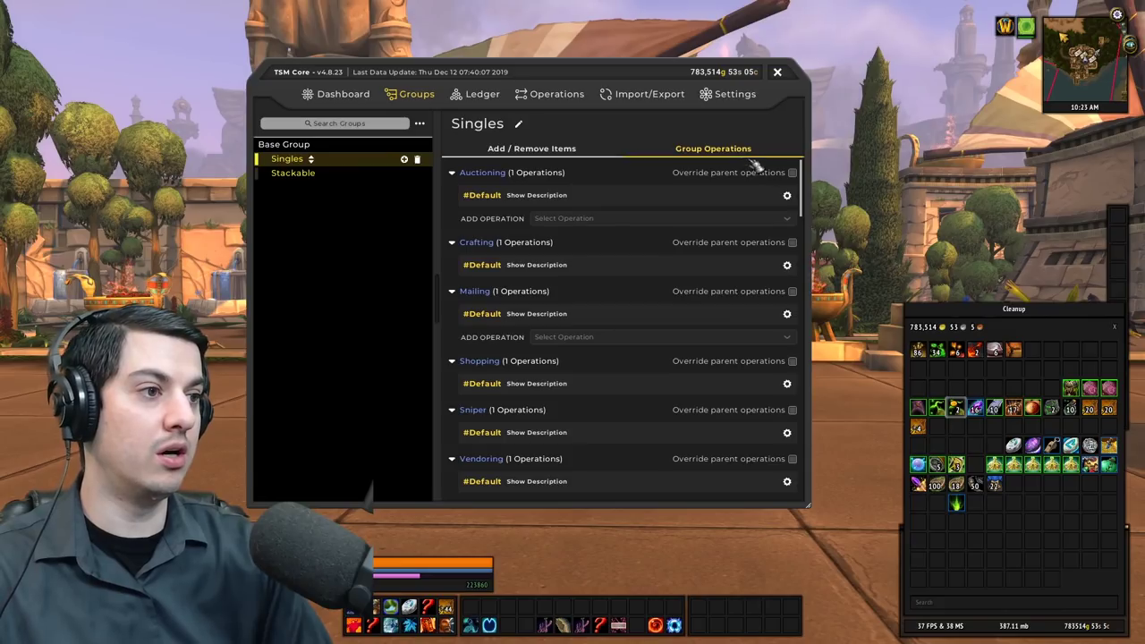
left_click(792, 173)
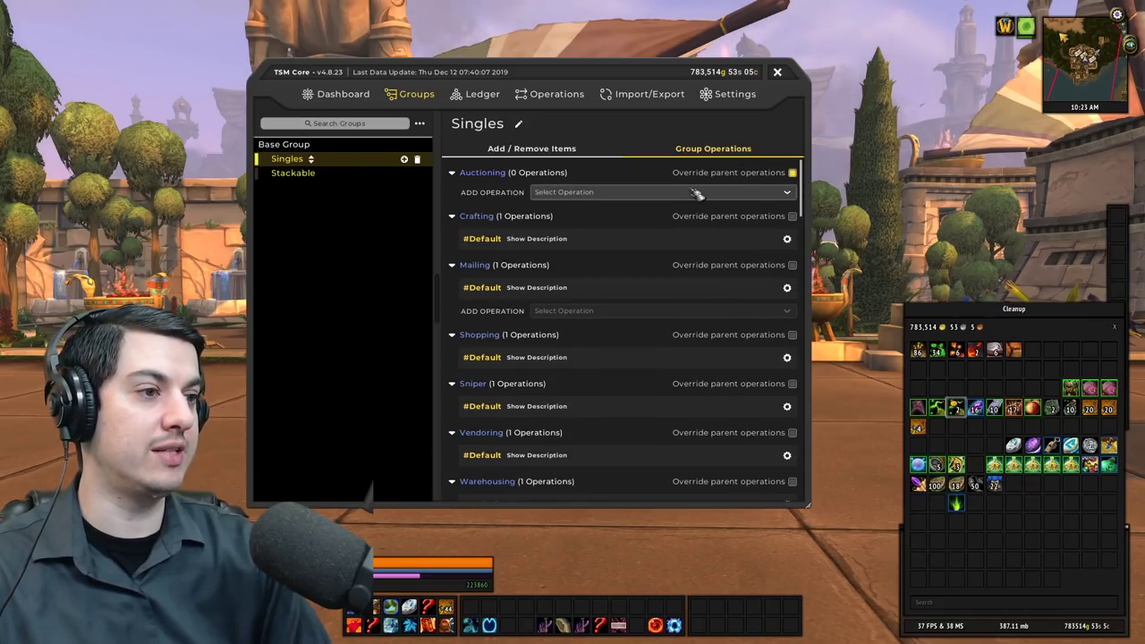
left_click(723, 194)
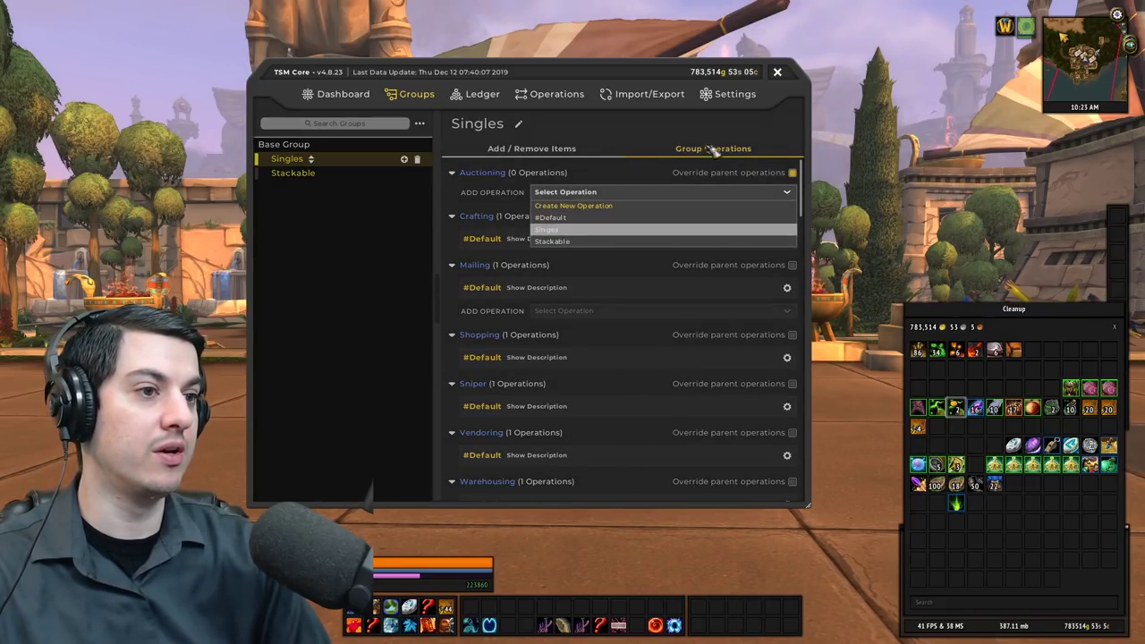
left_click(734, 229)
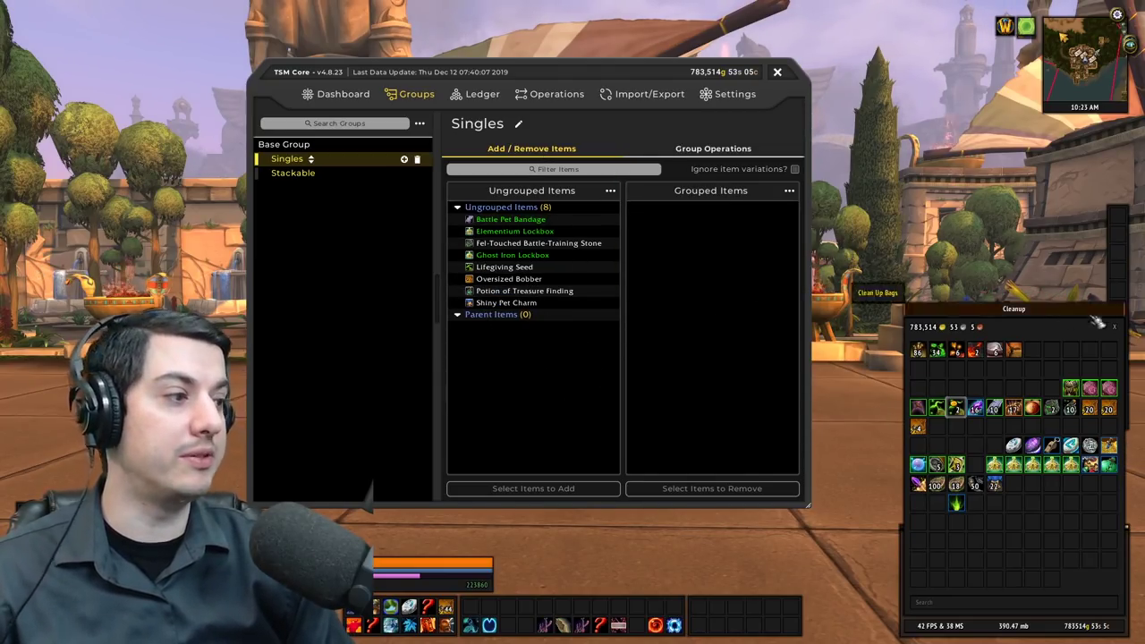
- Add the Elementium Lockbox to the Singles group, then select the Stackable group
left_click(500, 232)
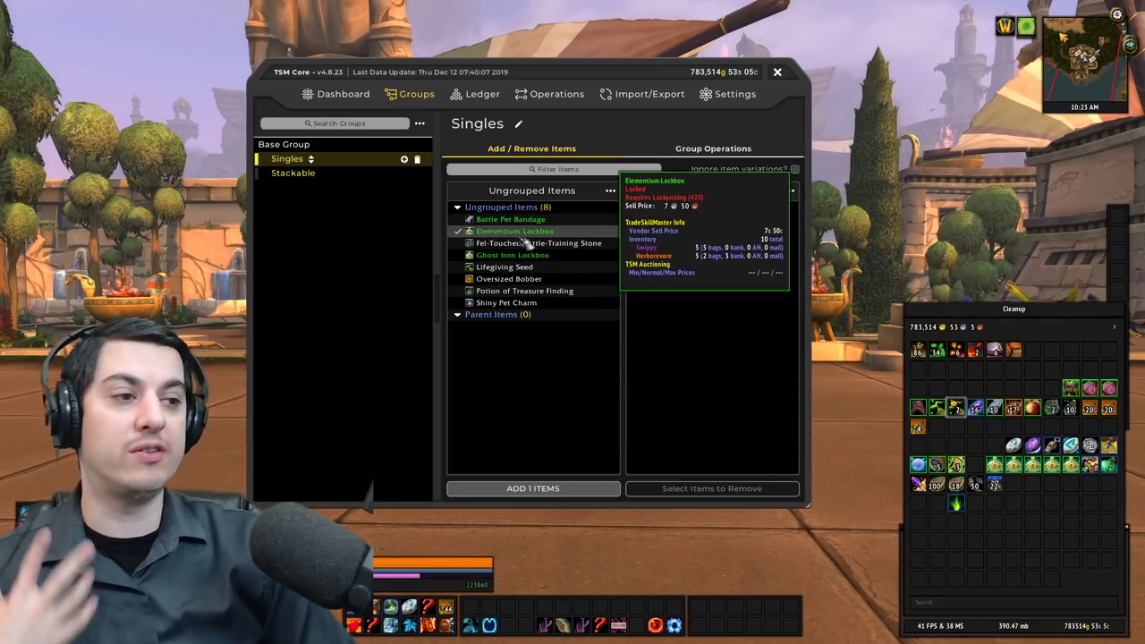
left_click(528, 489)
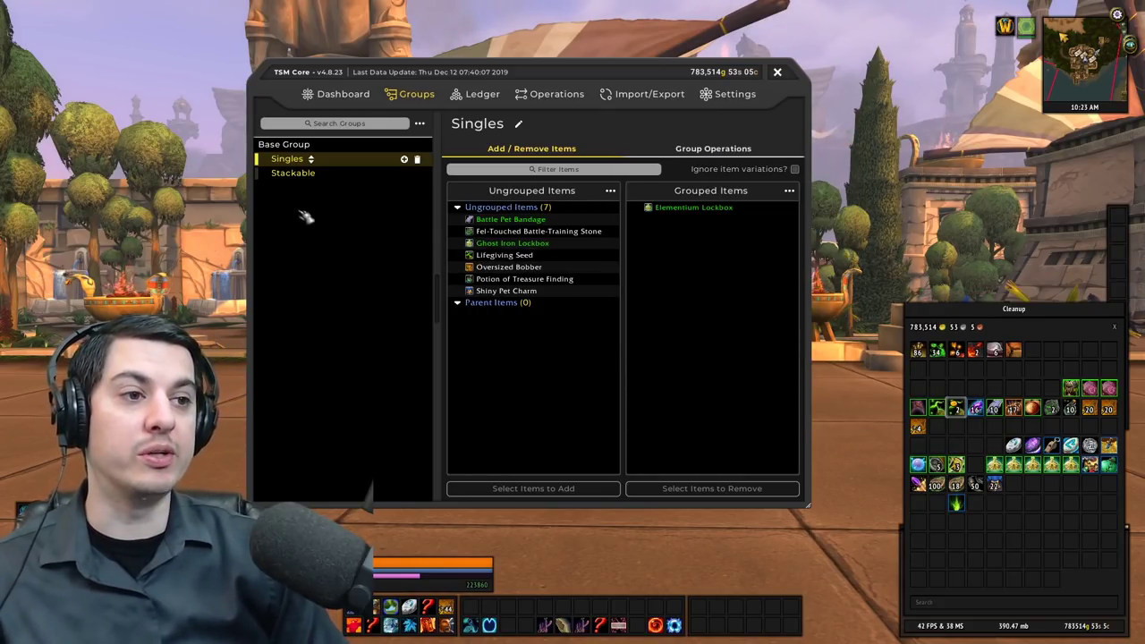
left_click(294, 175)
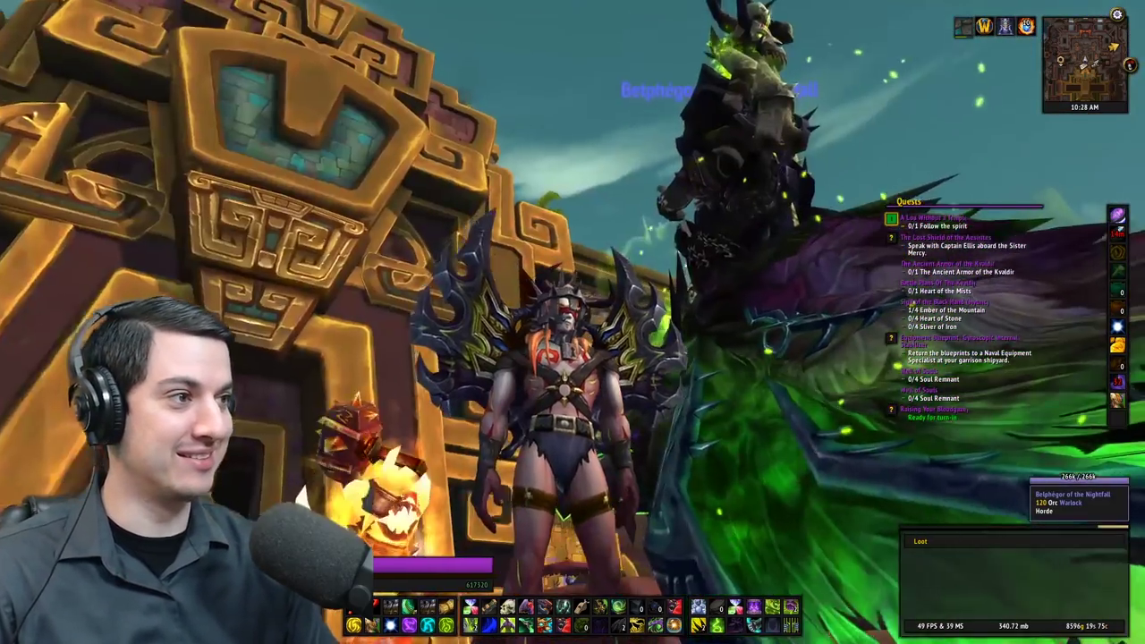
- Open the Leatherworking profession, switch it to the default WoW interface and return to the TSM crafting window
key("k")
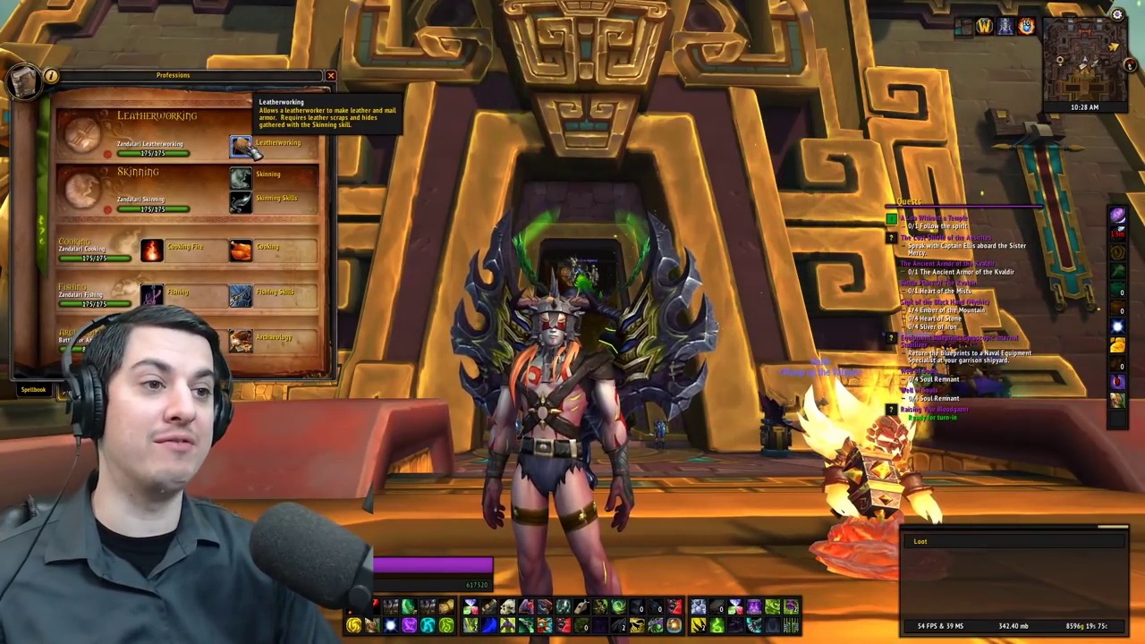
left_click(243, 149)
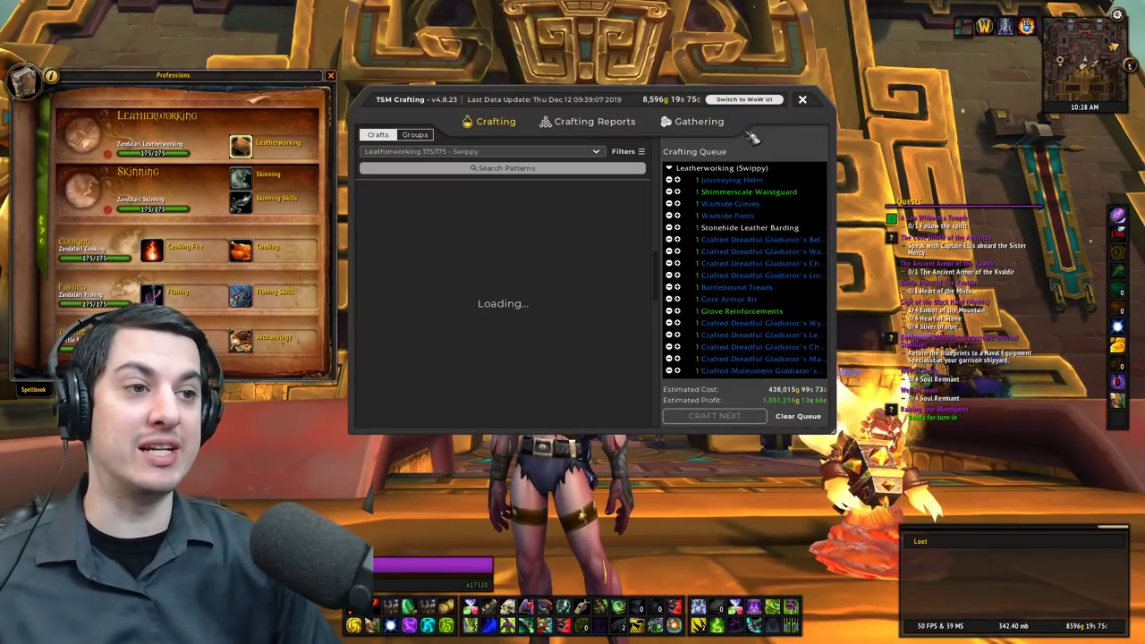
left_click(332, 77)
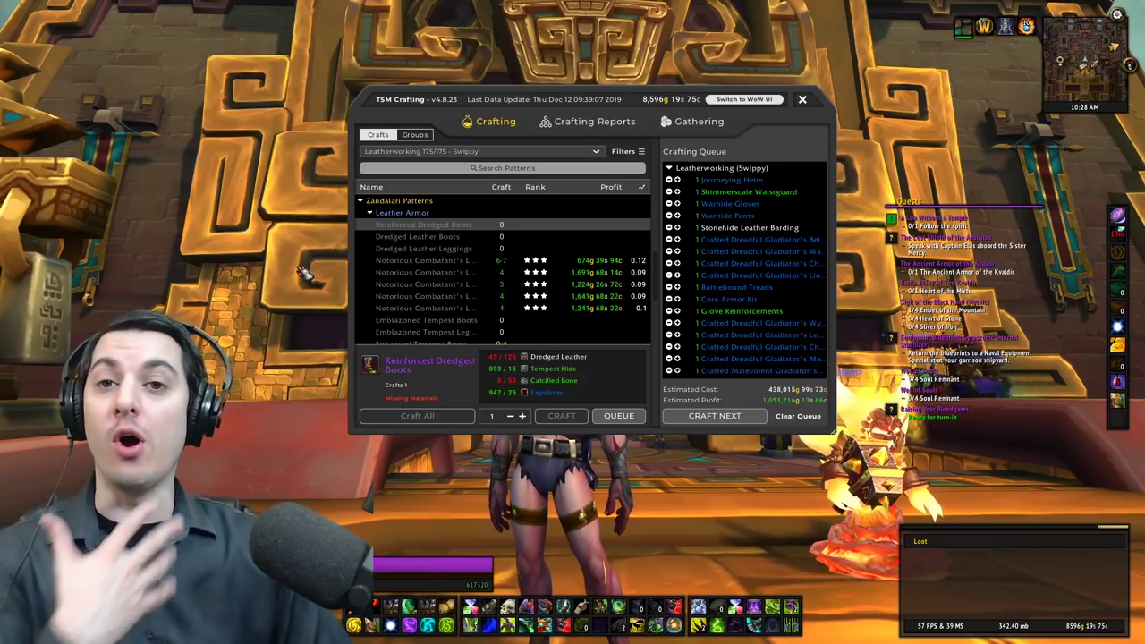
left_click(743, 99)
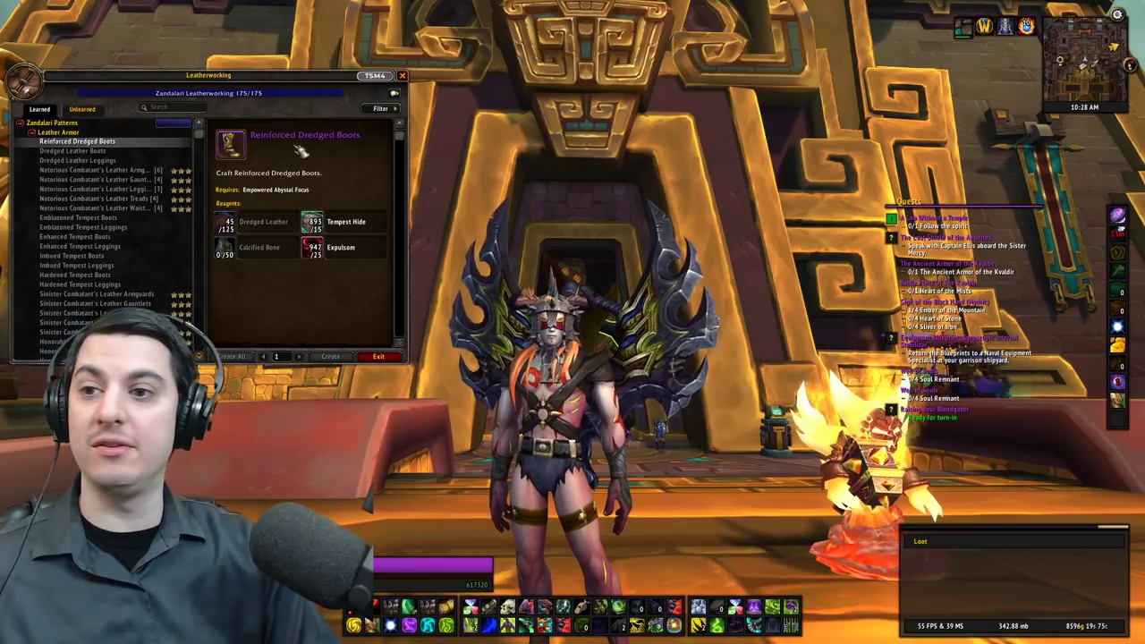
left_click(376, 76)
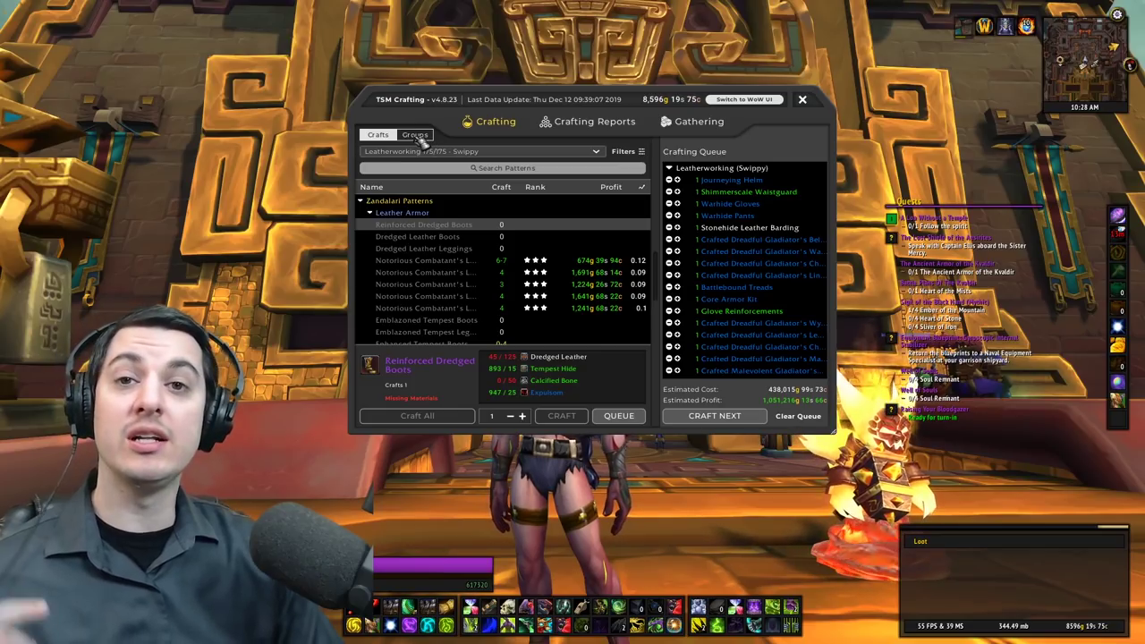
- Create a profession group for Leatherworking from the crafting window's group list
left_click(416, 136)
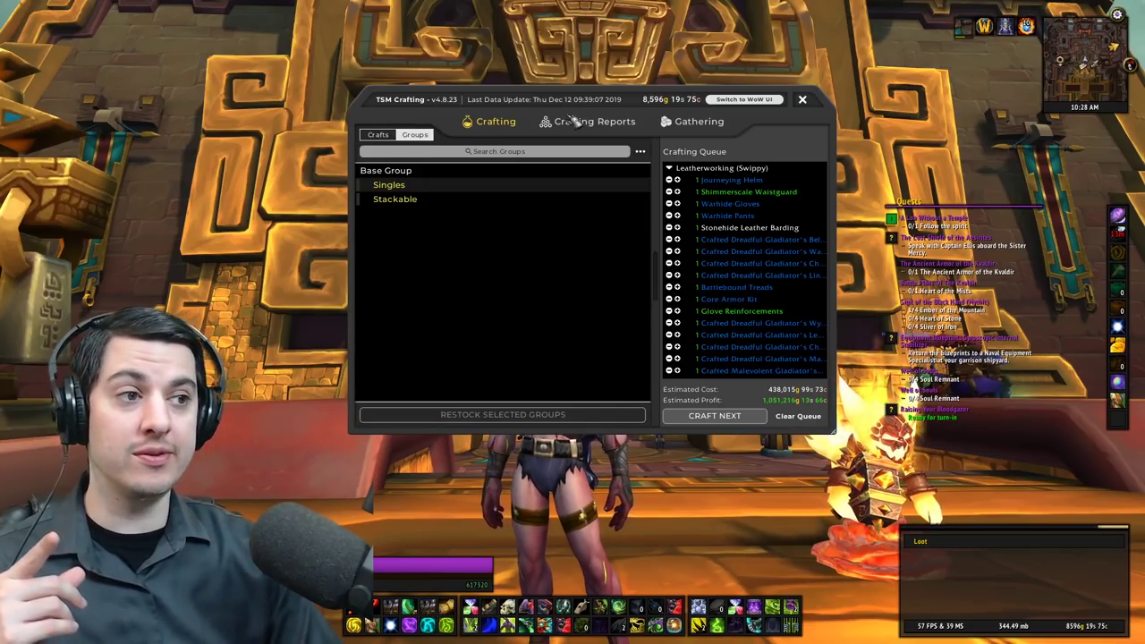
left_click(641, 152)
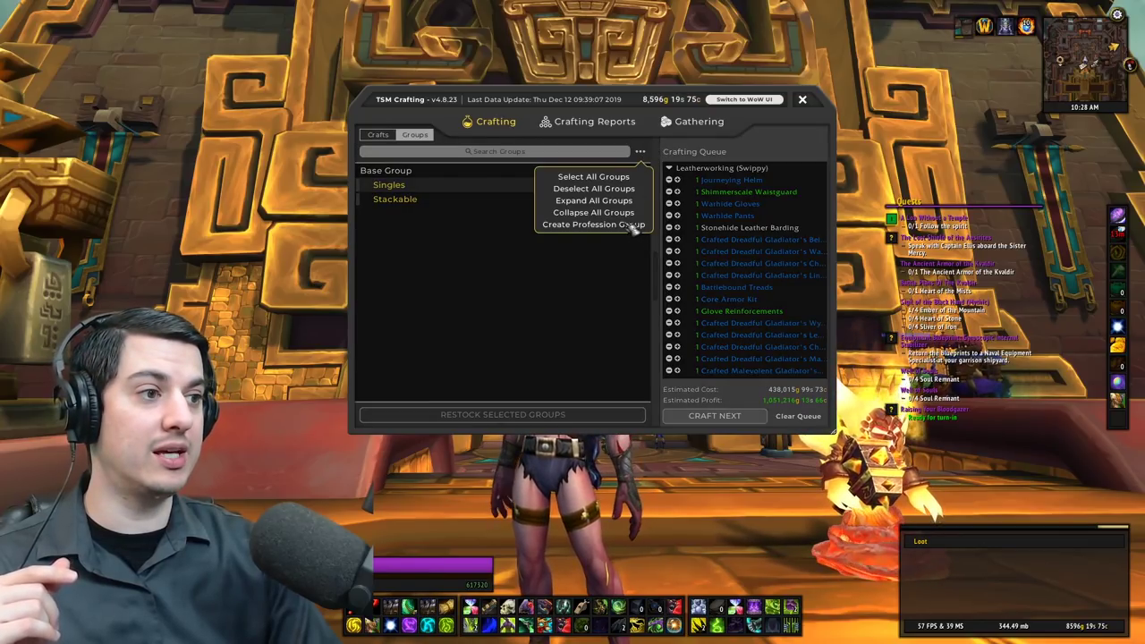
left_click(590, 226)
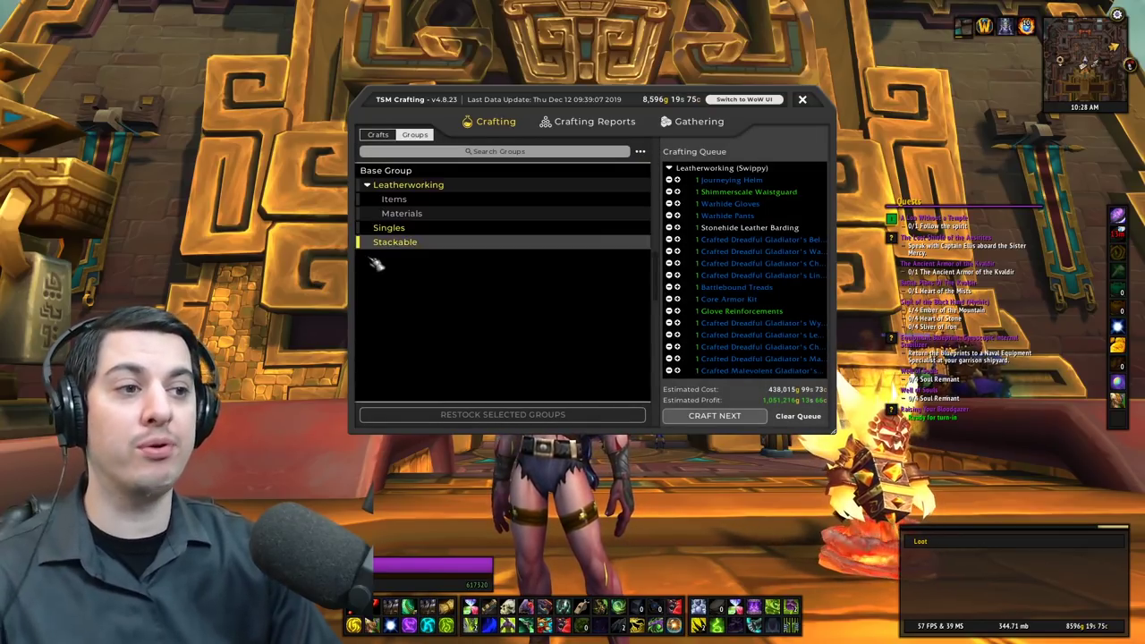
- Clear the crafting queue and close the TSM crafting window
left_click(804, 417)
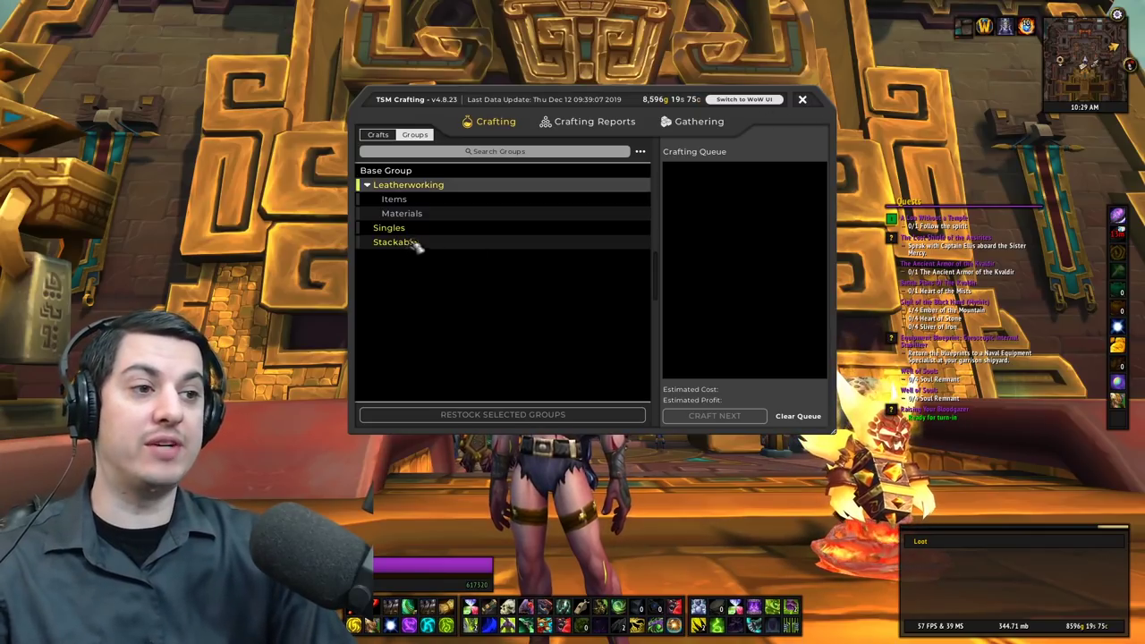
left_click(389, 228)
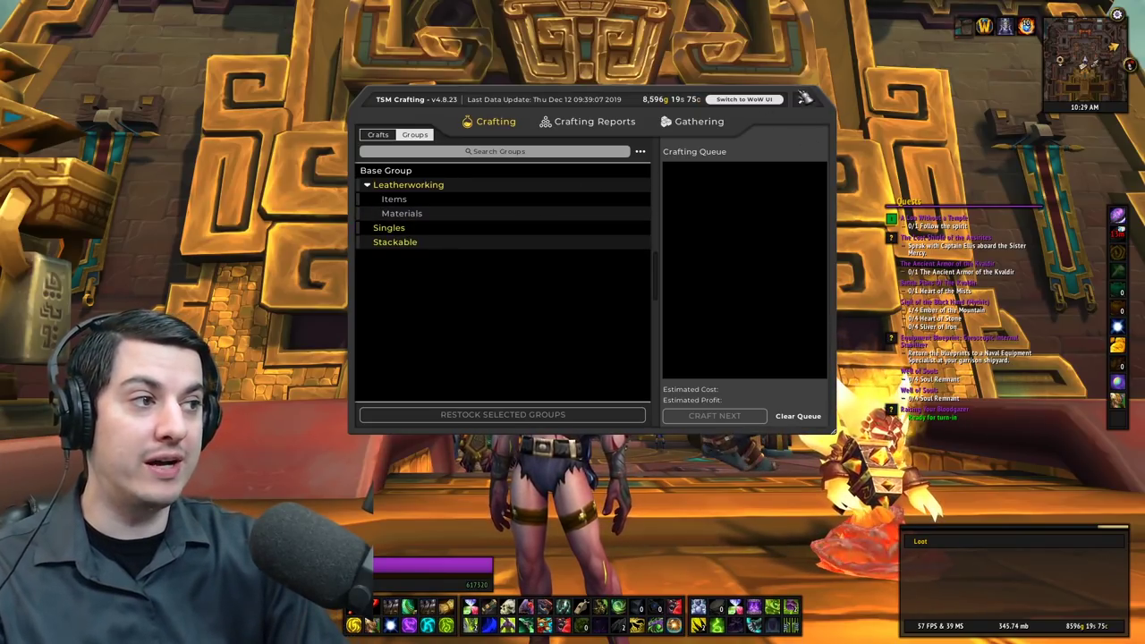
left_click(804, 100)
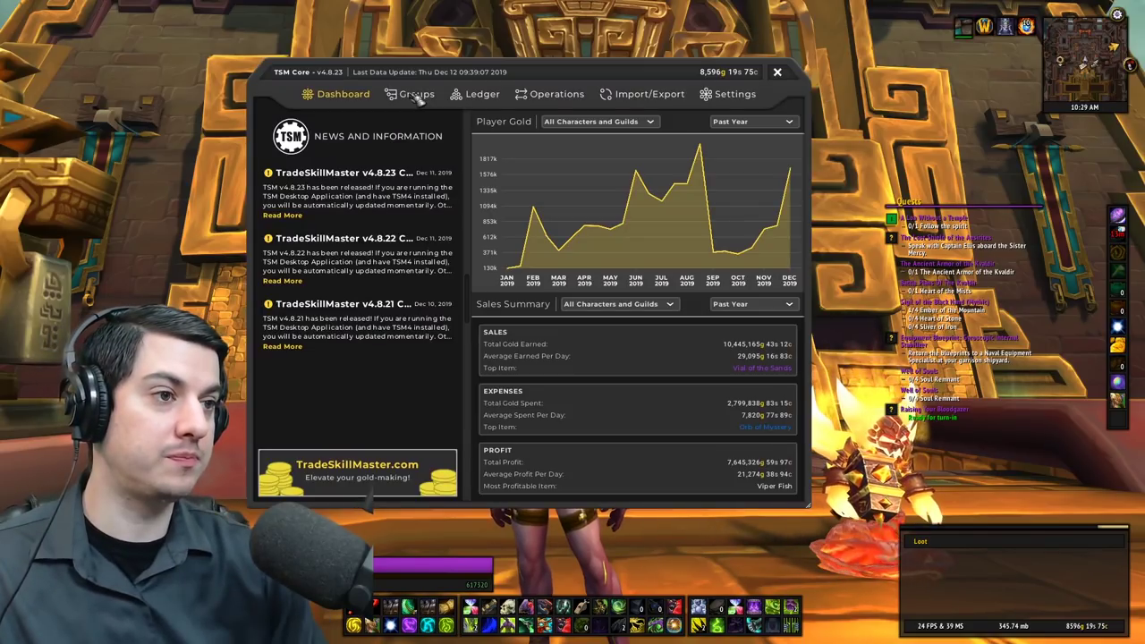
- Open the Items subgroup of the Leatherworking group in TSM Core and review its grouped items
left_click(416, 94)
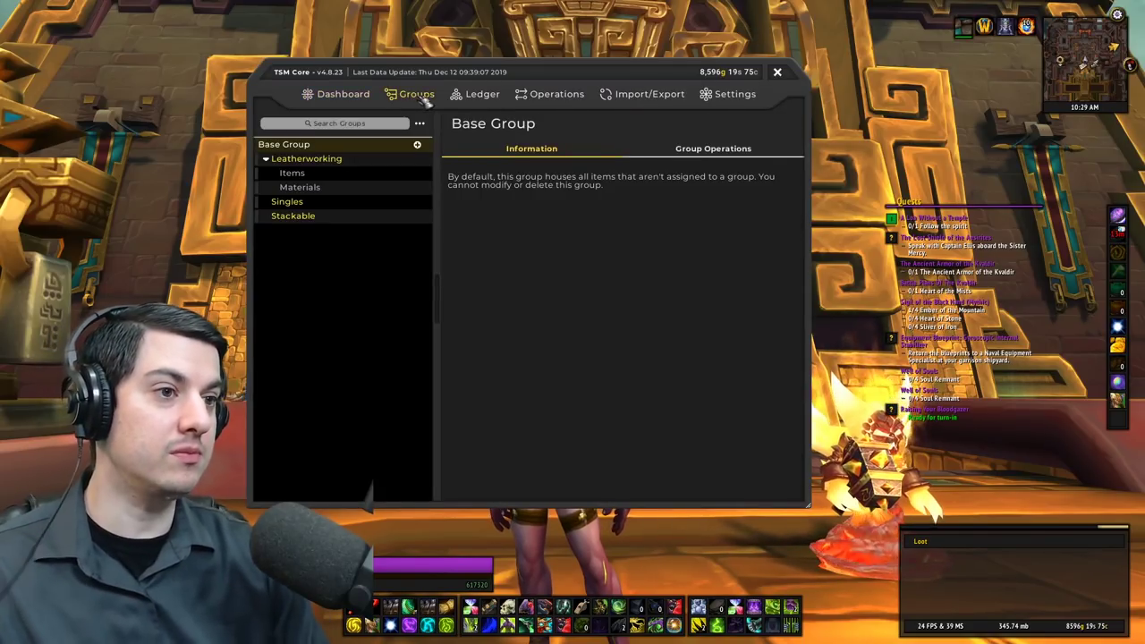
left_click(303, 174)
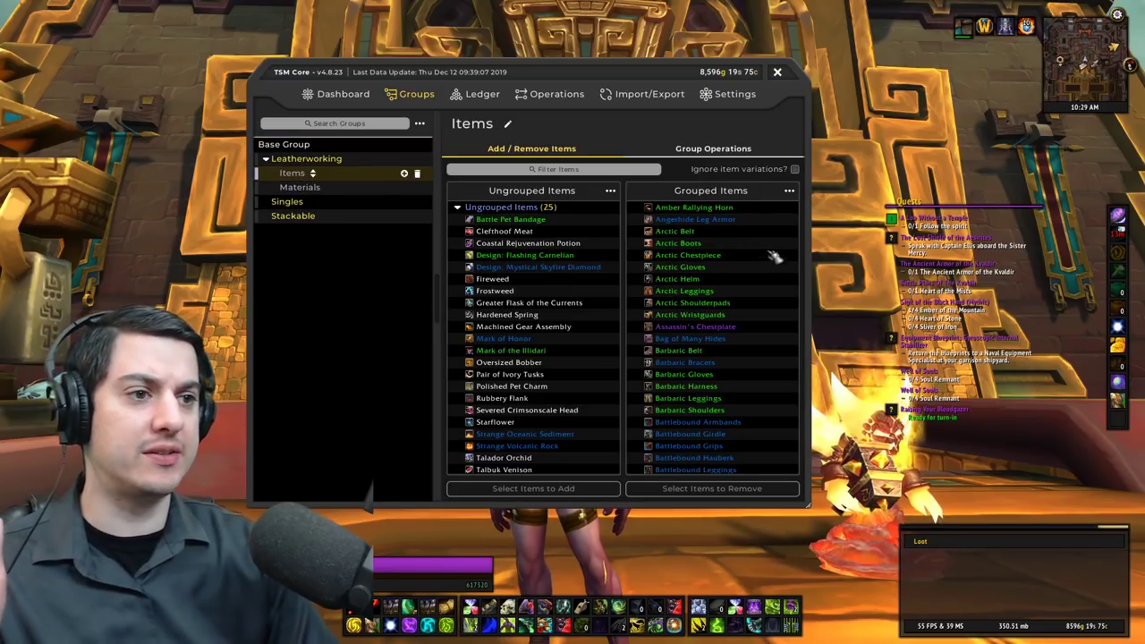
scroll(716, 260, "down", 8)
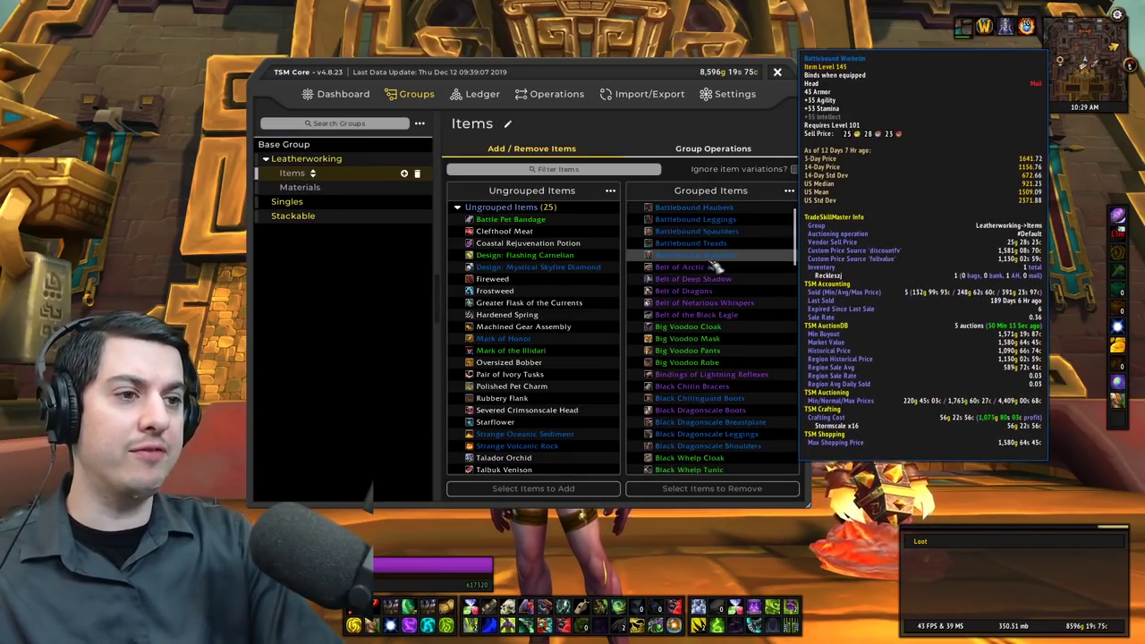
scroll(718, 267, "down", 10)
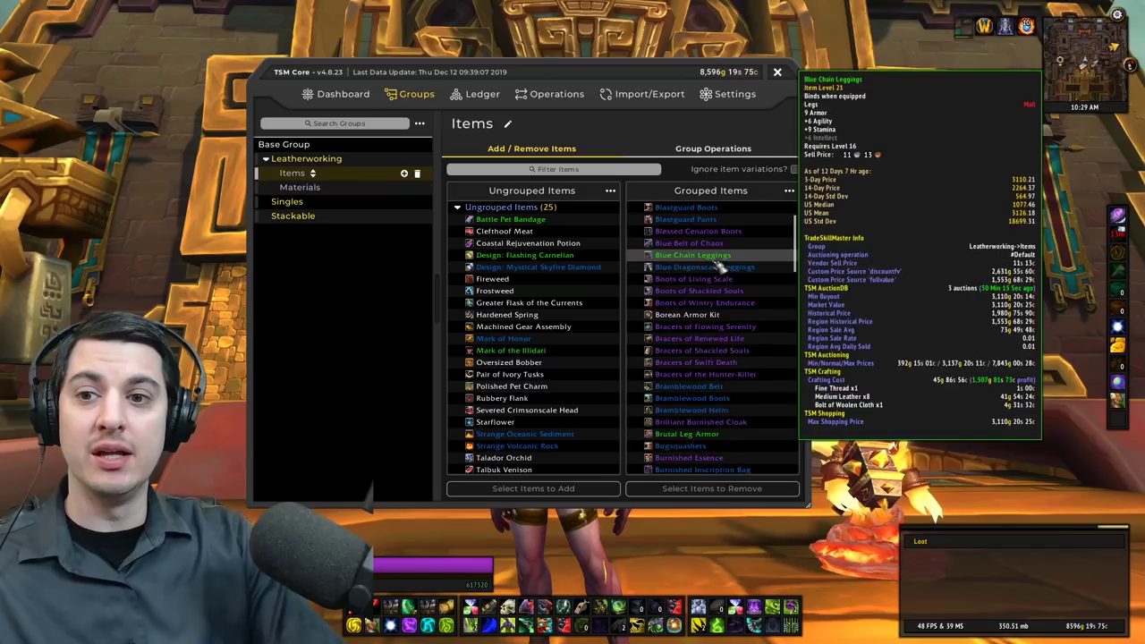
scroll(733, 379, "down", 10)
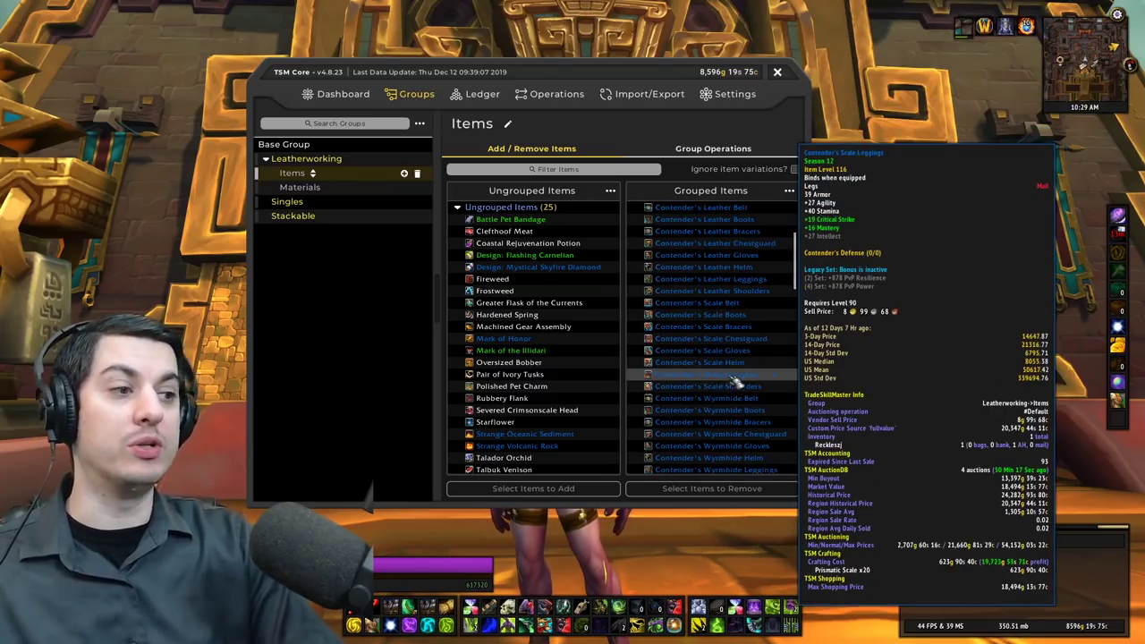
- Examine the remaining grouped items in the Leatherworking Items subgroup
scroll(742, 315, "down", 10)
scroll(741, 349, "down", 10)
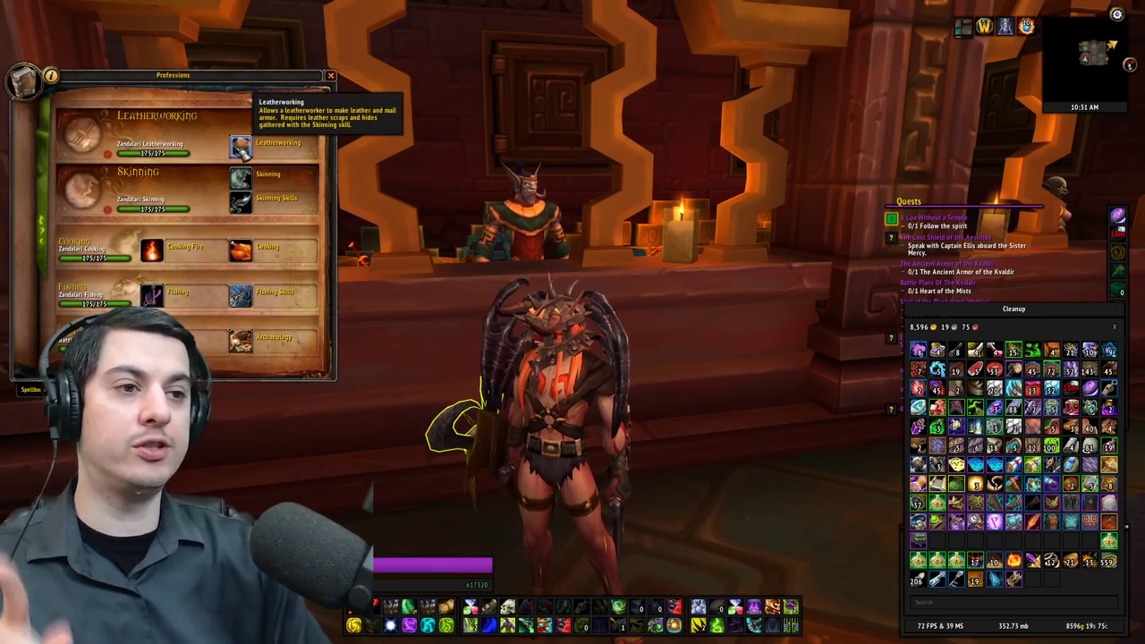
- Open the Leatherworking crafting window, restock the Leatherworking group into the crafting queue and clear the queue
left_click(243, 149)
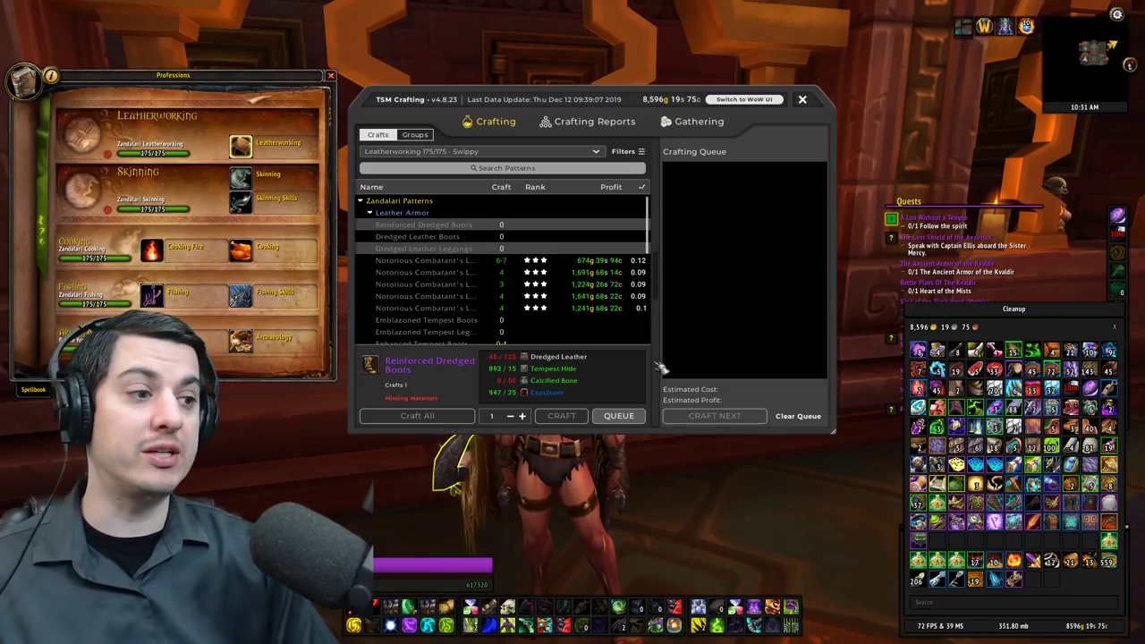
left_click(415, 136)
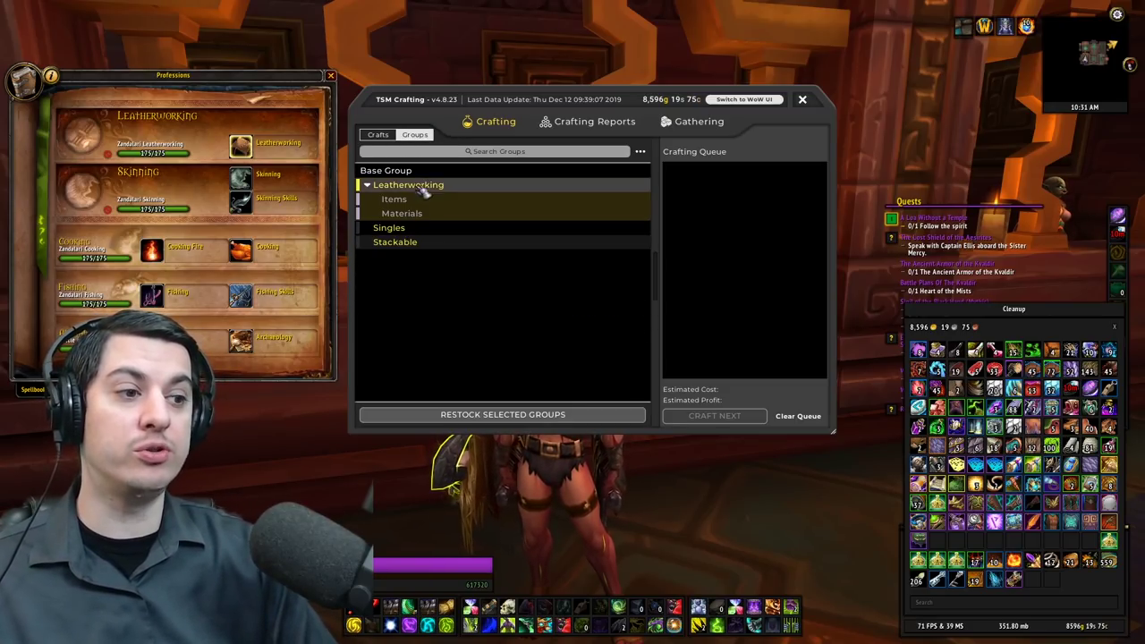
left_click(501, 422)
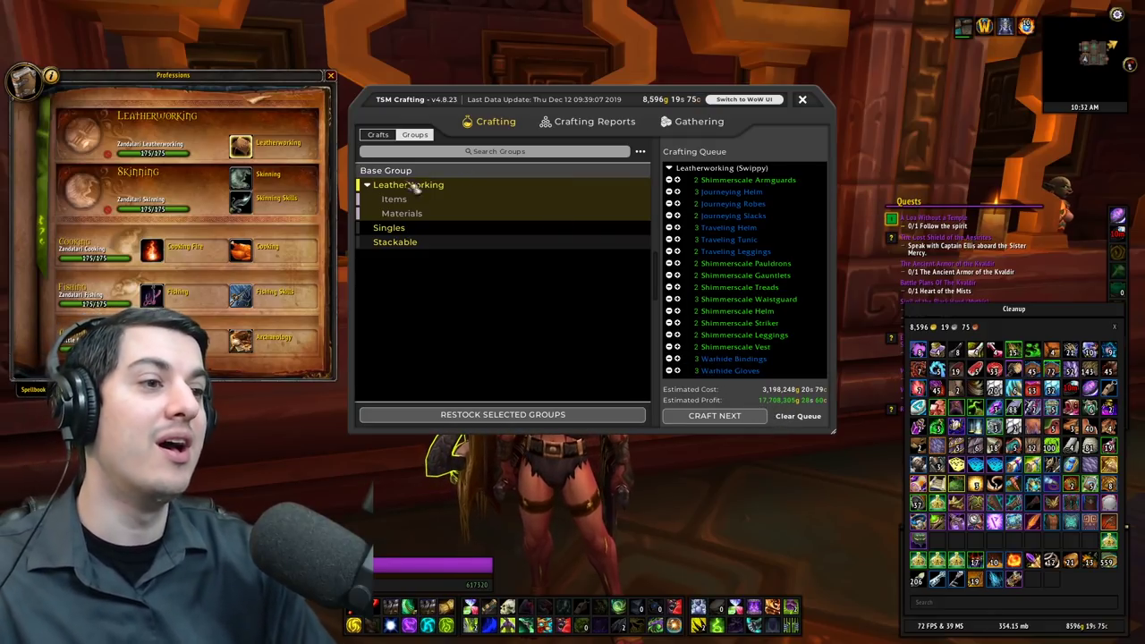
left_click(798, 420)
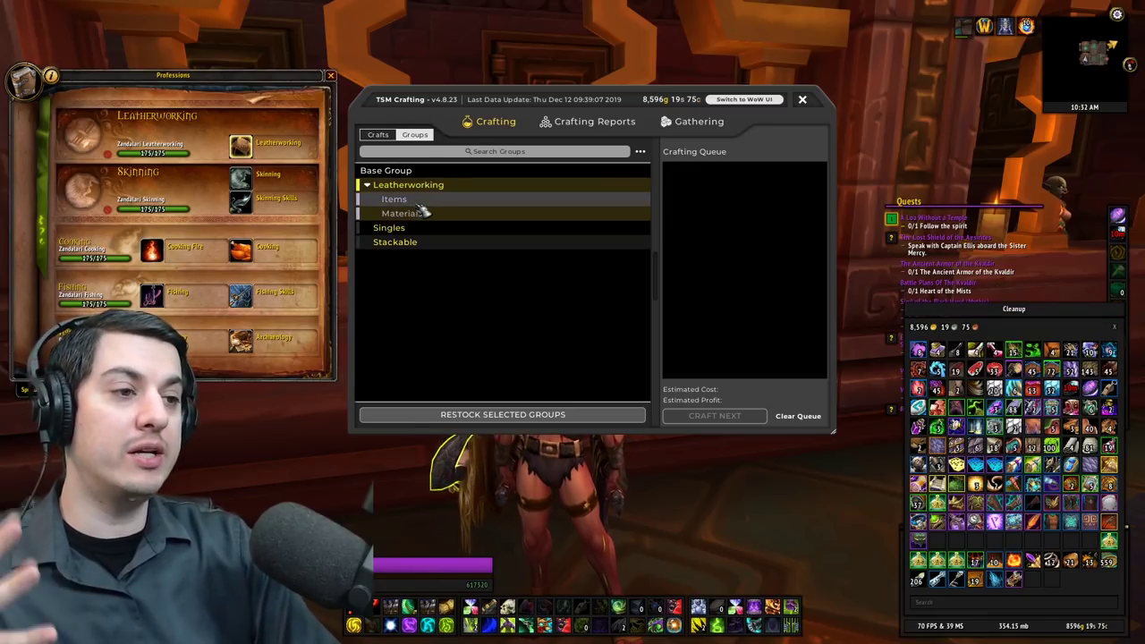
left_click(641, 152)
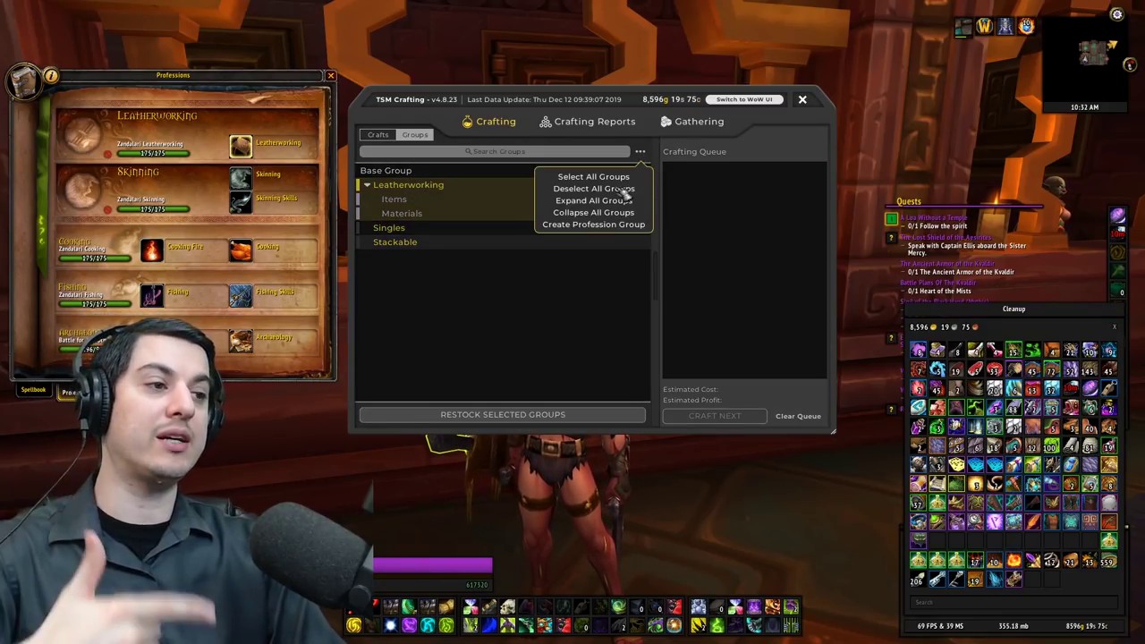
left_click(586, 228)
left_click(548, 244)
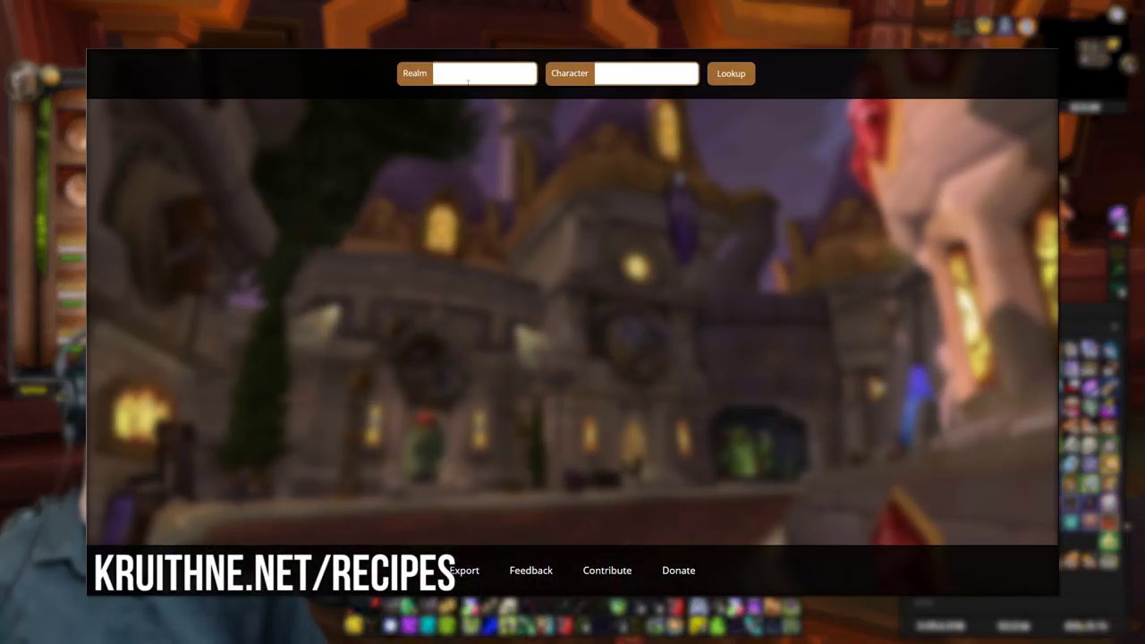
- Look up the character's recipes on kruithne.net/recipes using realm Tanaris (US) and the character's name, and hide known recipes
left_click(472, 79)
type("tanaris")
key("Tab")
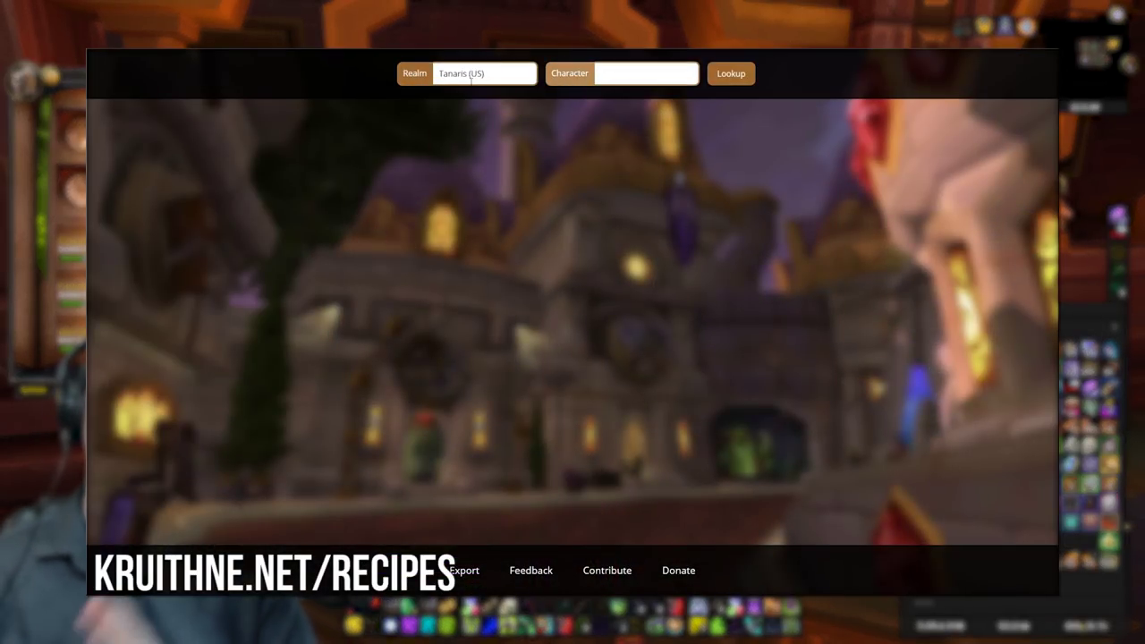
type("reckles")
key("Return")
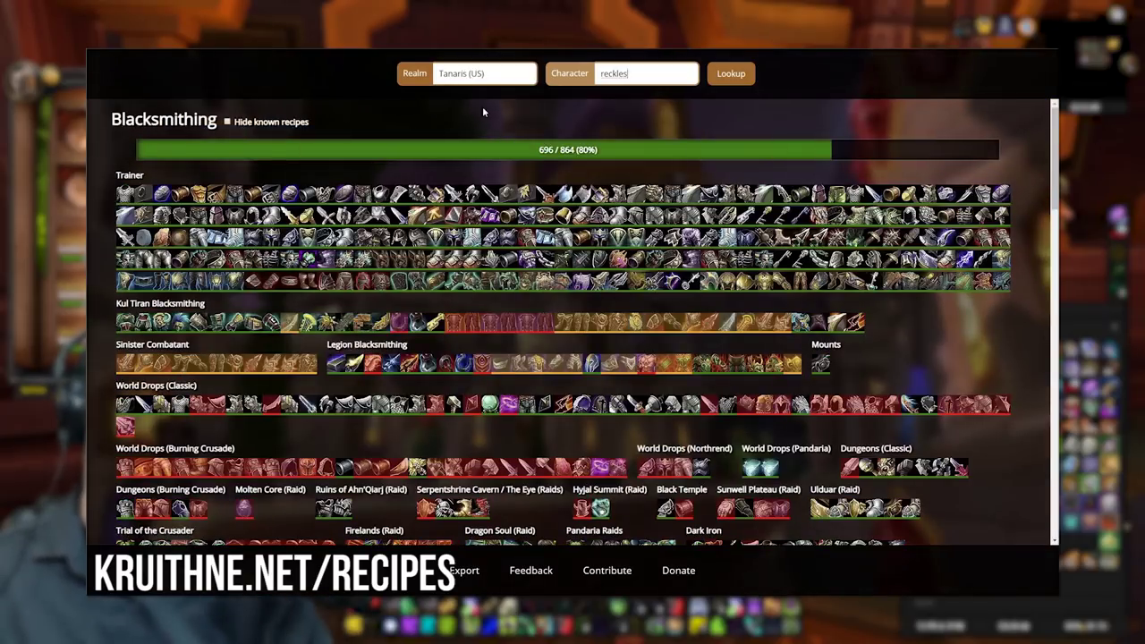
left_click(227, 121)
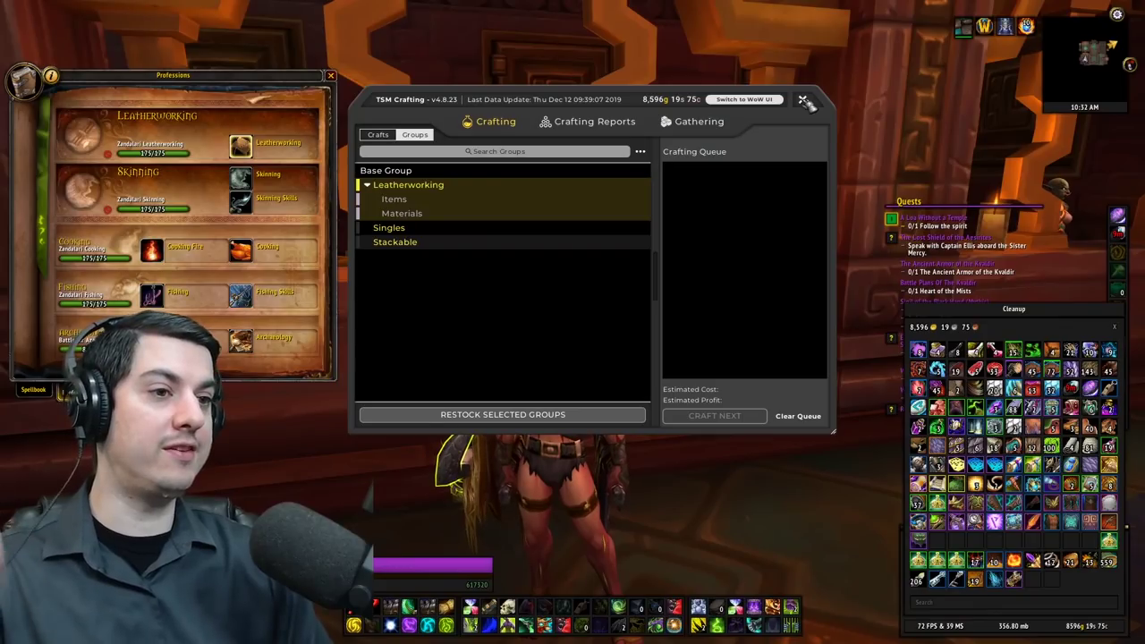
- Close the crafting and profession windows, and open the reagent bank at the banker
left_click(804, 101)
key("Escape")
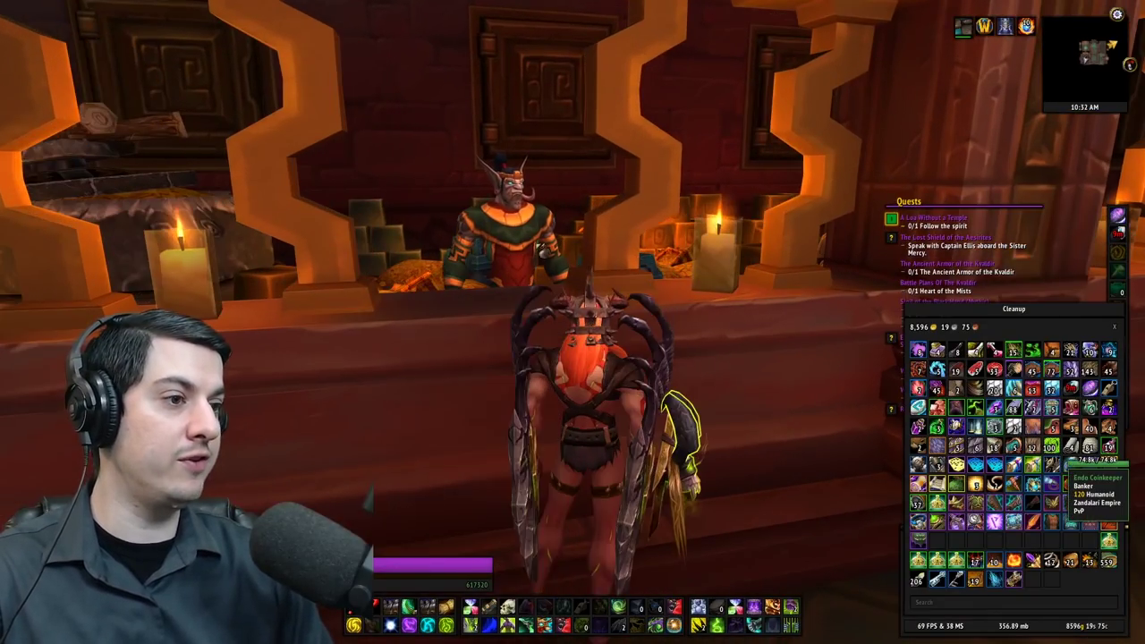
right_click(418, 243)
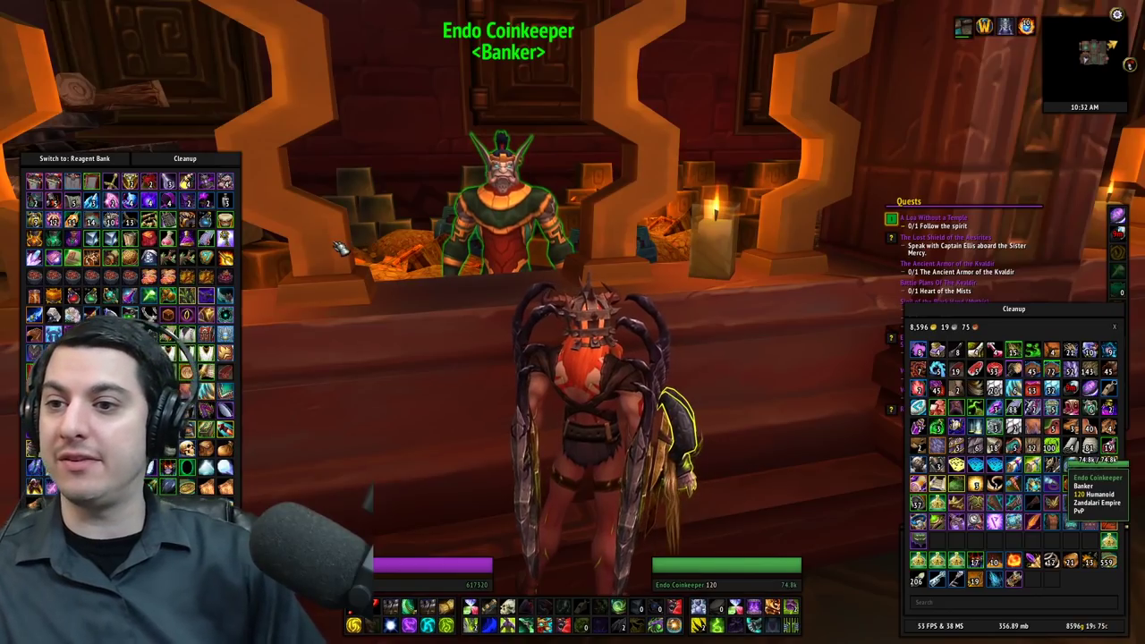
mouse_move(76, 184)
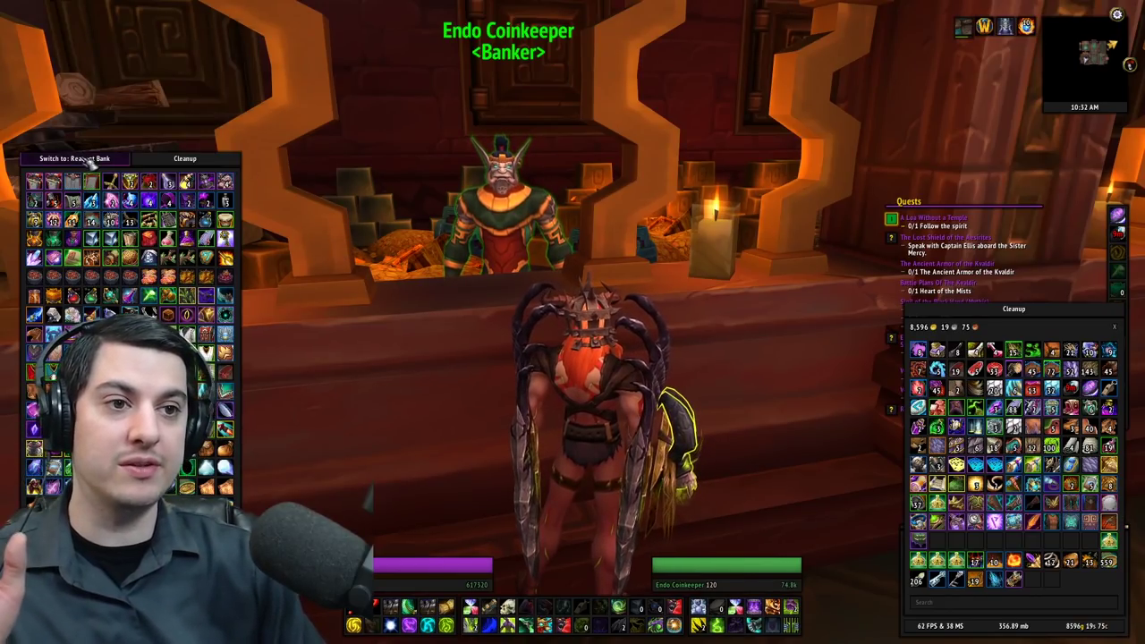
left_click(64, 159)
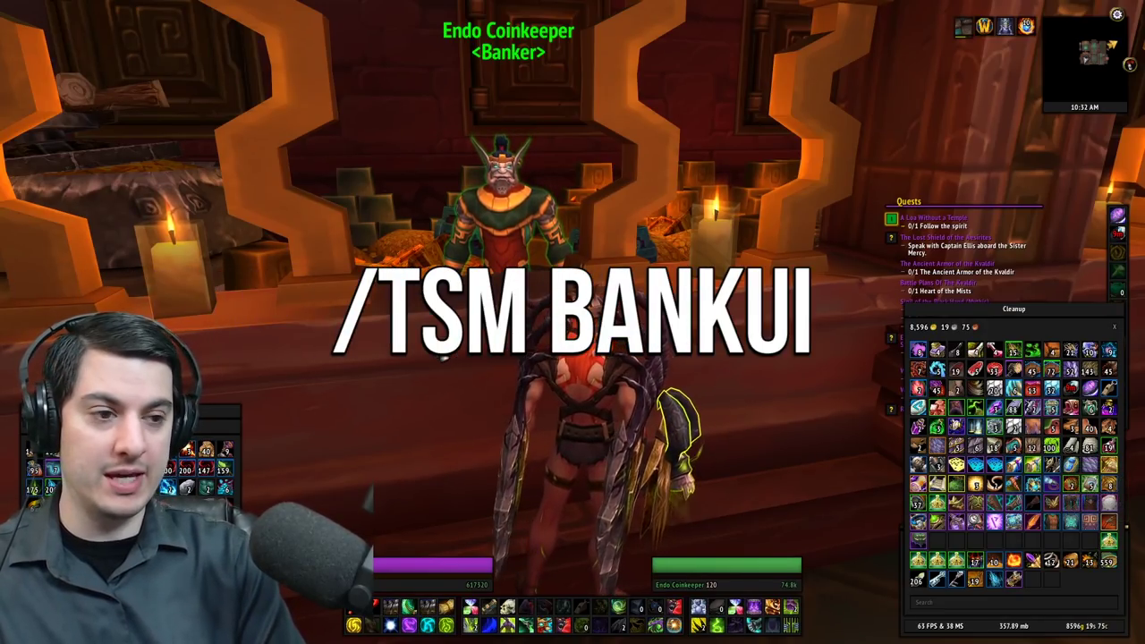
- Open TSM Banking with /tsm bankui, move the Leatherworking group's items to the bank in Auctioning mode and close the window
key("Return")
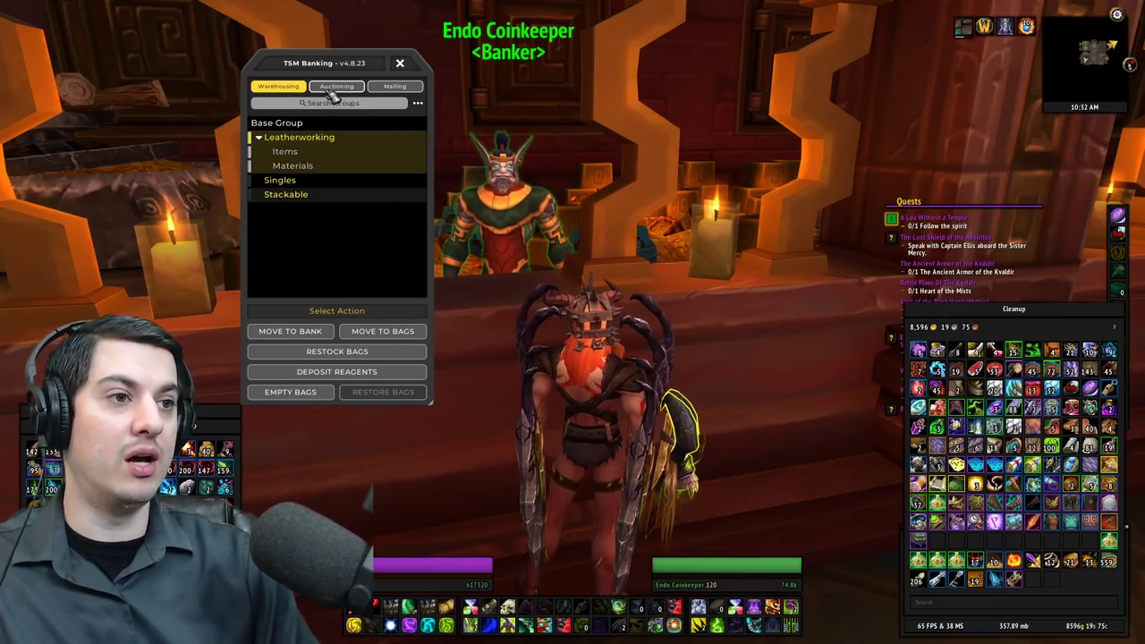
left_click(334, 86)
left_click(324, 137)
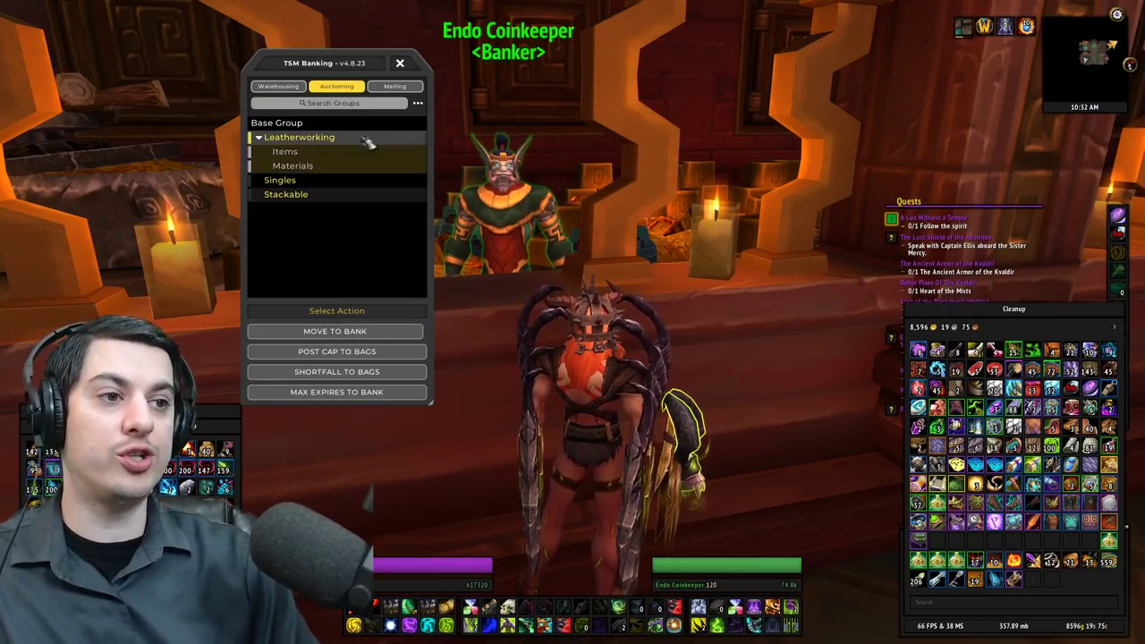
left_click(354, 337)
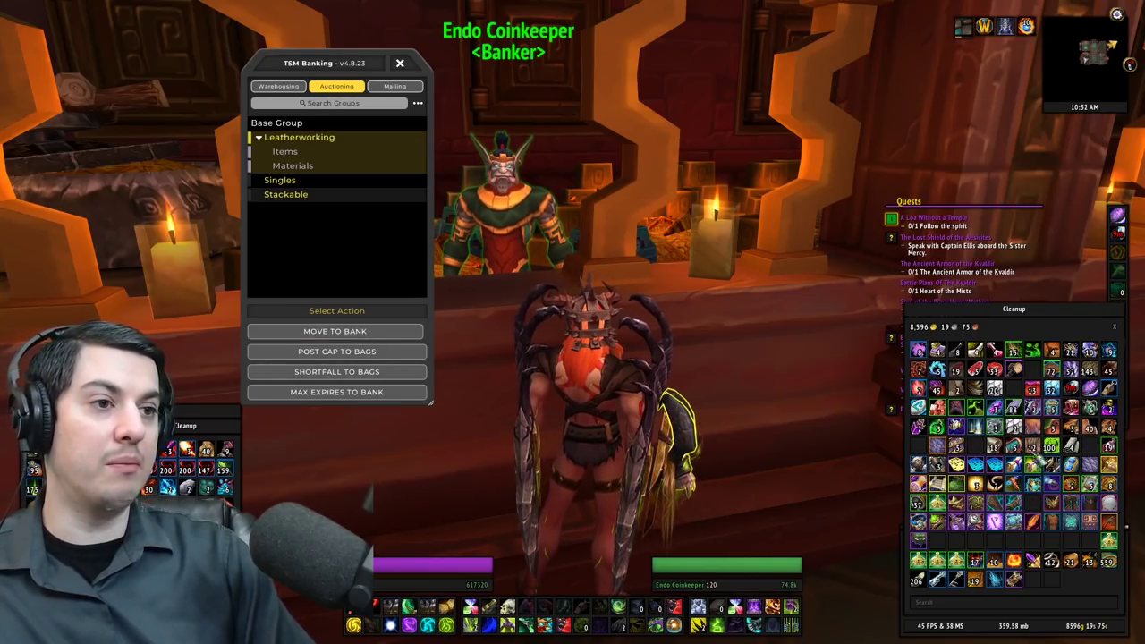
mouse_move(998, 391)
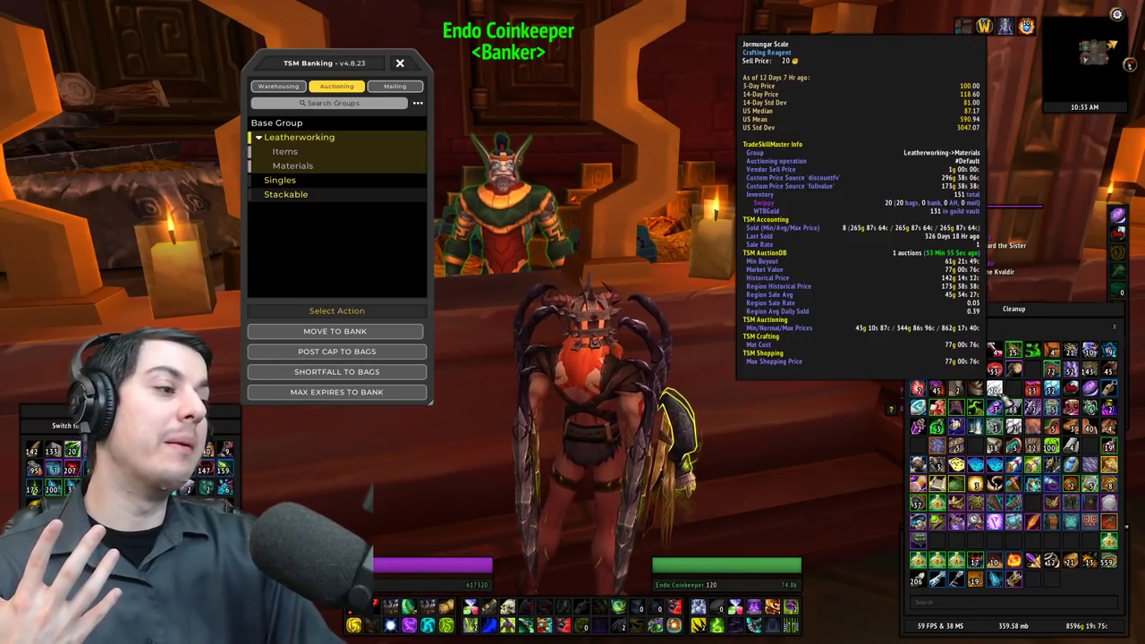
left_click(401, 64)
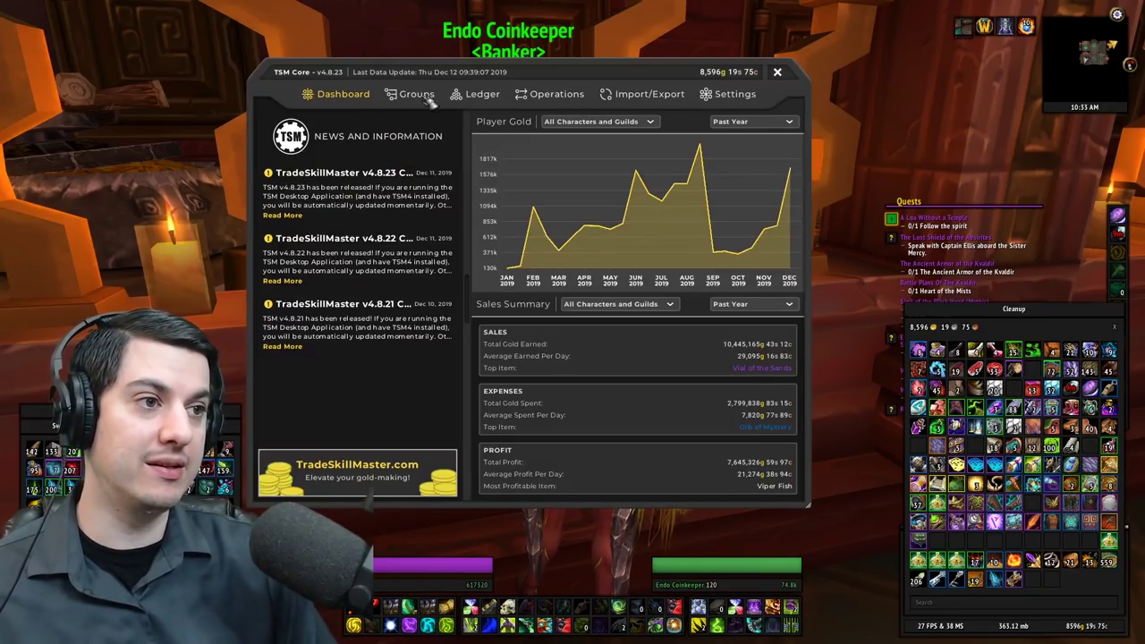
- Open the Materials subgroup of the Leatherworking group in TSM Core and review its grouped items
left_click(428, 99)
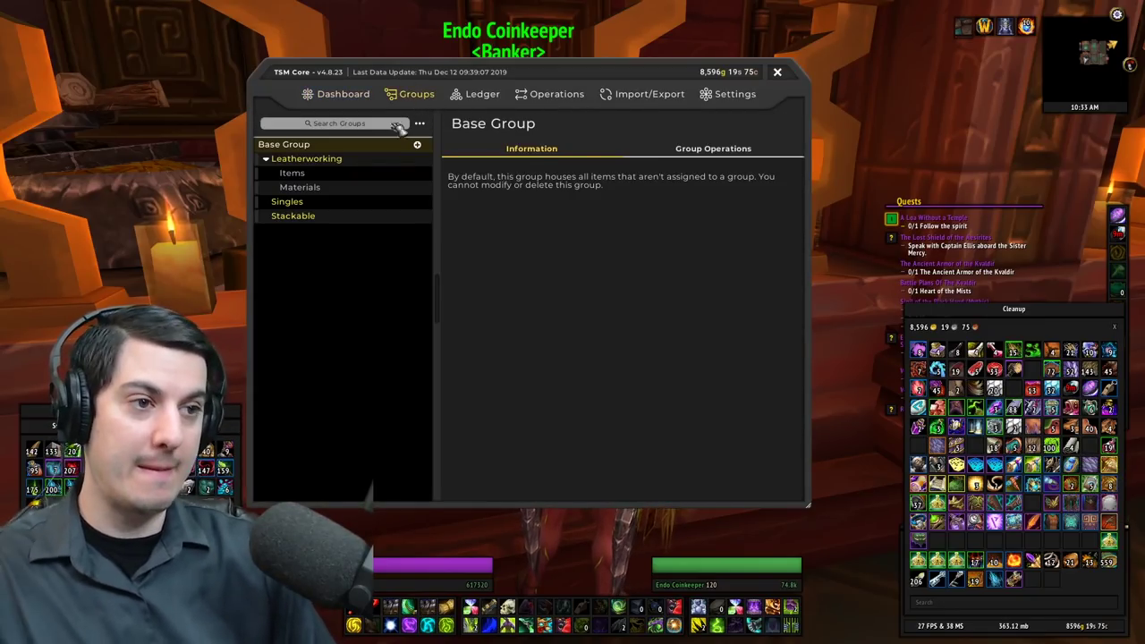
left_click(303, 187)
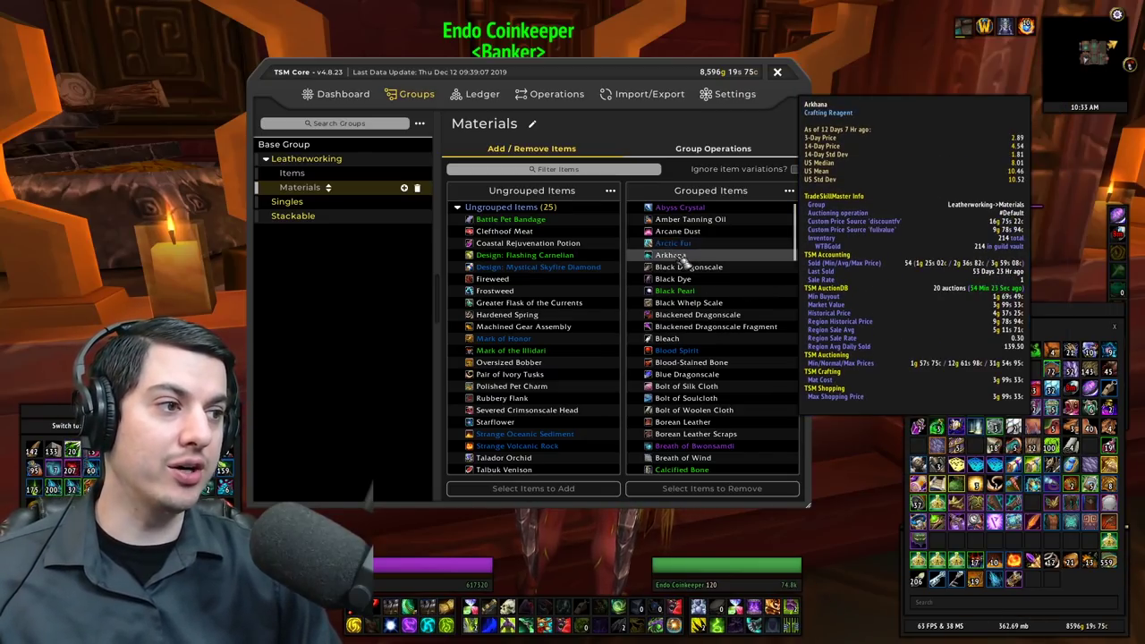
scroll(725, 422, "down", 10)
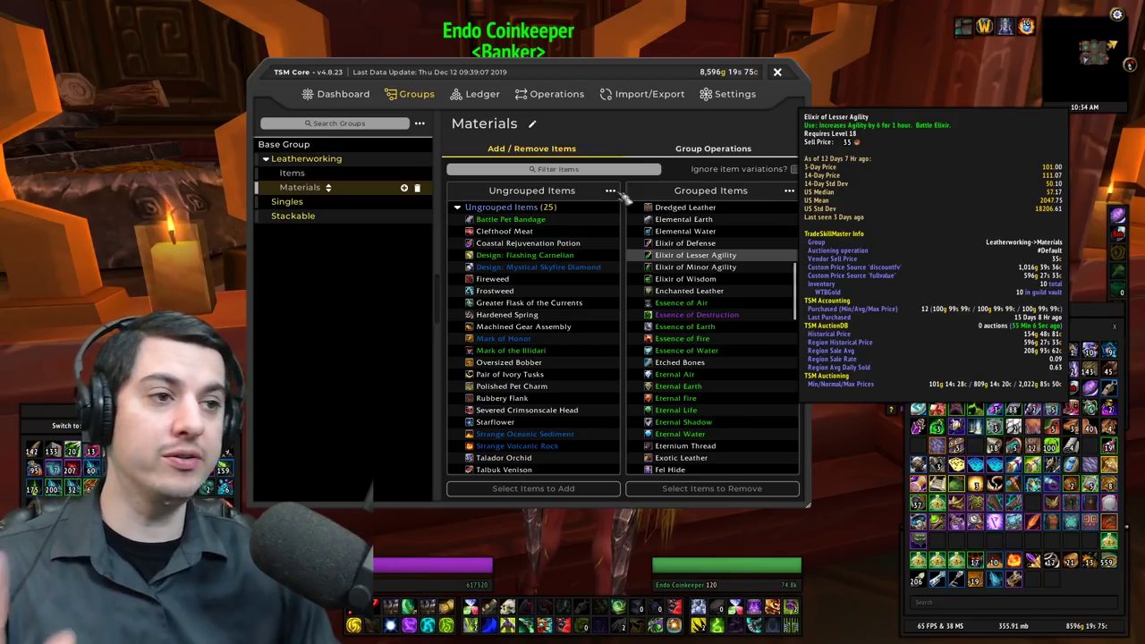
- Create a new group under the Base Group and name it Alchemy
left_click(425, 127)
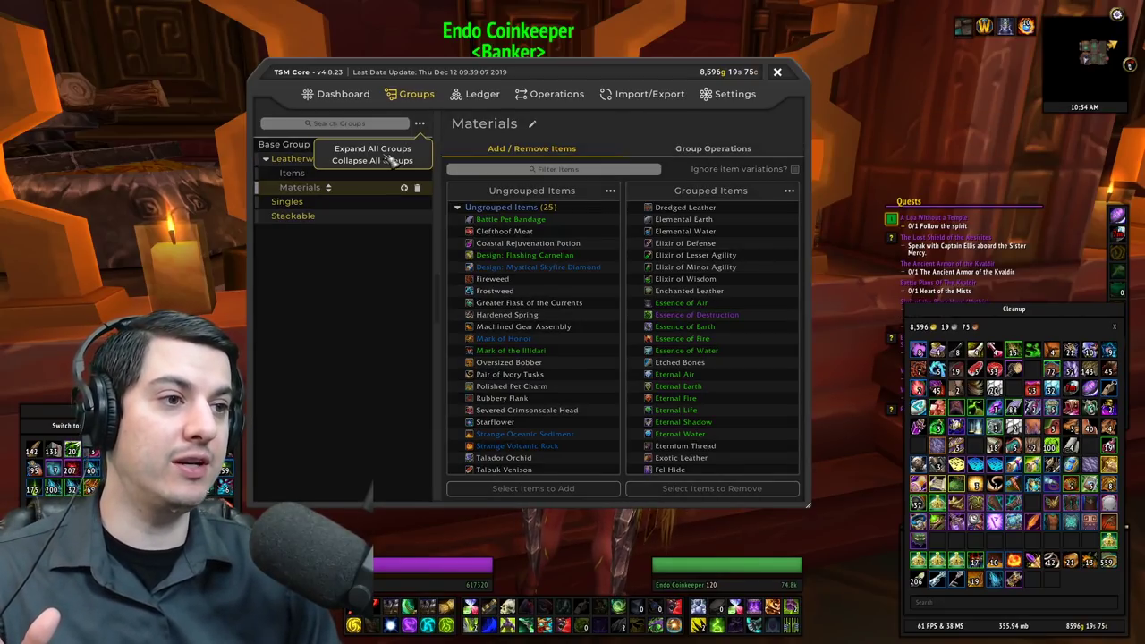
left_click(419, 125)
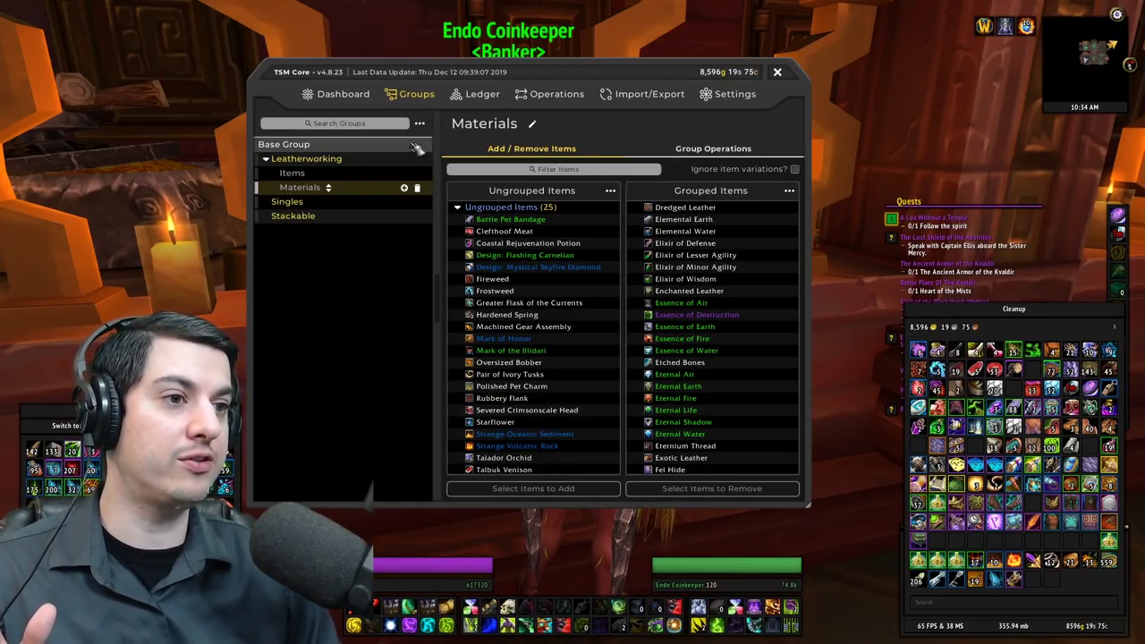
left_click(417, 146)
left_click(418, 146)
left_click(553, 125)
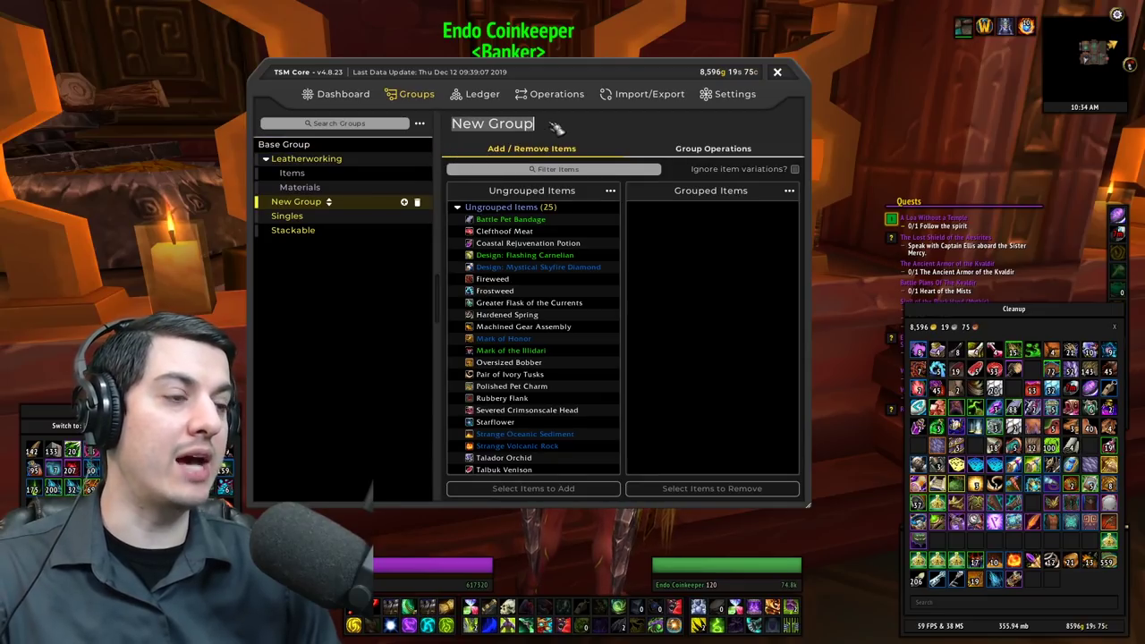
type("Alchemy")
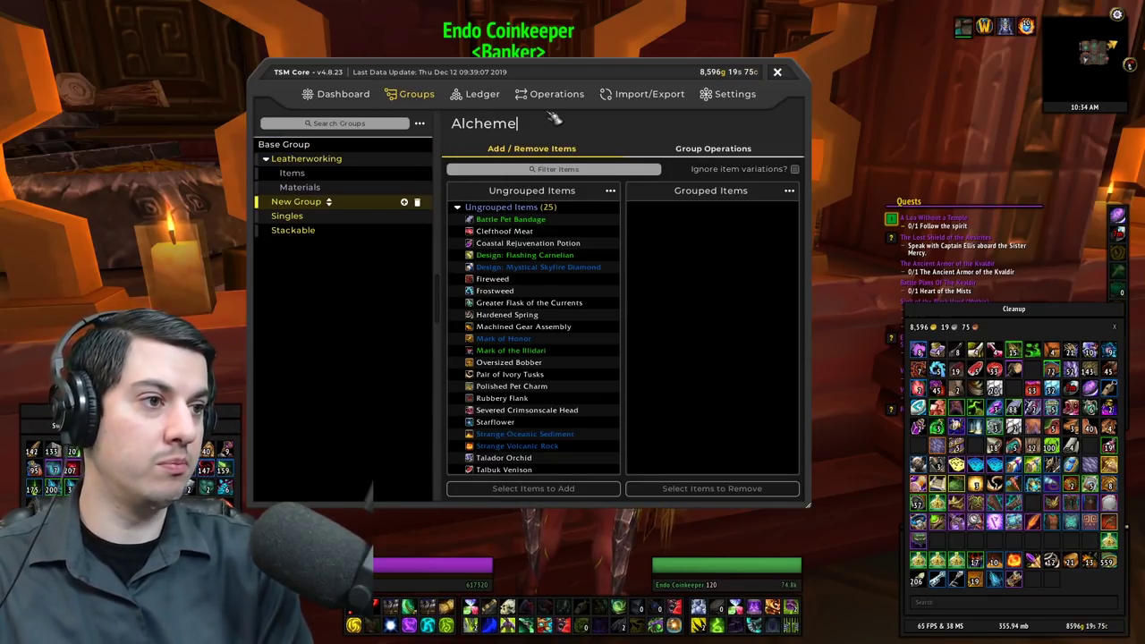
key("Return")
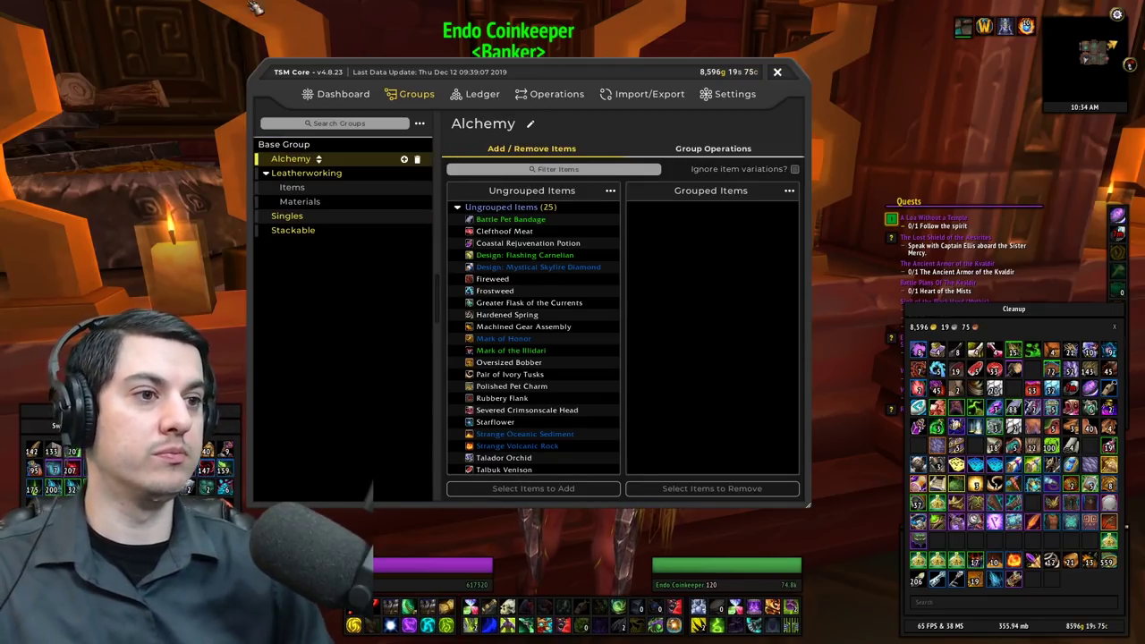
- Move the Materials subgroup from Leatherworking into the Alchemy group
left_click(309, 201)
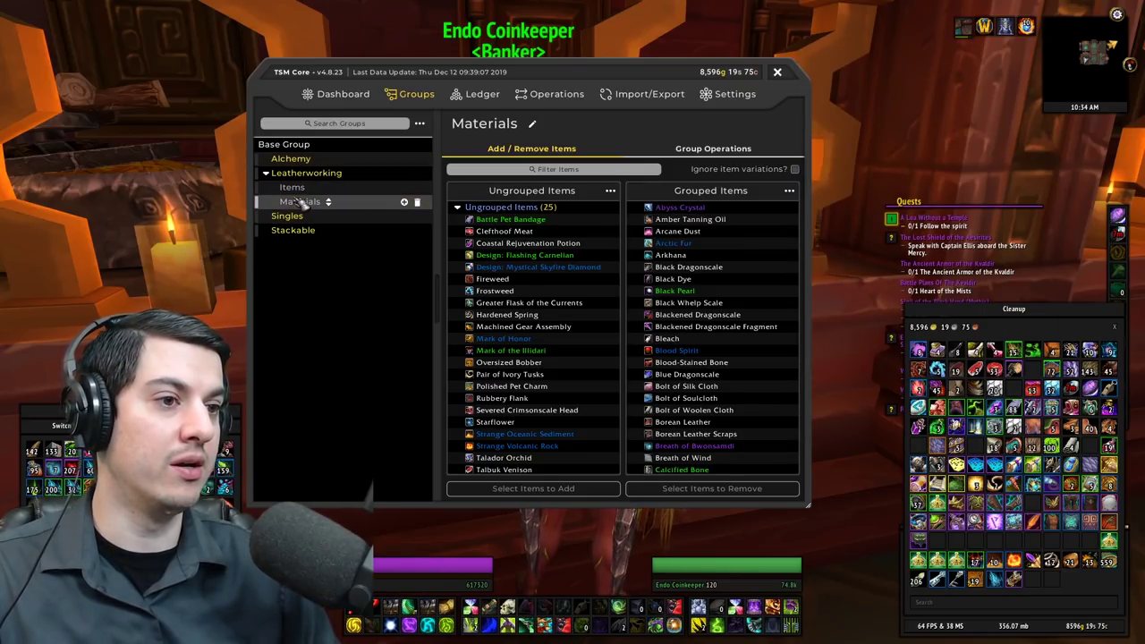
left_click_drag(304, 204, 315, 159)
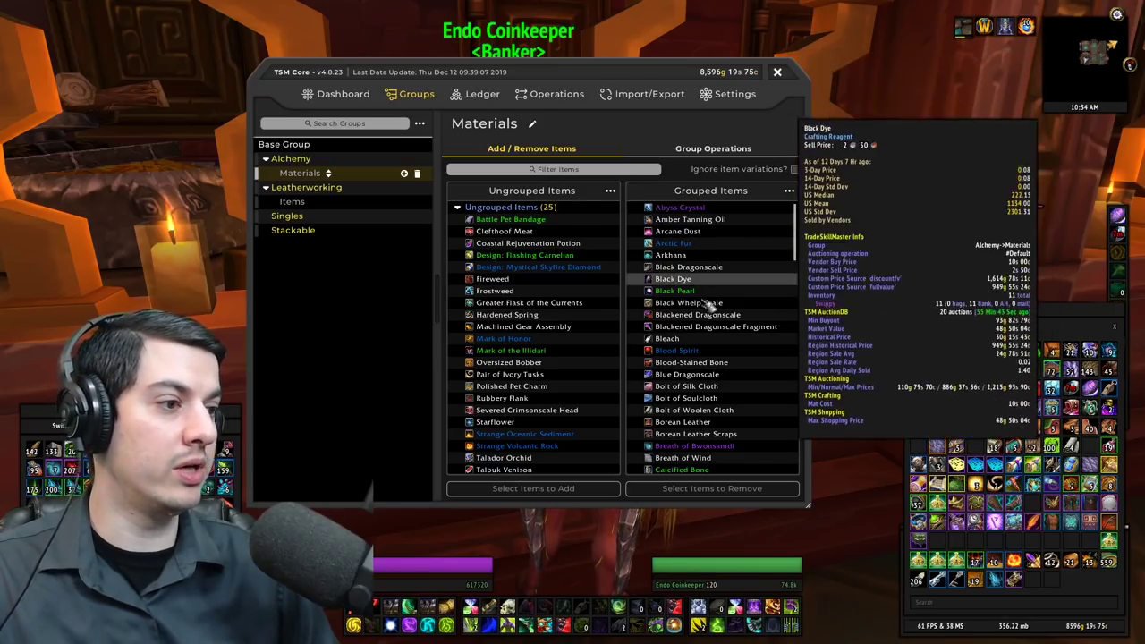
- Remove Elixir of Lesser Agility, Elixir of Minor Agility and Elixir of Wisdom from the Materials subgroup
scroll(716, 430, "down", 5)
scroll(724, 439, "down", 6)
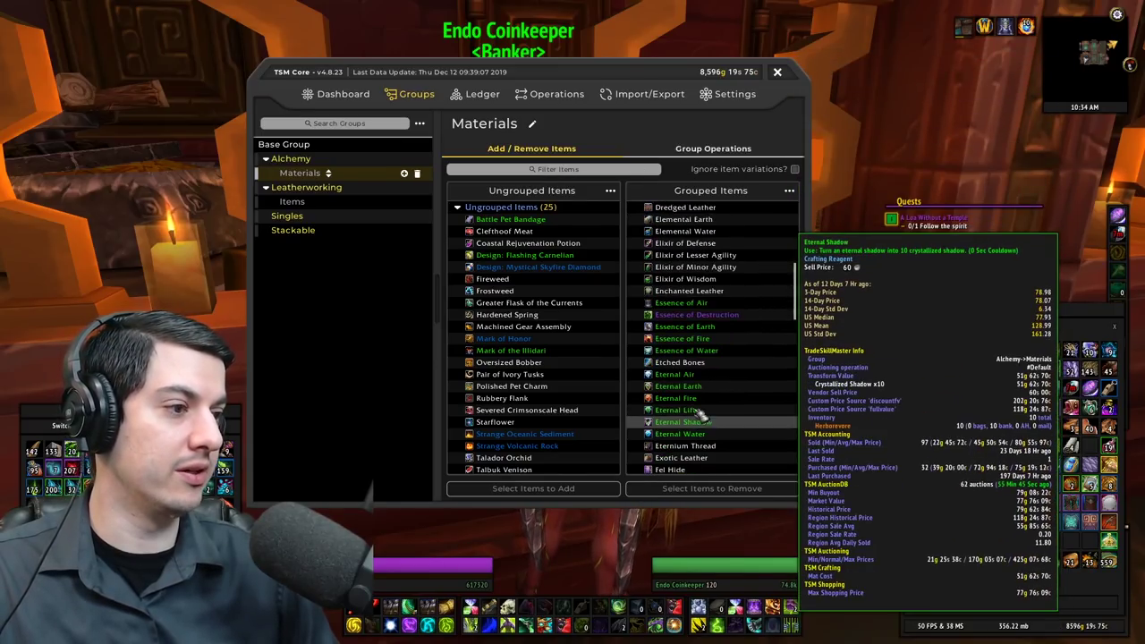
left_click(695, 255)
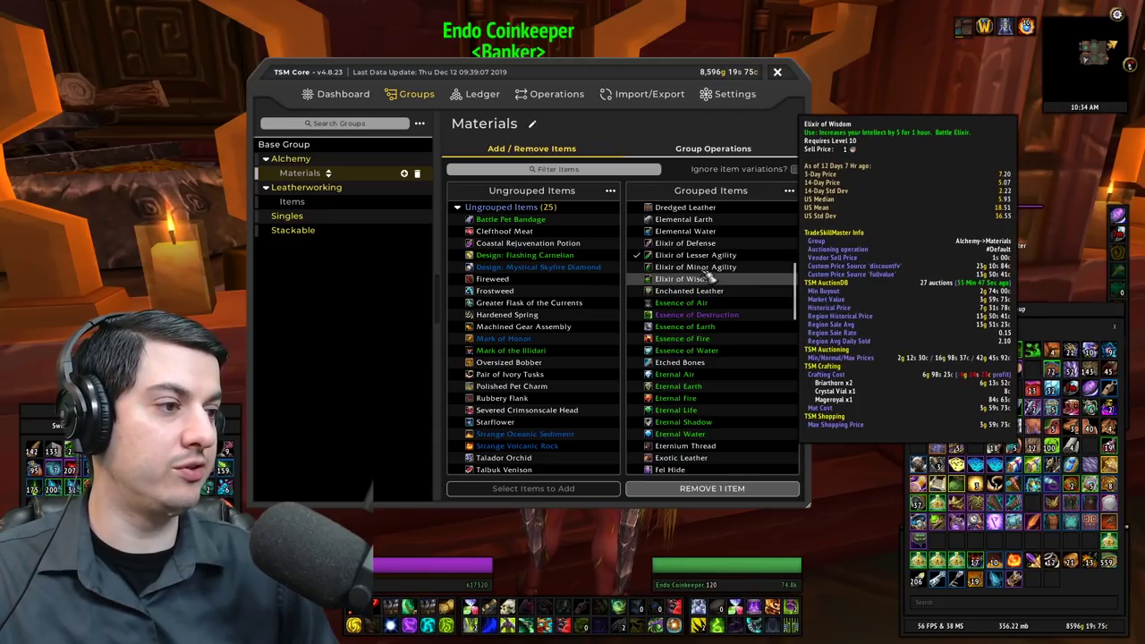
left_click(707, 269)
left_click(691, 280)
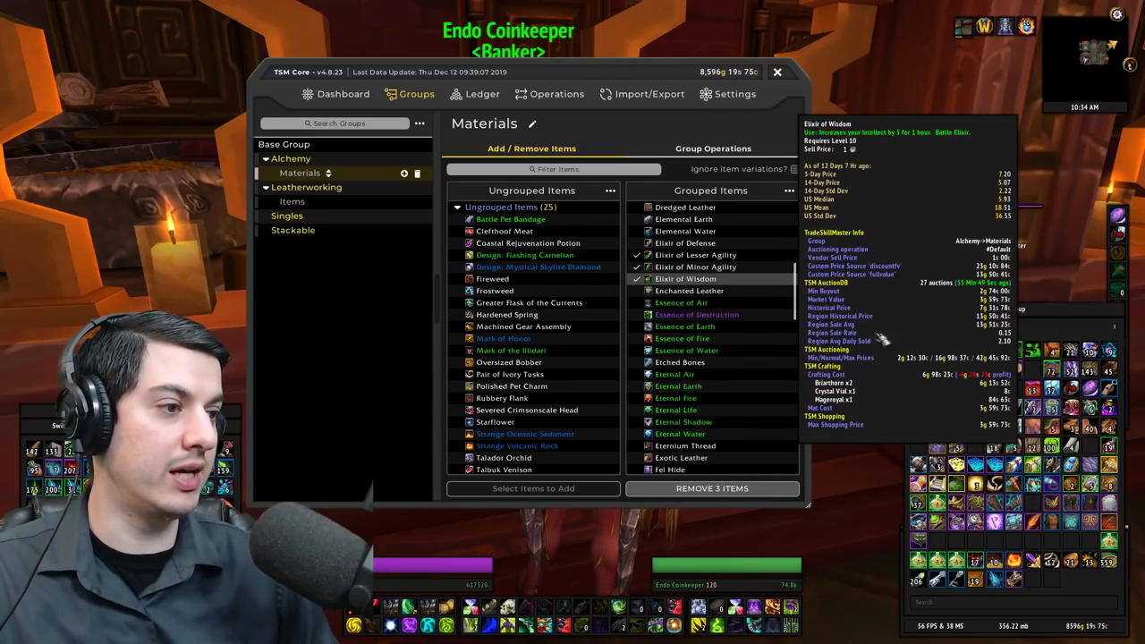
left_click(709, 492)
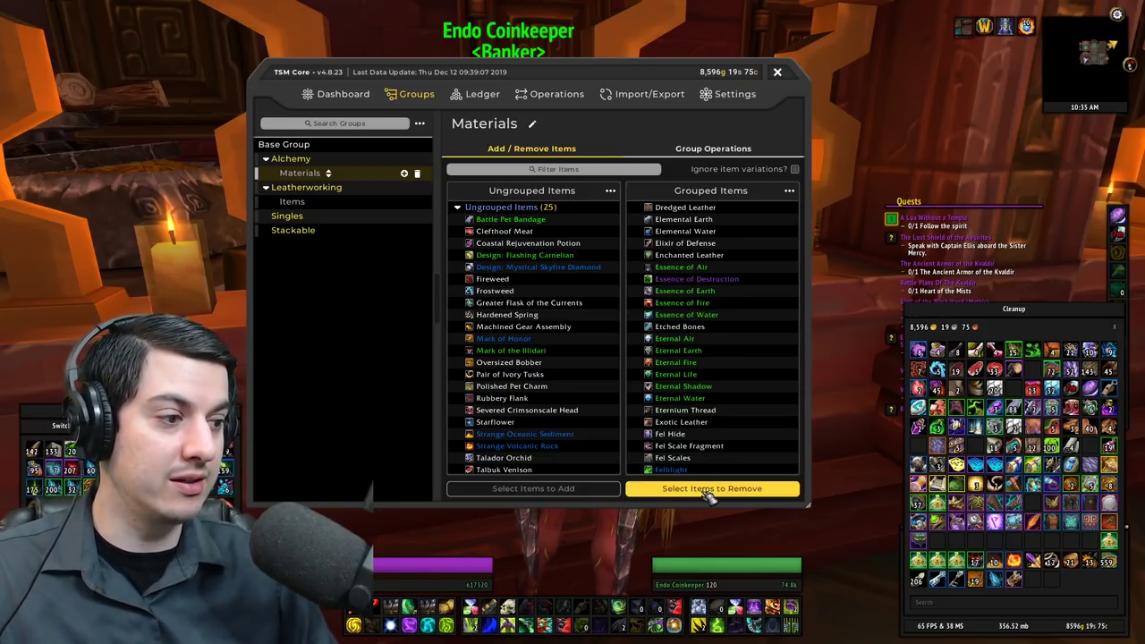
- Move the Materials subgroup back under the Leatherworking group and select the Alchemy group
left_click_drag(307, 171, 312, 190)
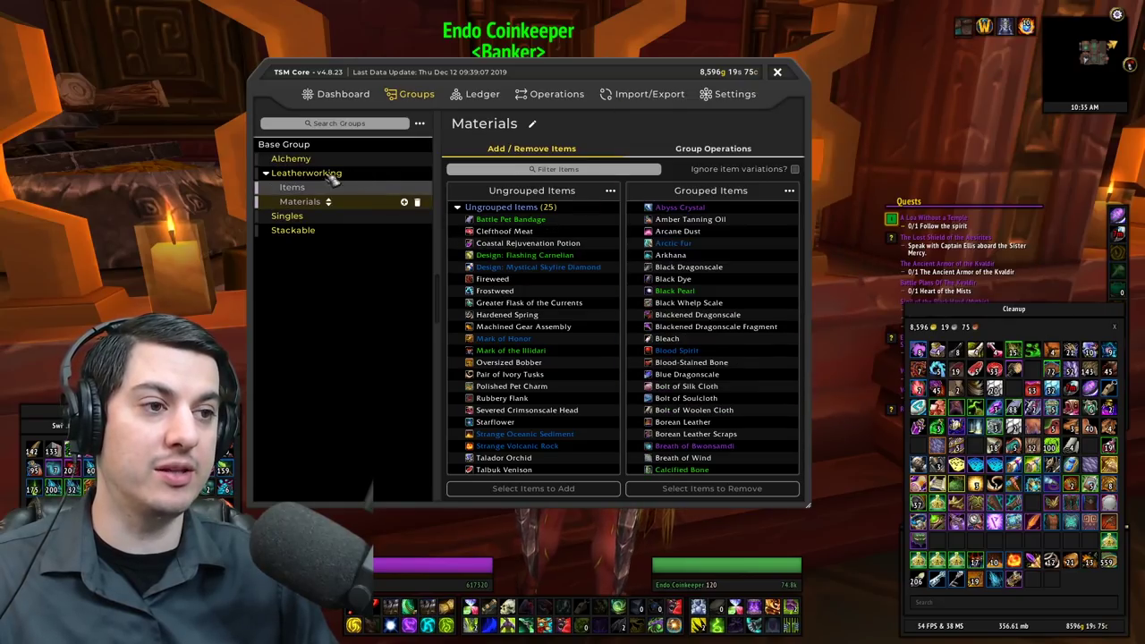
left_click(290, 158)
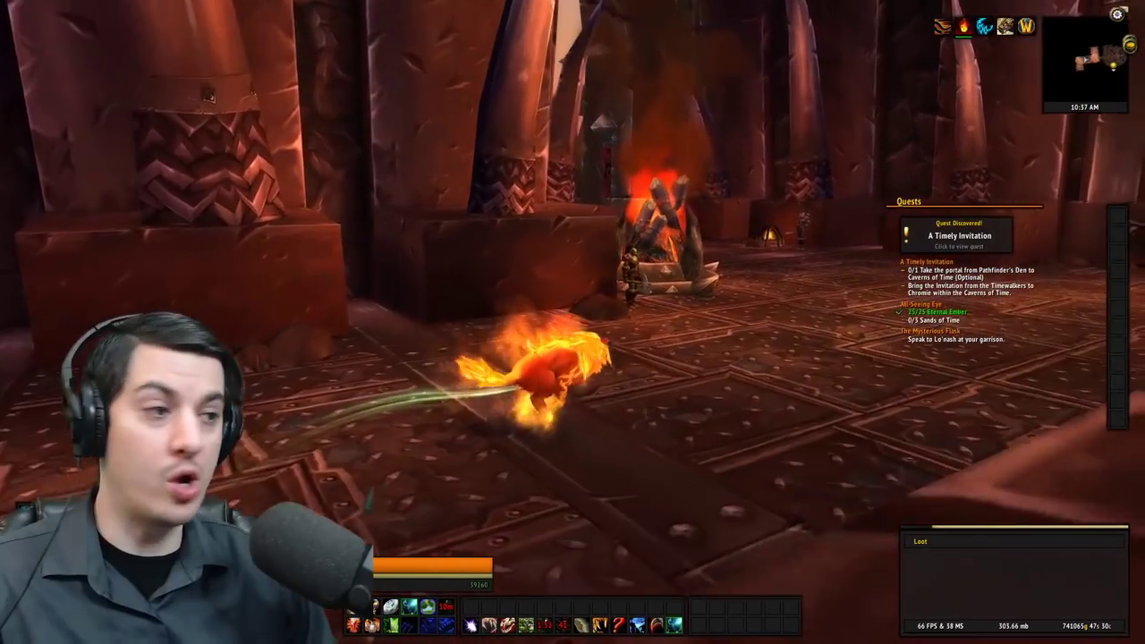
- Run the character out through the city gate into Durotar and turn off friendly nameplates
key("w")
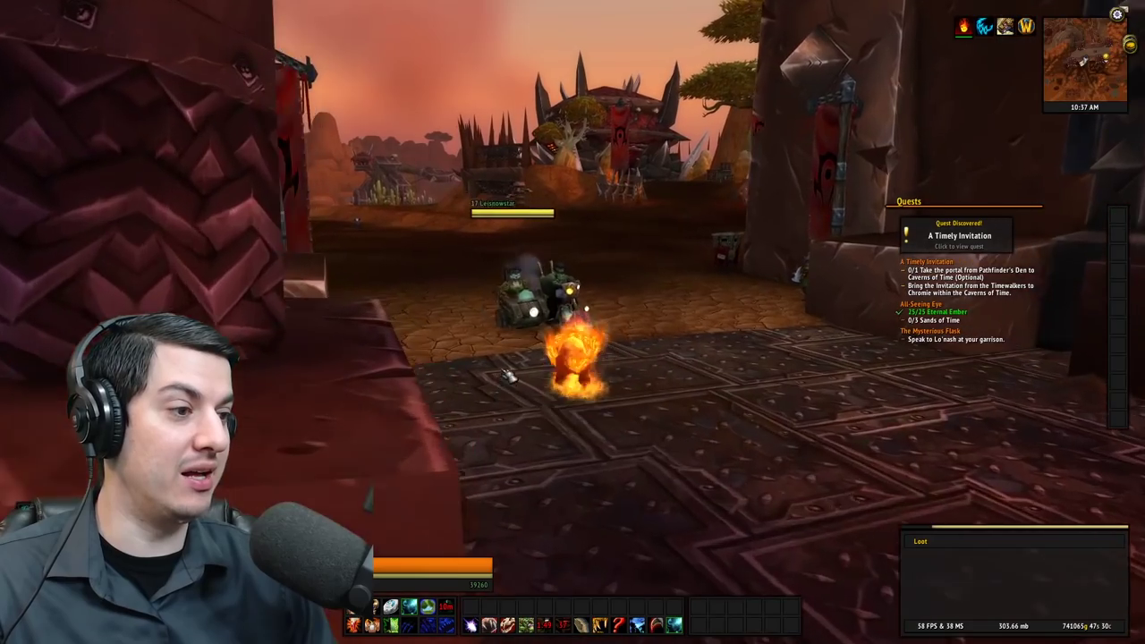
key("a")
key("shift+v")
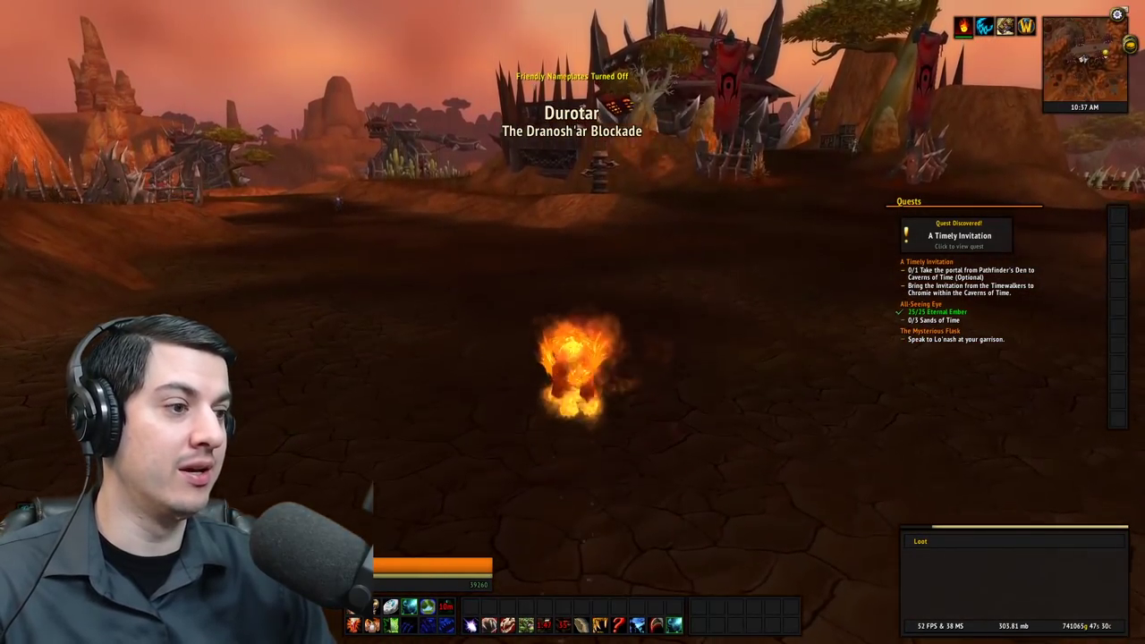
key("a")
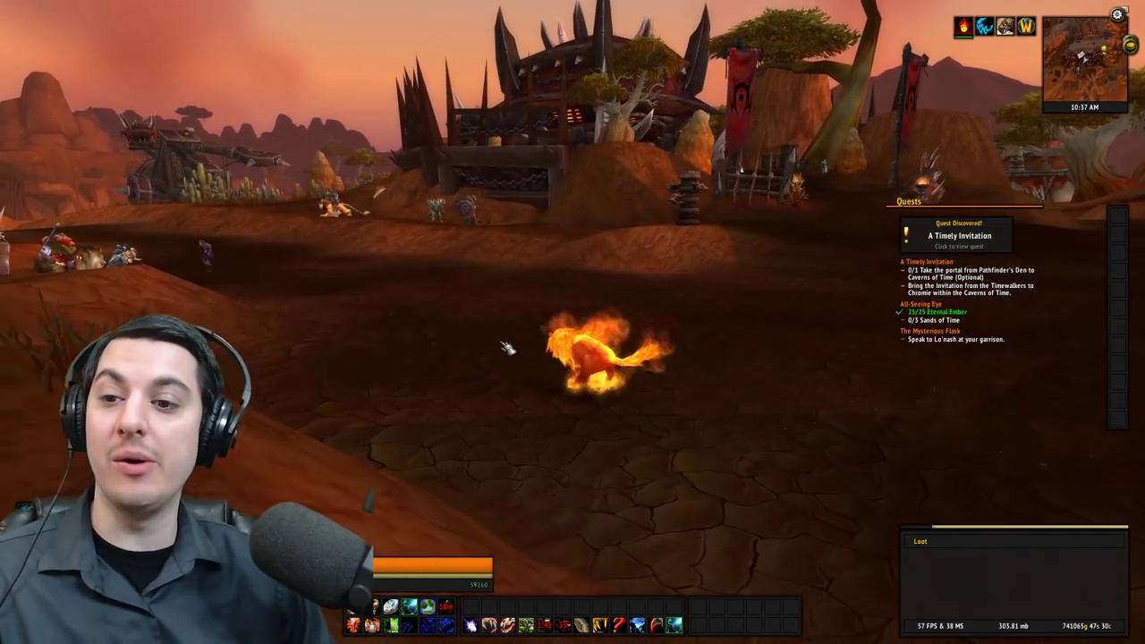
key("a")
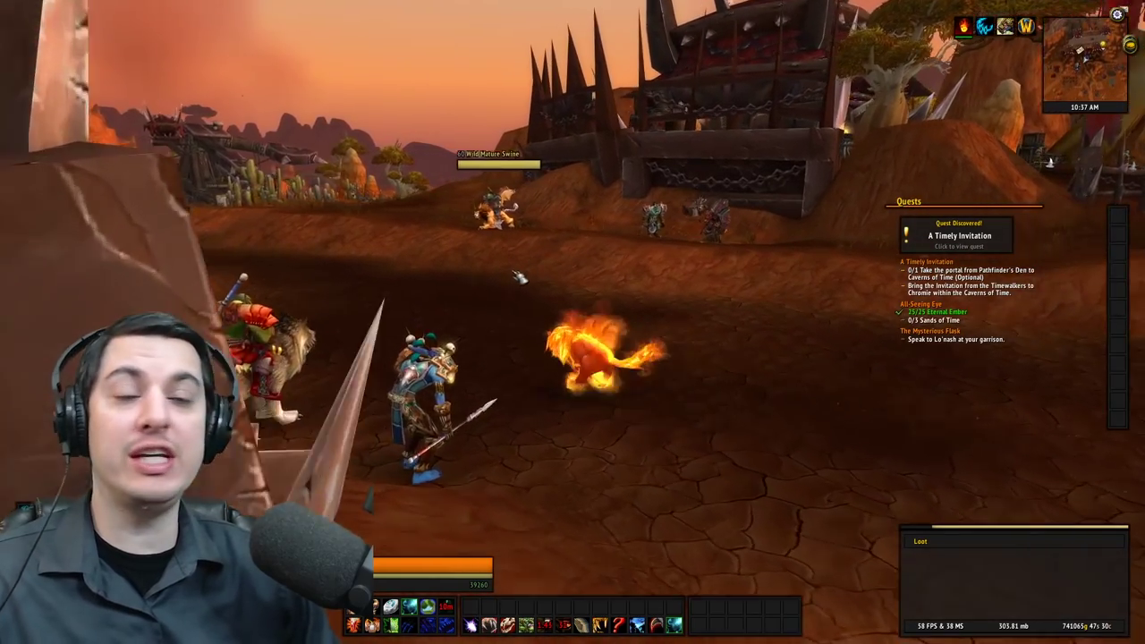
key("a")
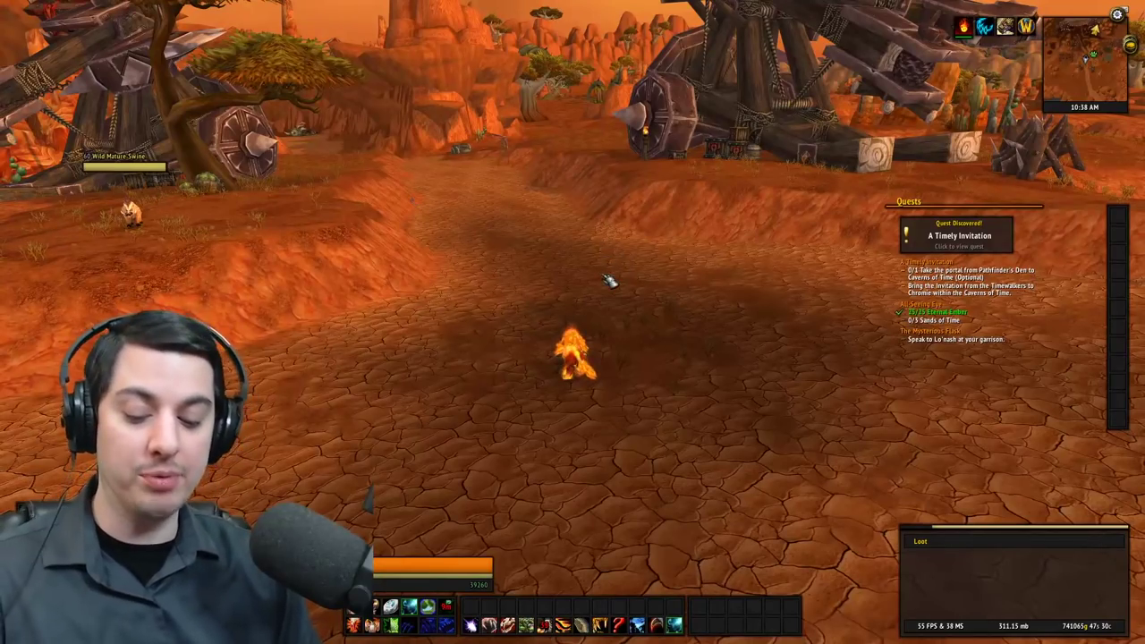
key("d")
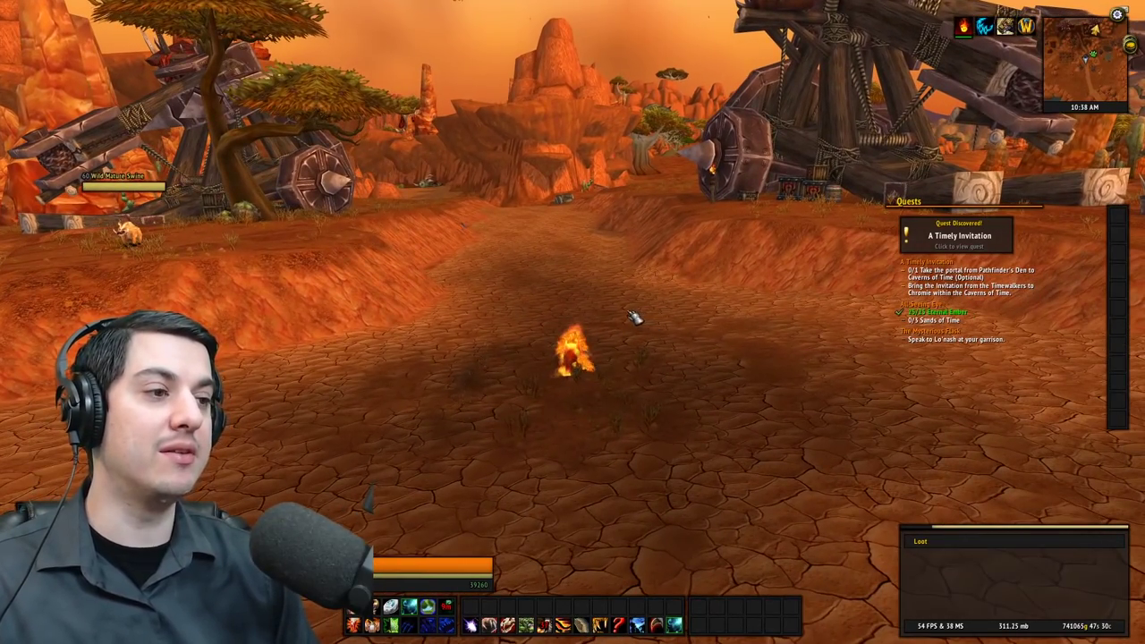
key("a")
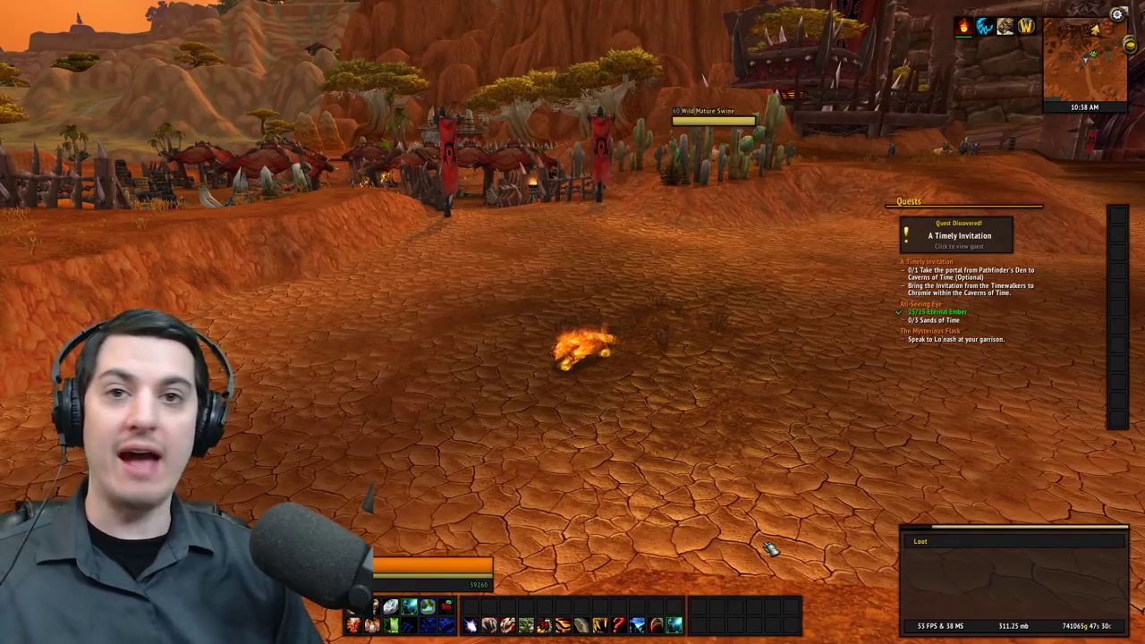
scroll(593, 477, "up", 2)
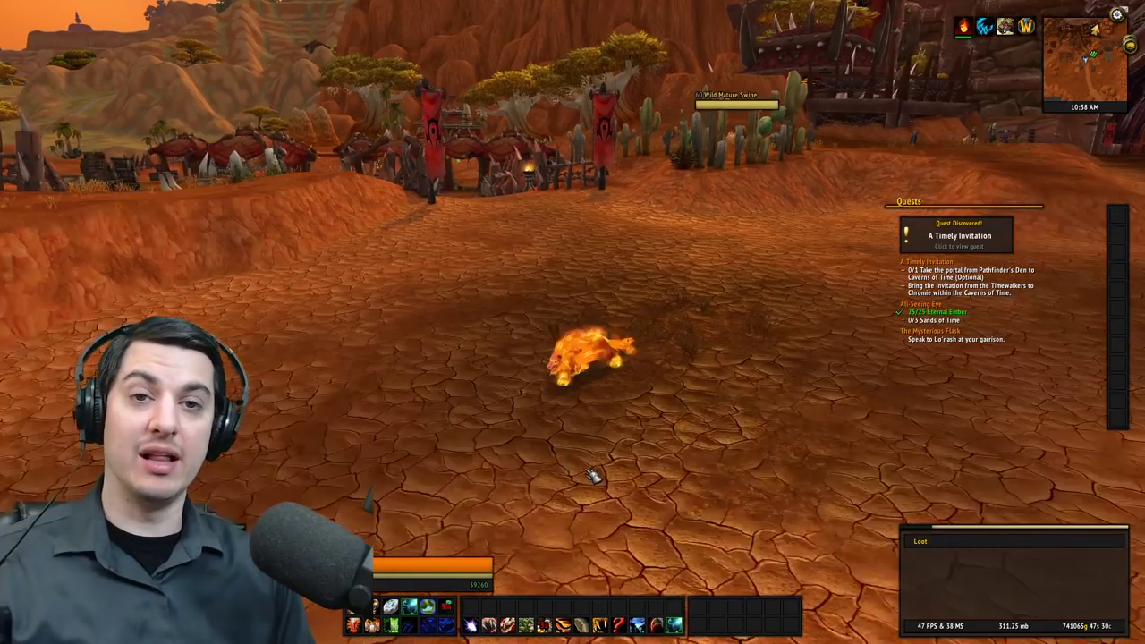
scroll(593, 477, "up", 2)
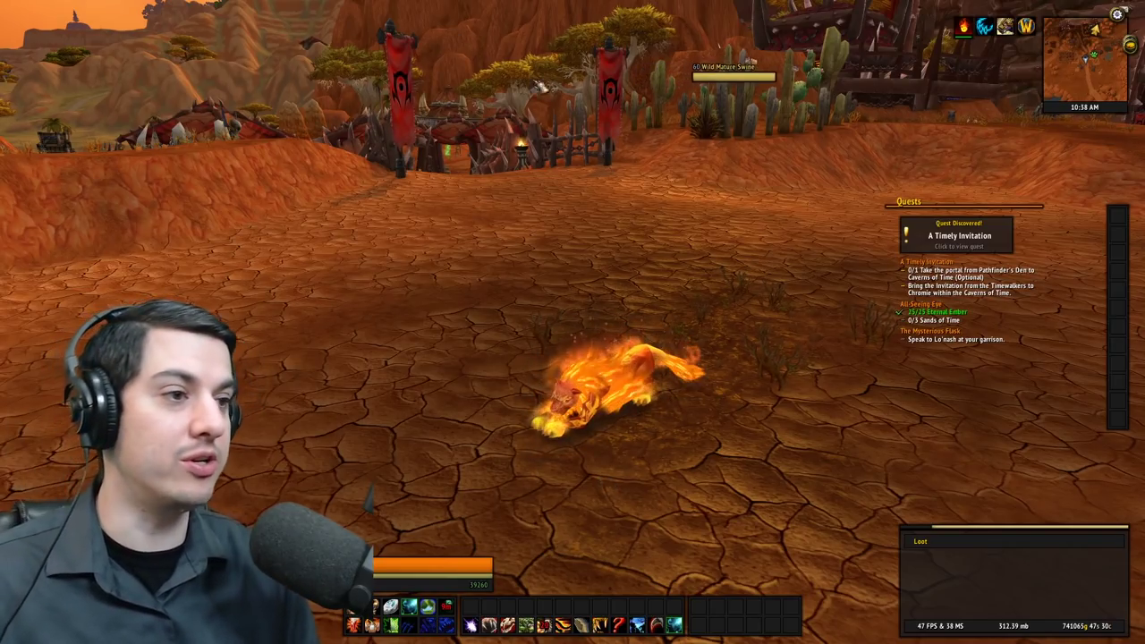
- Open the TSM groups and create a new group named Transmog under the Base Group
key("t")
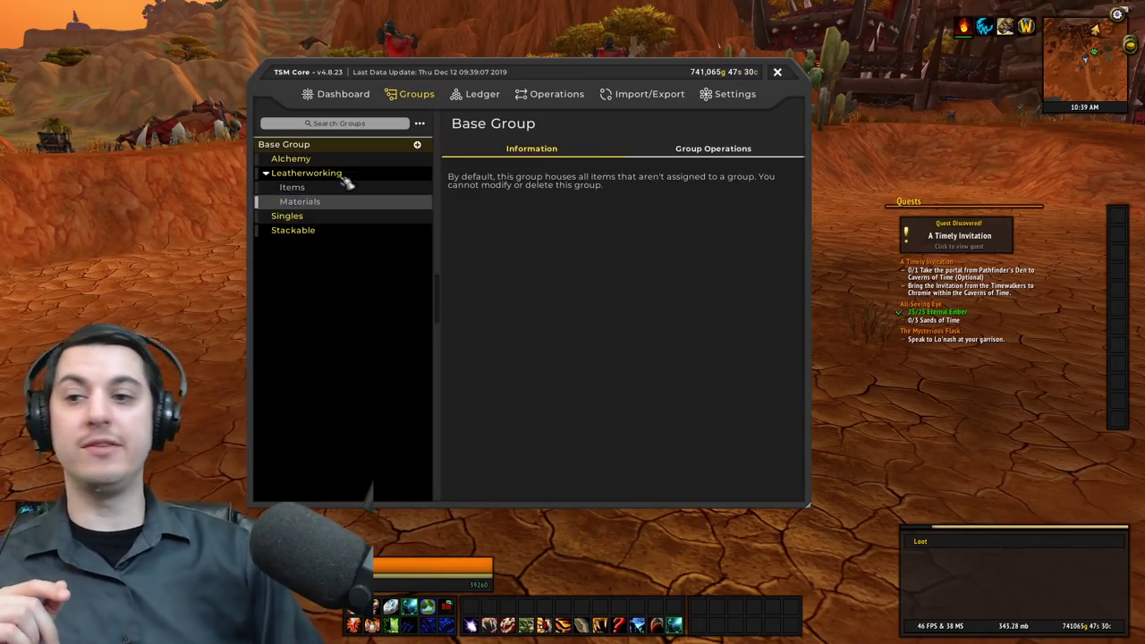
left_click(417, 145)
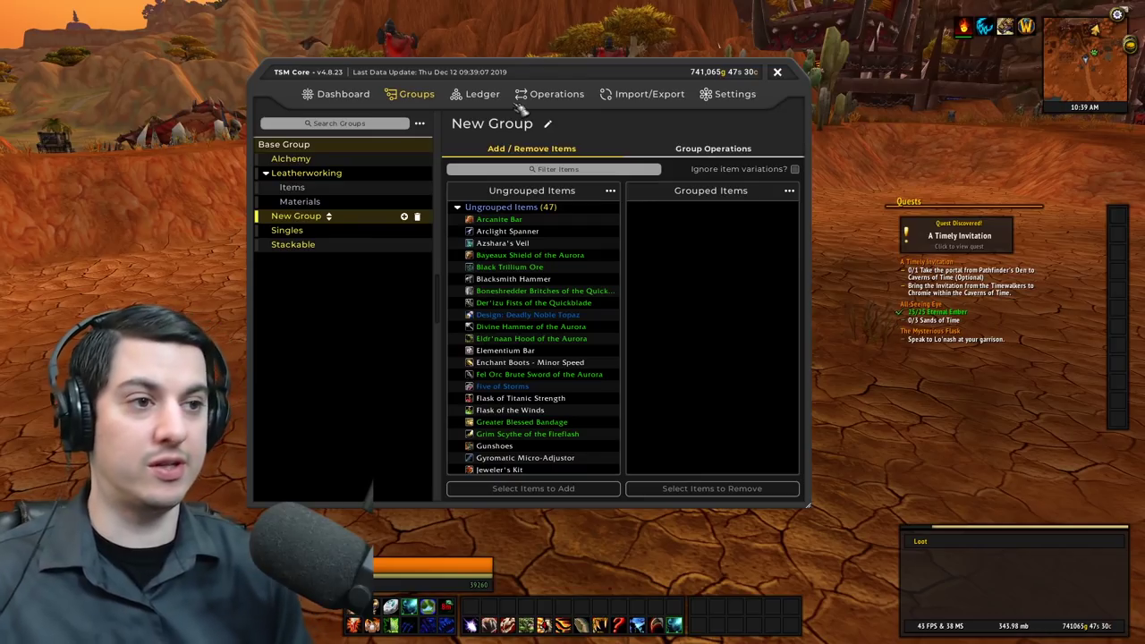
left_click(547, 124)
type("Tran")
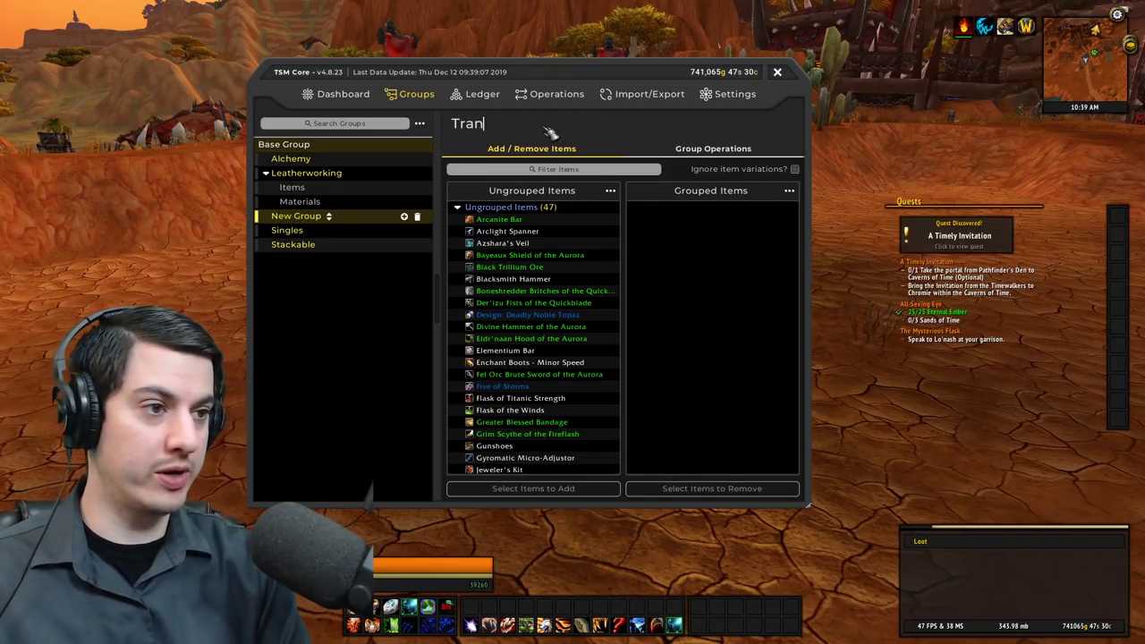
type("smog")
key("Return")
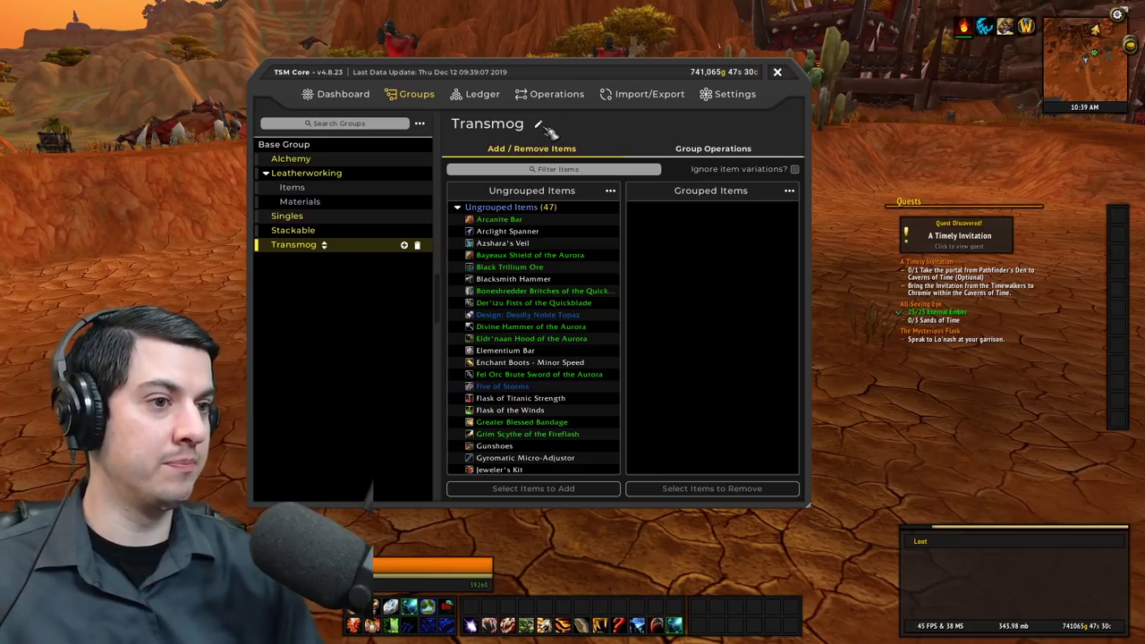
- Add a subgroup named Plate under the Transmog group
left_click(405, 246)
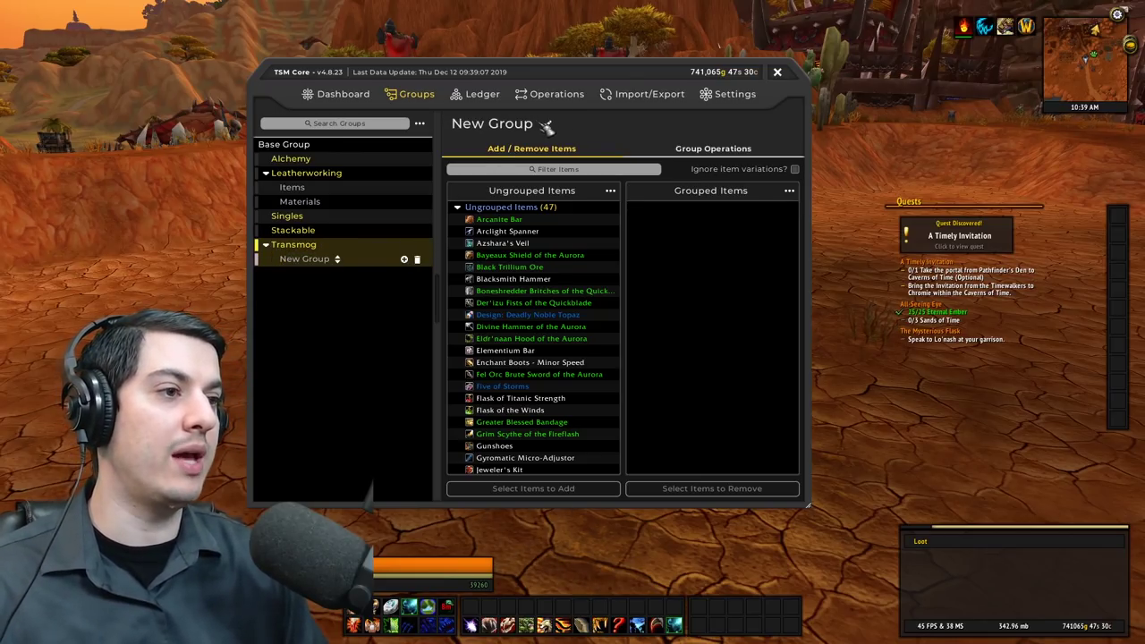
left_click(546, 124)
key("End")
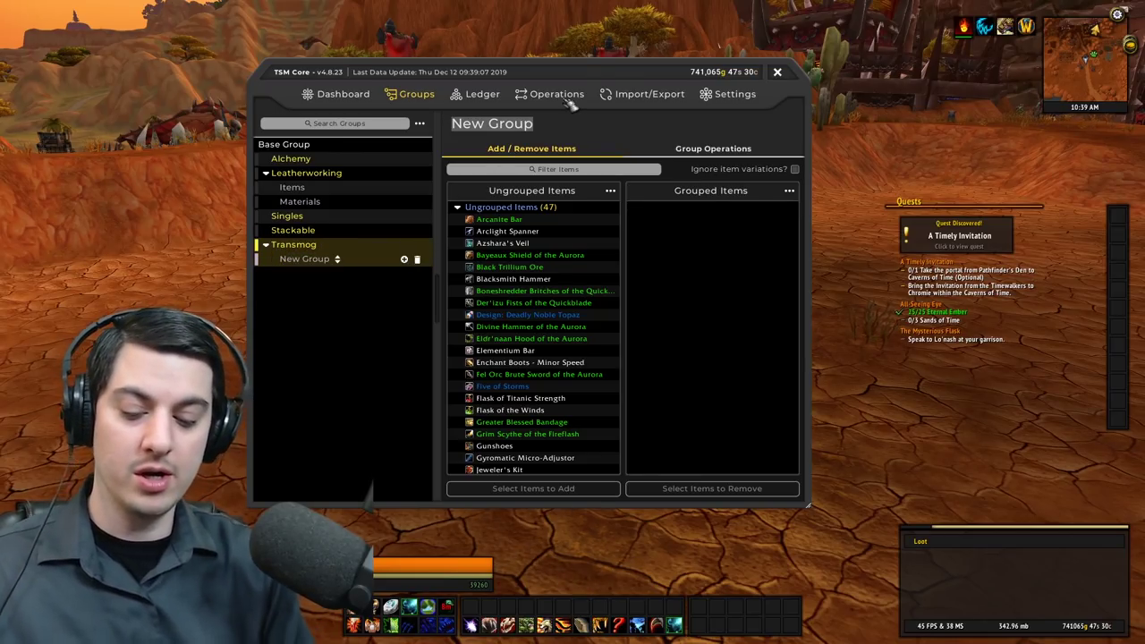
type("Plate")
key("Return")
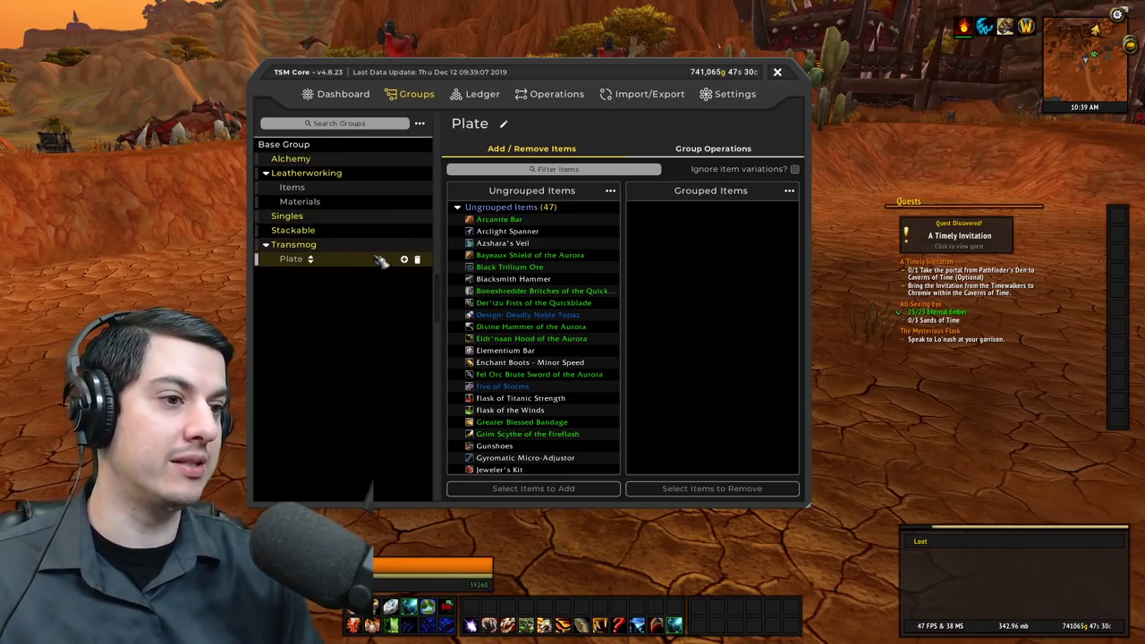
- Add a subgroup named Mail under the Transmog group
left_click(408, 249)
left_click(404, 246)
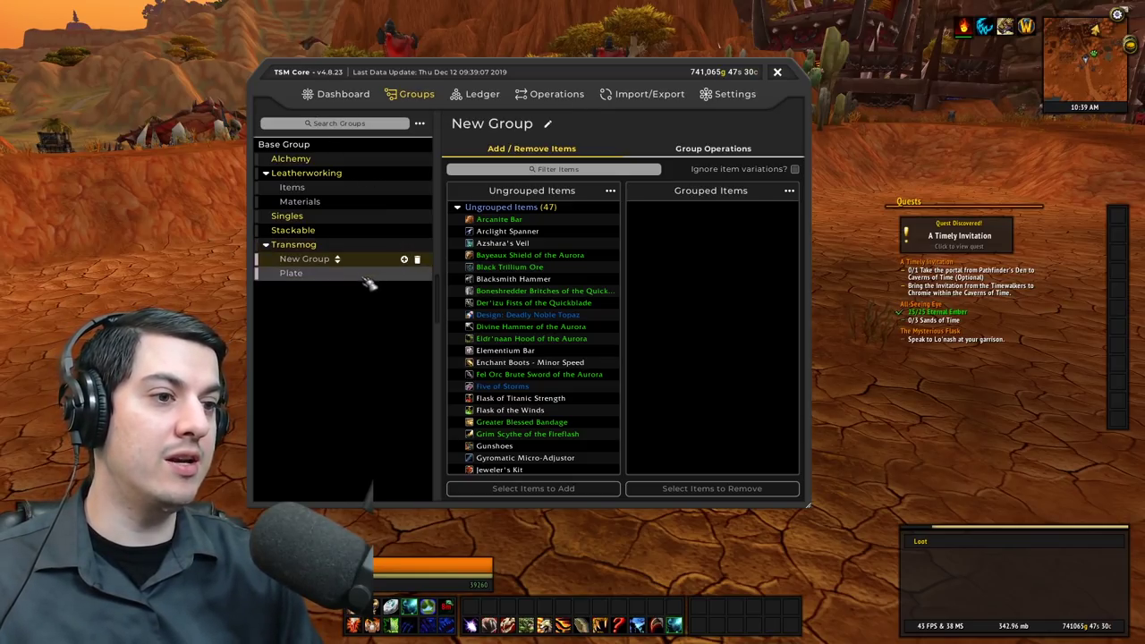
left_click(553, 124)
type("Mail")
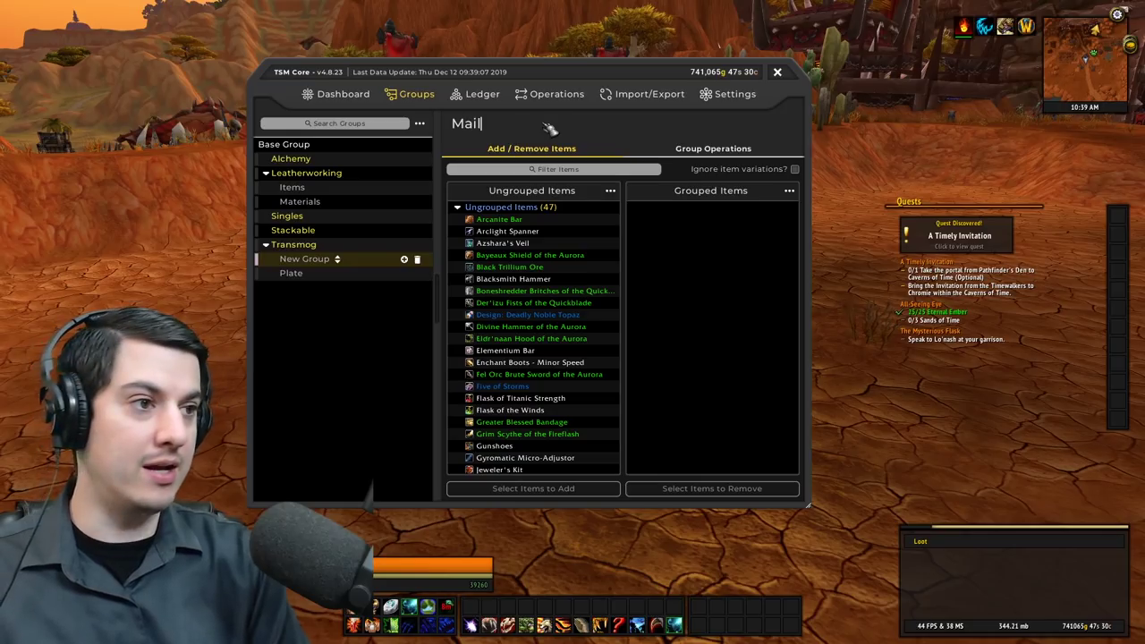
key("Return")
- Add a subgroup named Leather under the Transmog group
left_click(408, 230)
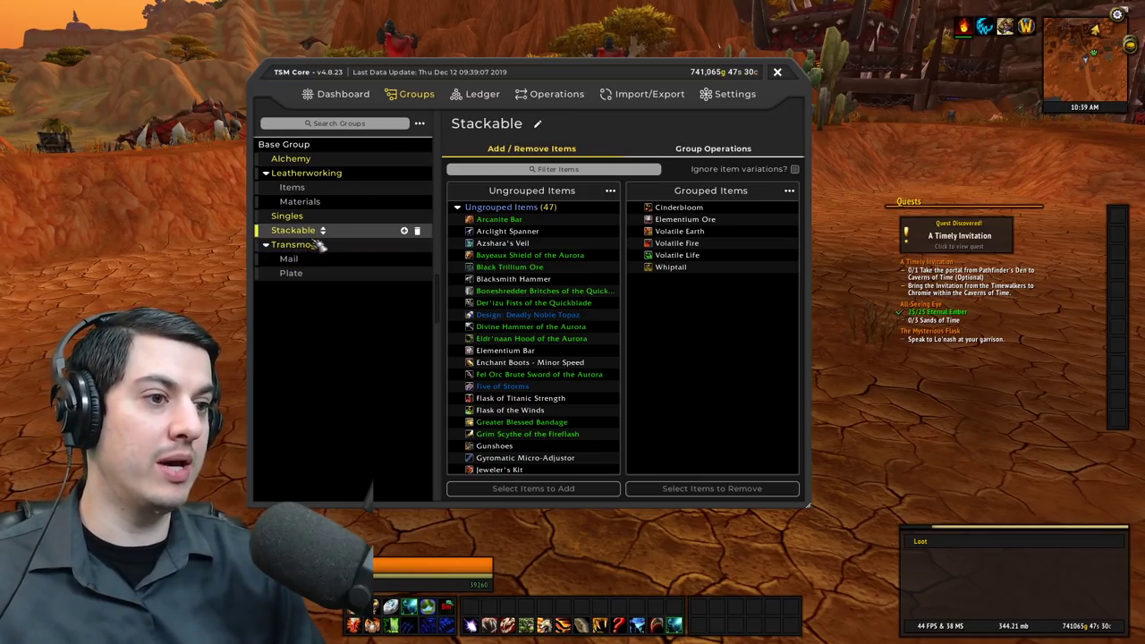
left_click(410, 245)
left_click(406, 246)
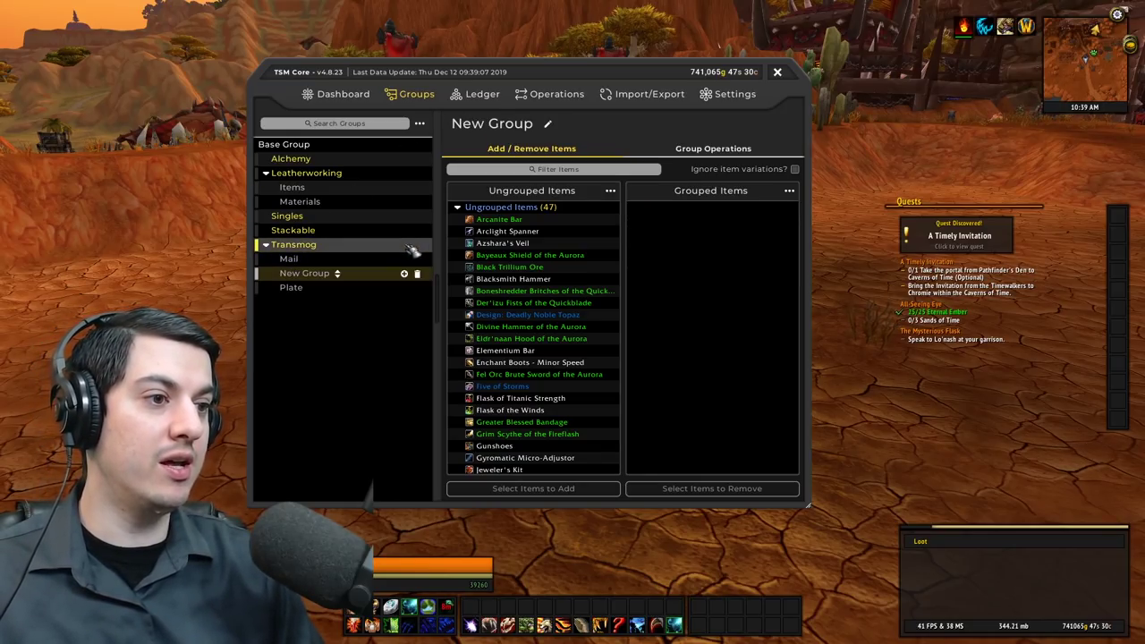
left_click(553, 125)
type("Leather")
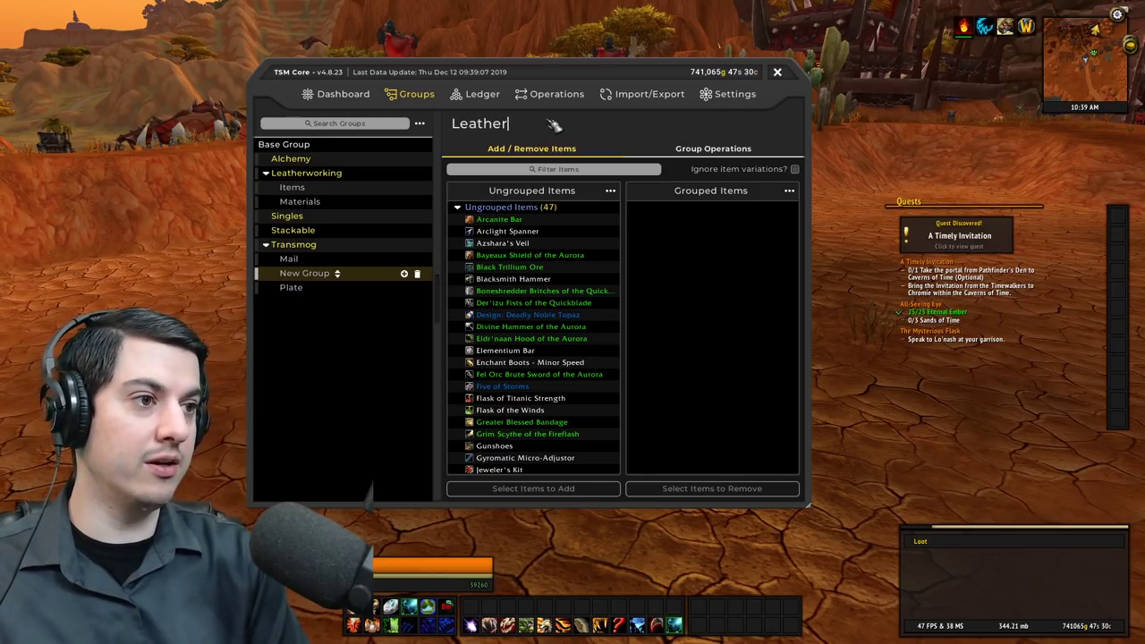
key("Return")
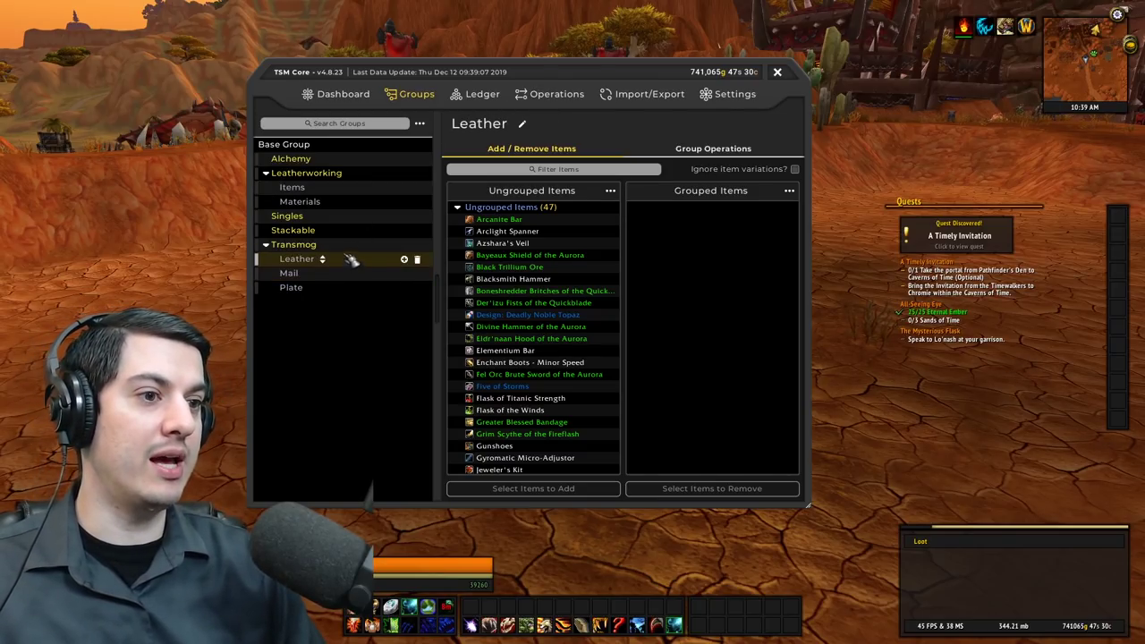
- Add a subgroup named Cloth under the Transmog group
left_click(409, 244)
left_click(539, 124)
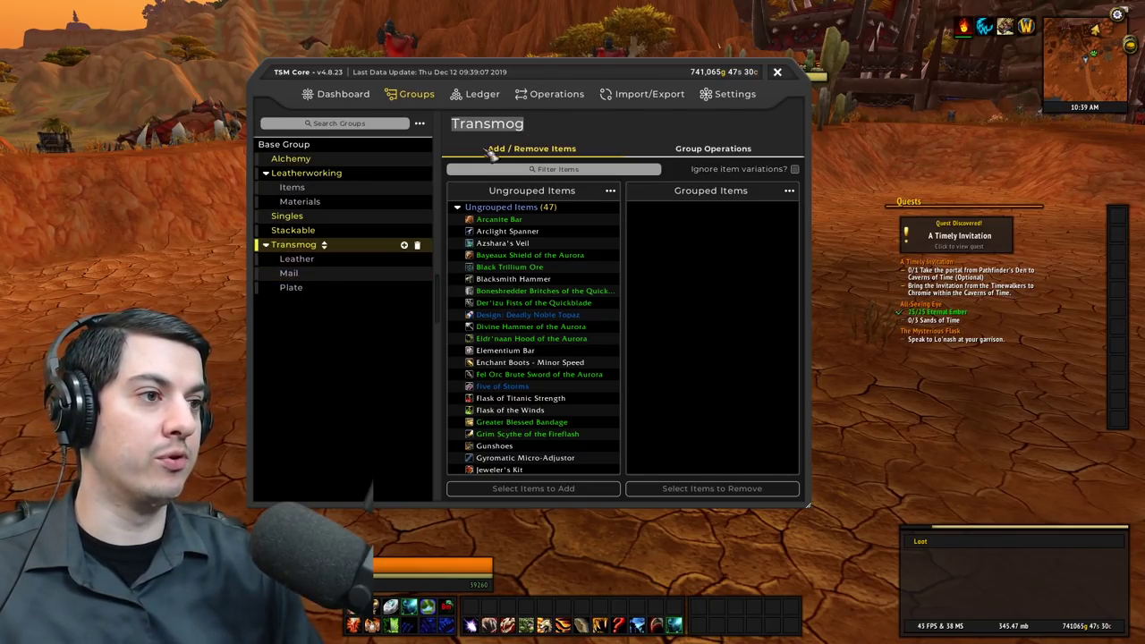
left_click(405, 245)
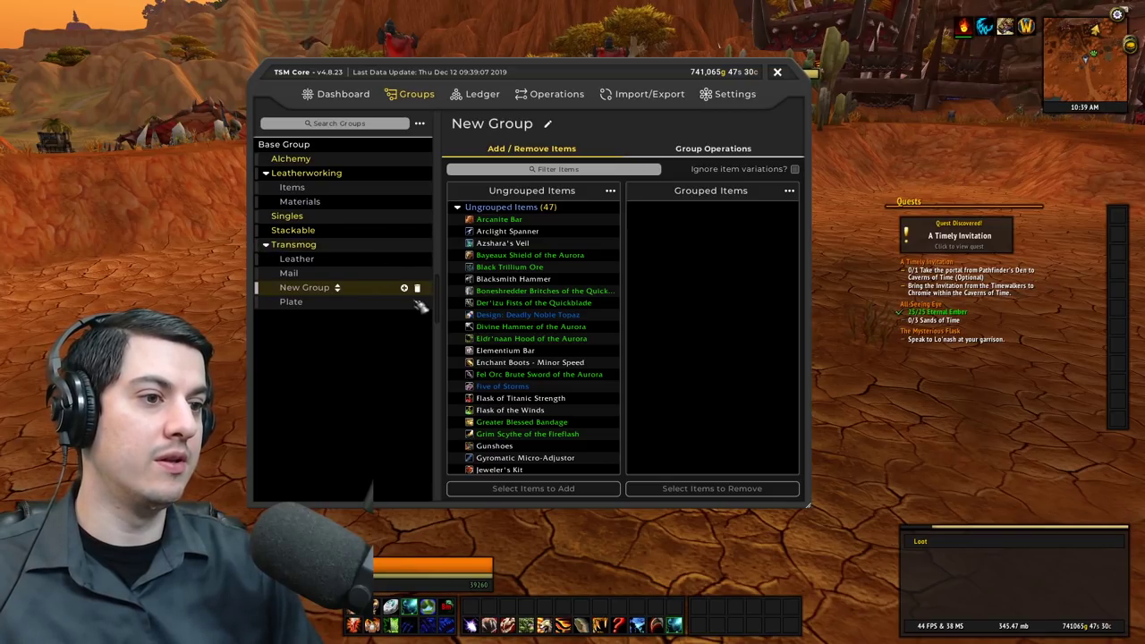
left_click(549, 124)
type("Cloth")
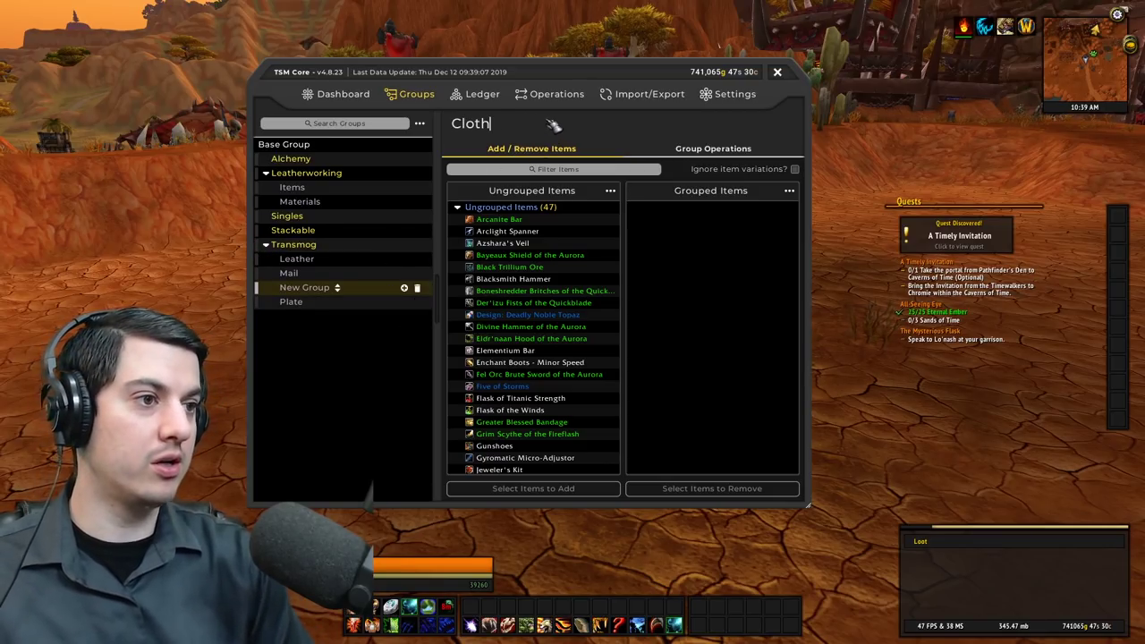
key("Return")
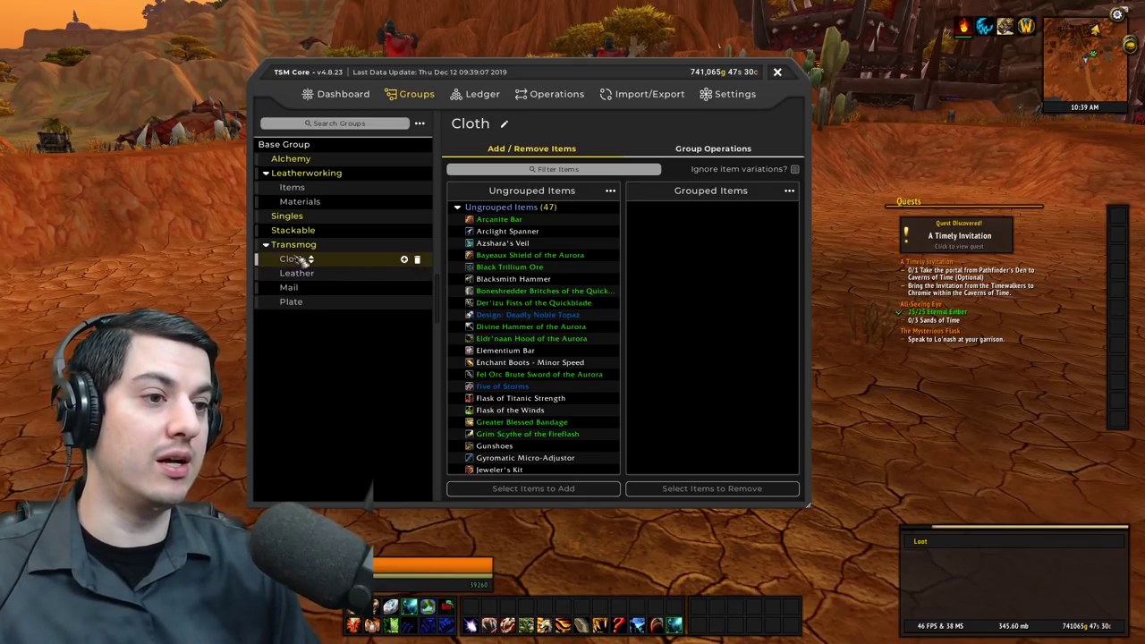
- Rename the Cloth and Leather subgroups of Transmog as 1. Cloth and 2. Leather
left_click(506, 125)
type("1.")
key("Return")
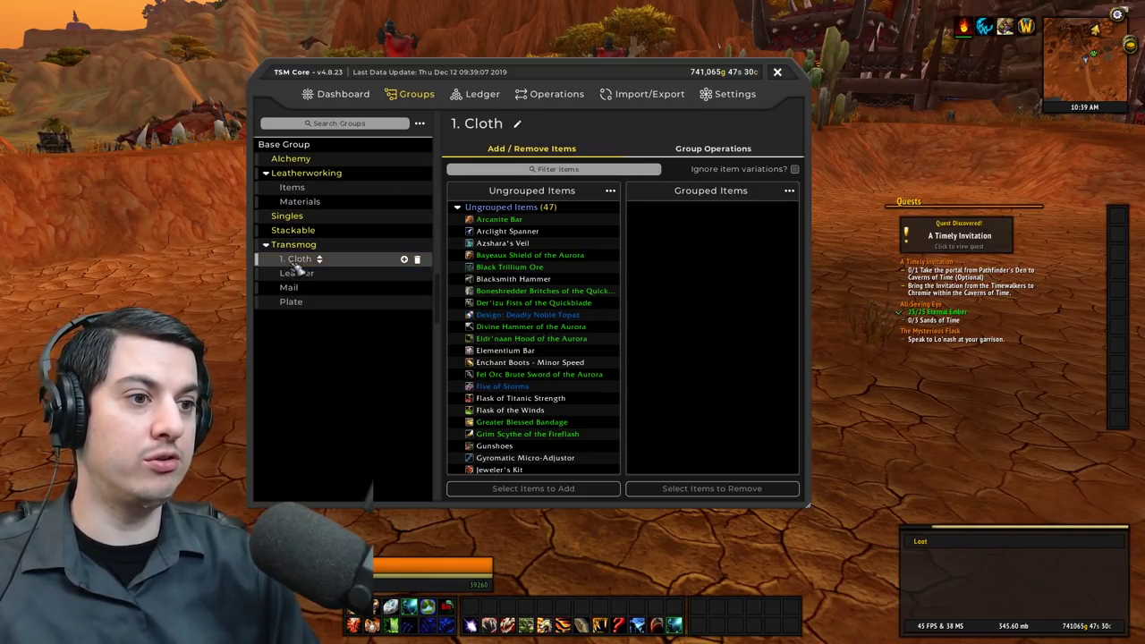
left_click(297, 274)
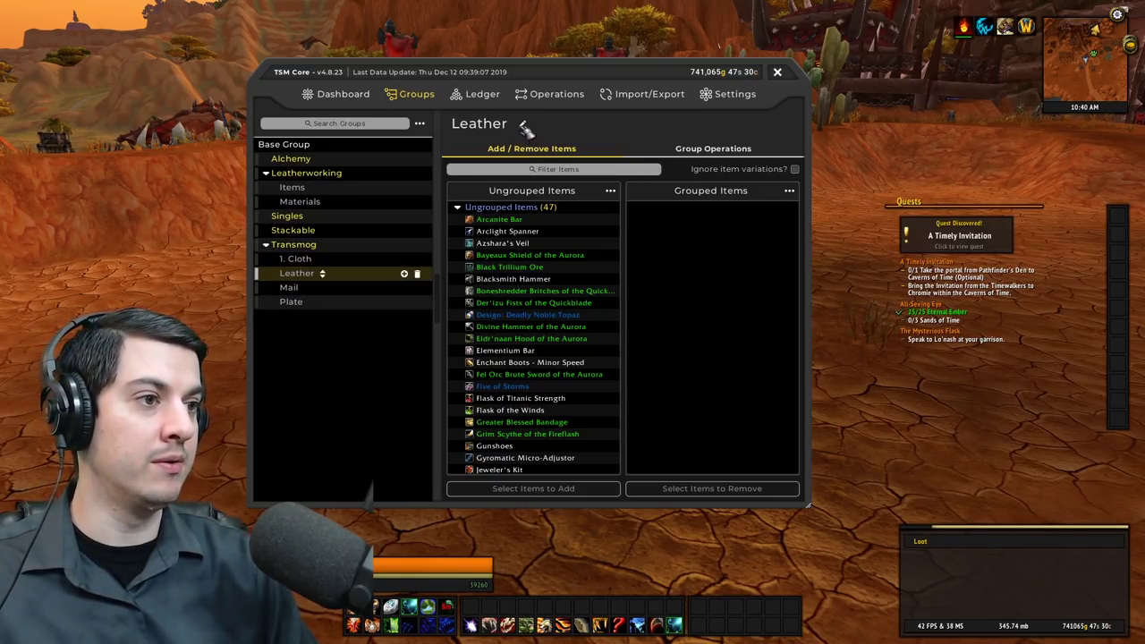
left_click(526, 127)
type("2.")
key("Return")
- Rename the Mail and Plate subgroups of Transmog as 3. Mail and 4. Plate
left_click(329, 288)
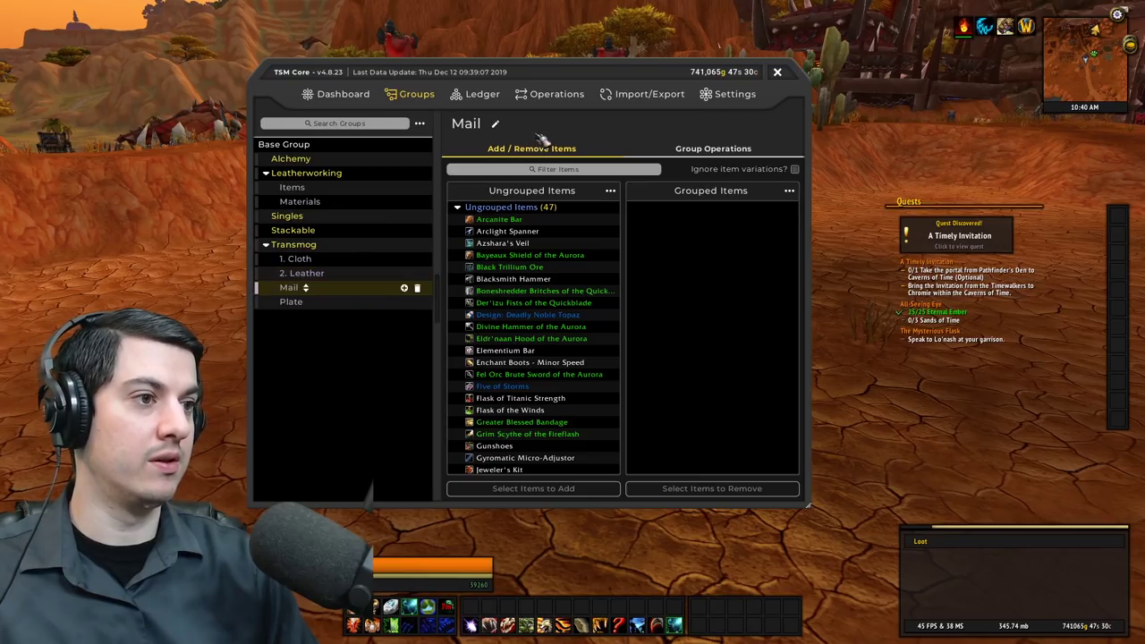
left_click(496, 125)
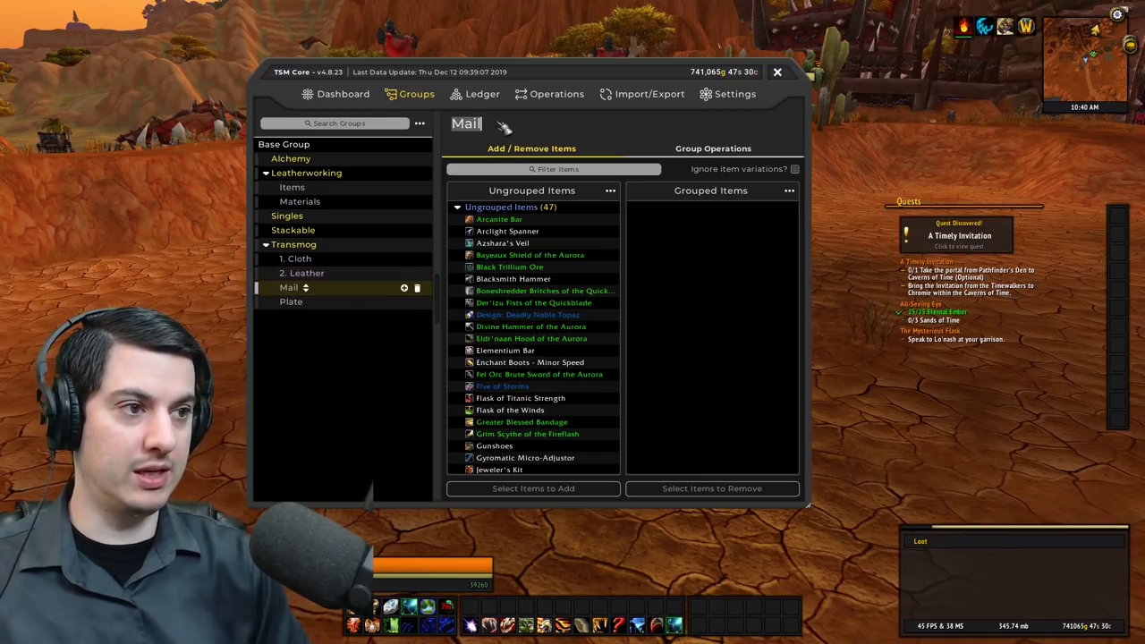
key("Left")
type("3.")
key("Return")
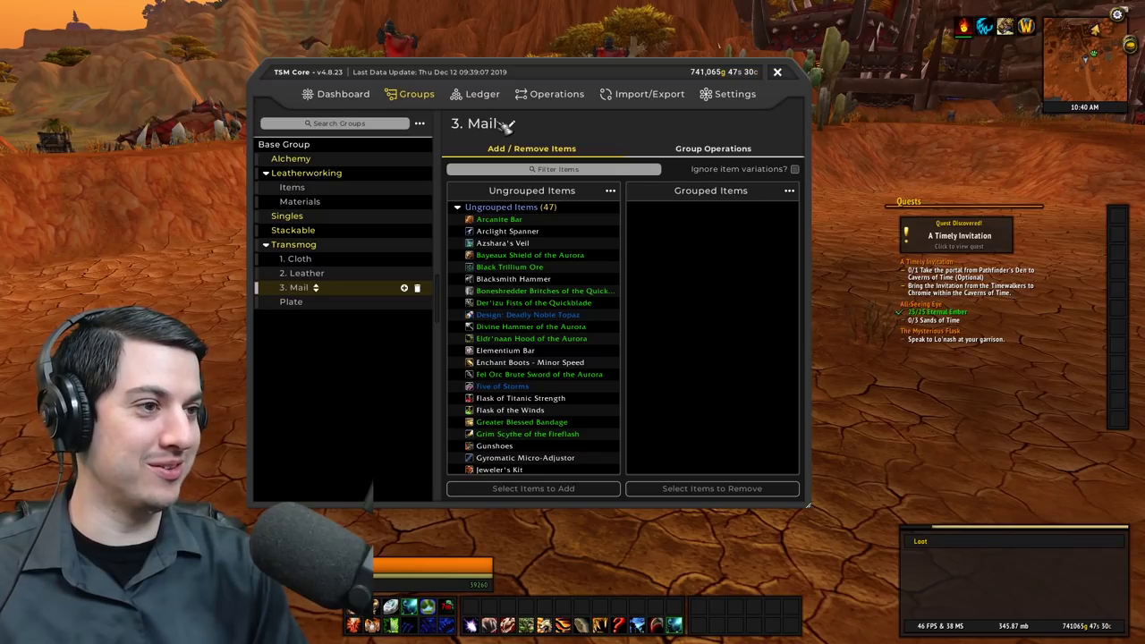
left_click(296, 303)
left_click(511, 124)
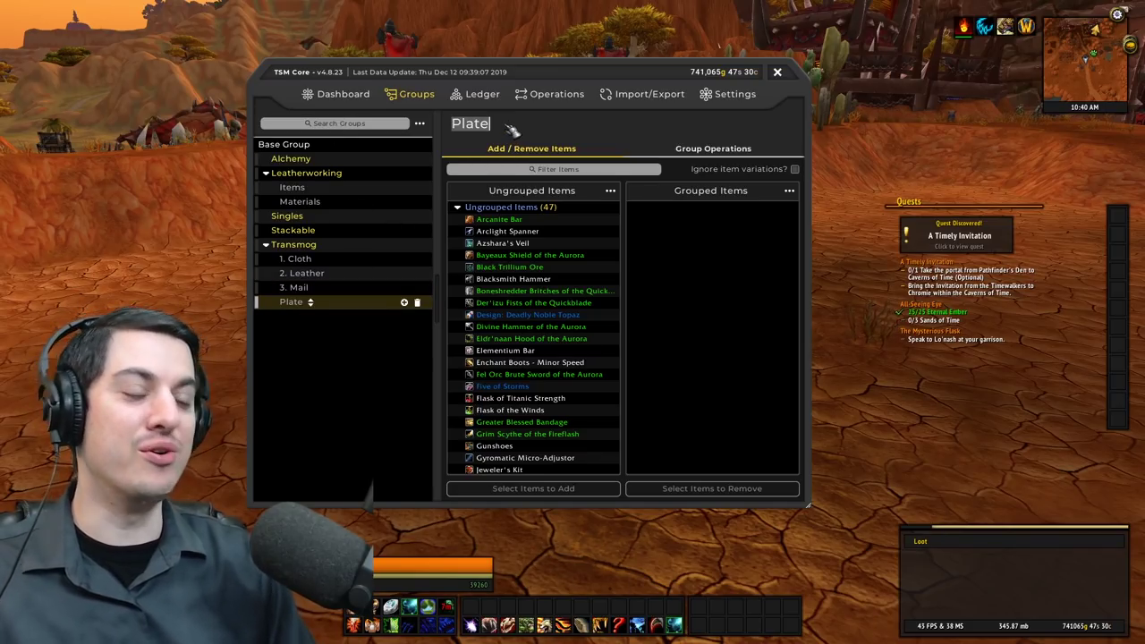
type("4")
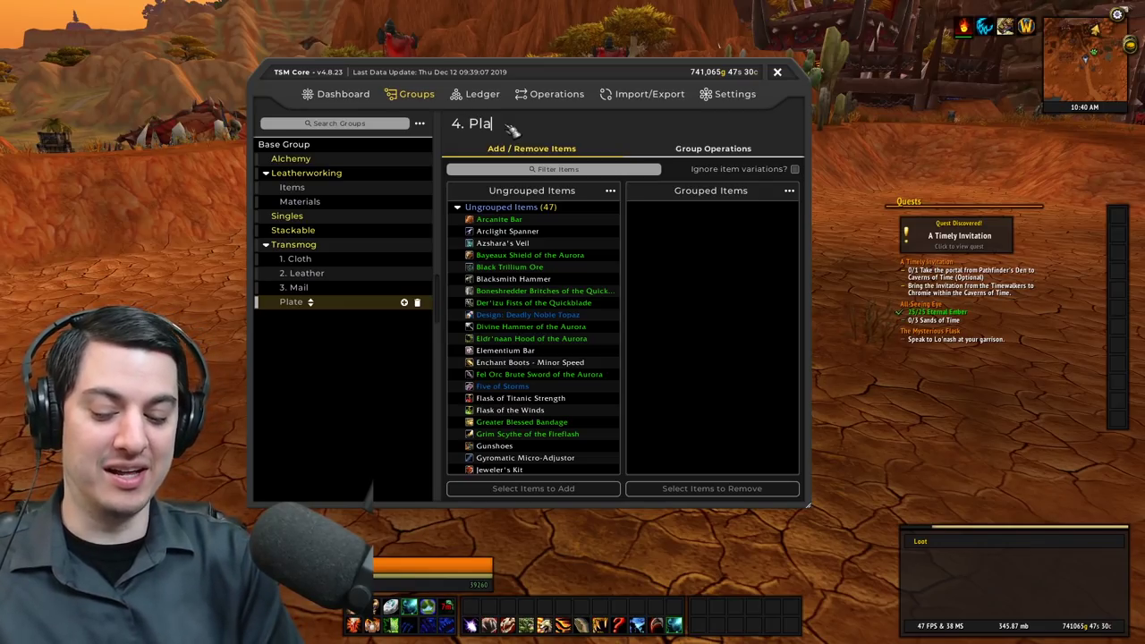
type(". Plate")
key("Return")
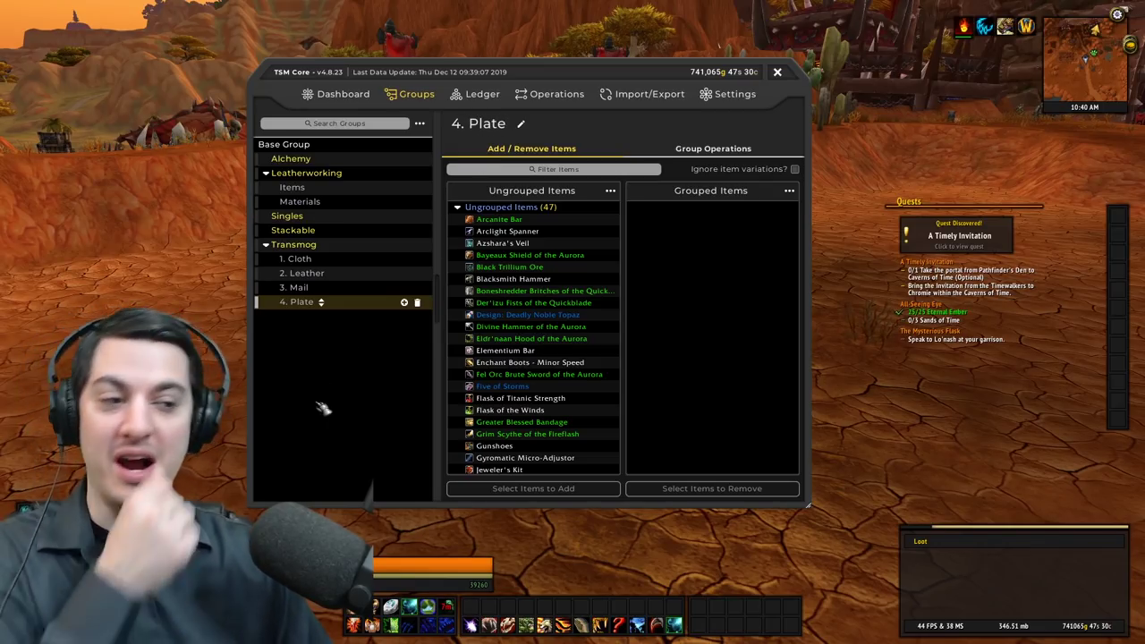
- Add subgroups named Vanilla and BC+ under the 4. Plate group
left_click(403, 303)
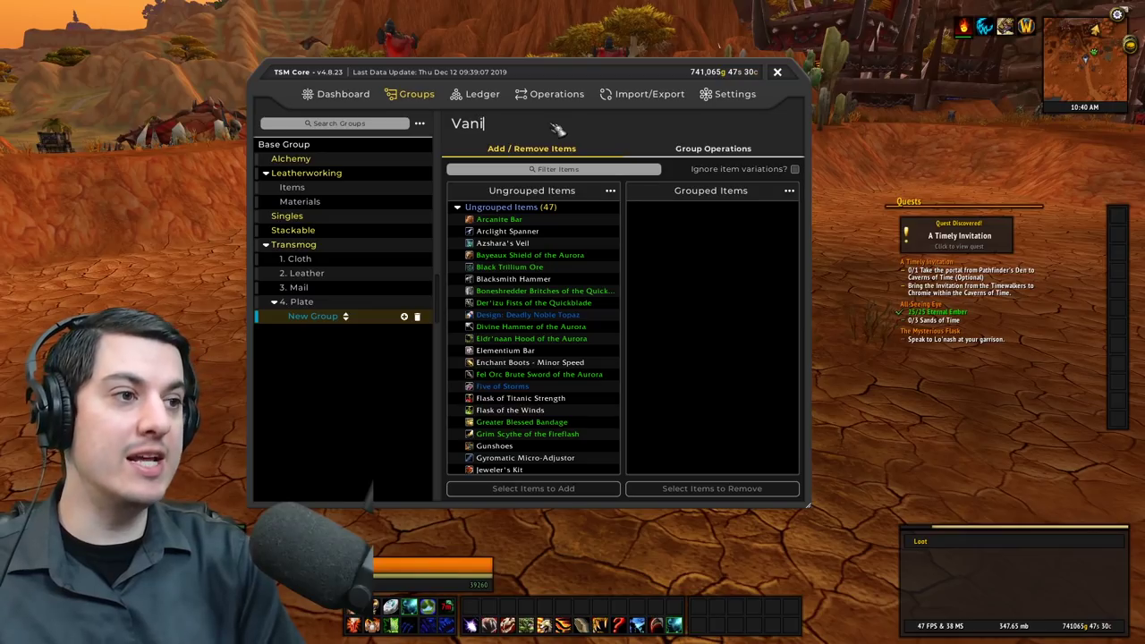
type("Vanilla")
key("Return")
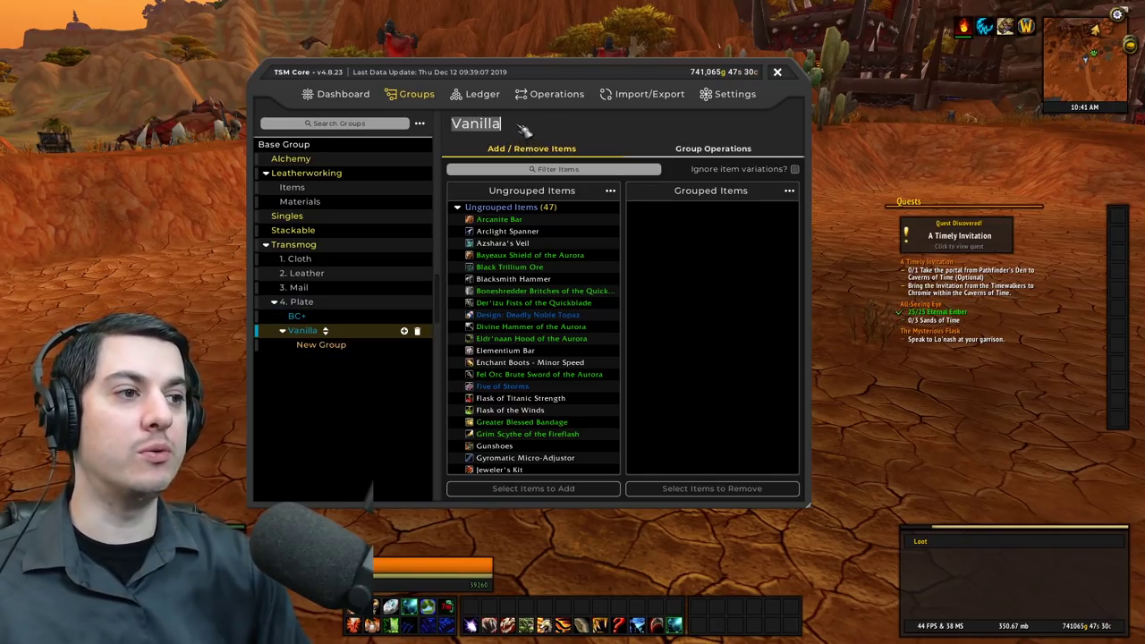
- Rename the Vanilla and BC+ subgroups of 4. Plate as 1. Vanilla and 2. BC+
key("Home")
type("1")
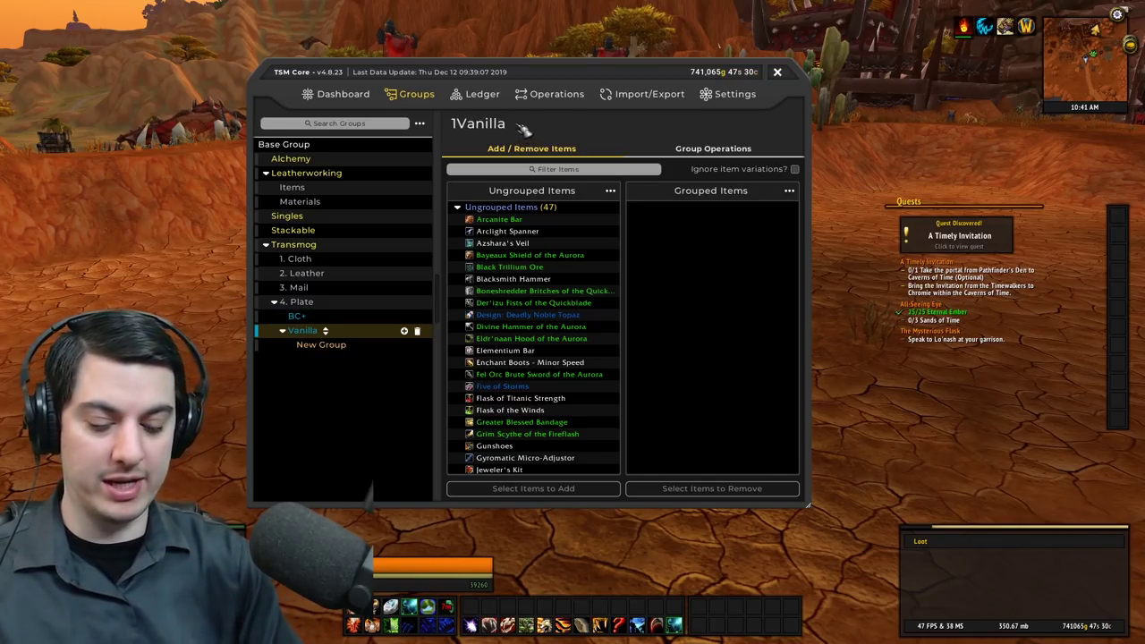
type(".")
key("Return")
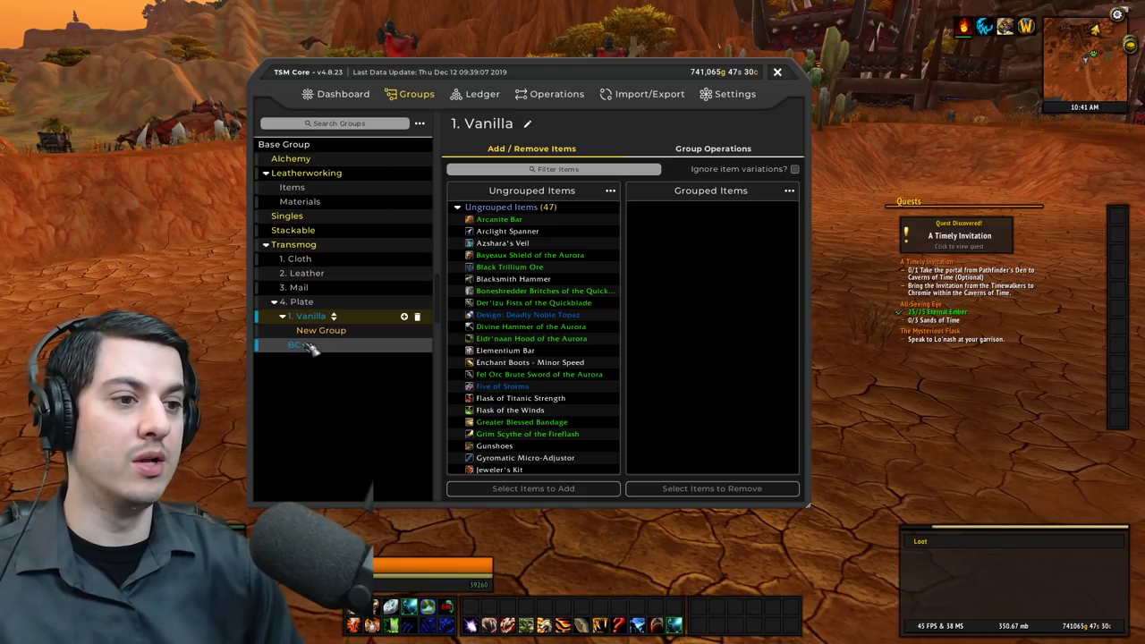
left_click(307, 348)
left_click(500, 124)
key("Home")
type("2.")
key("Return")
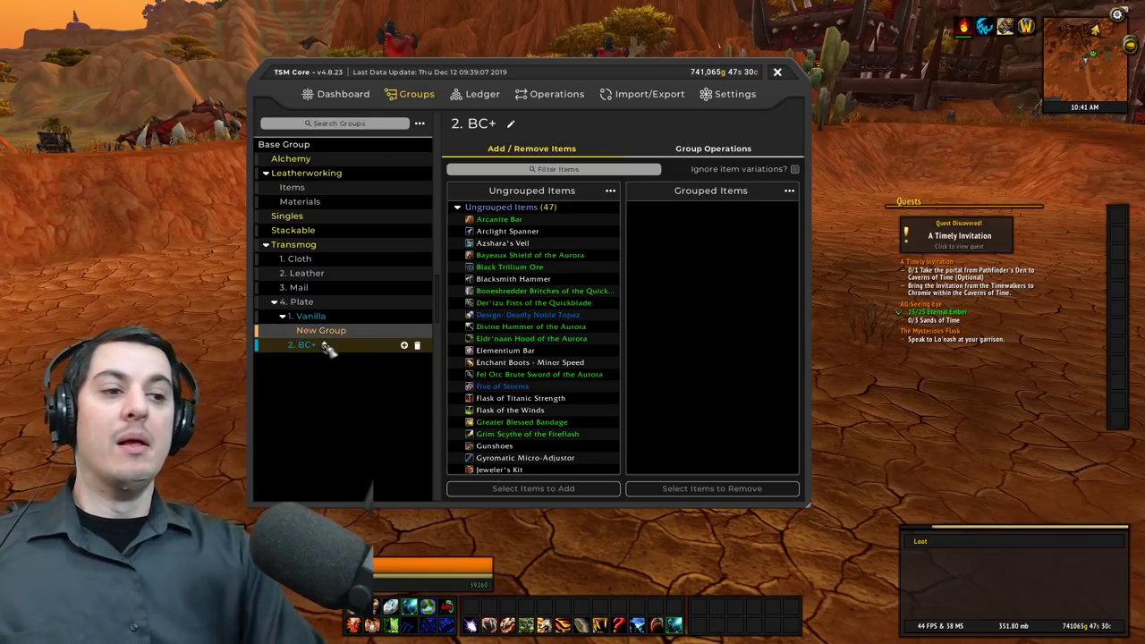
left_click(312, 316)
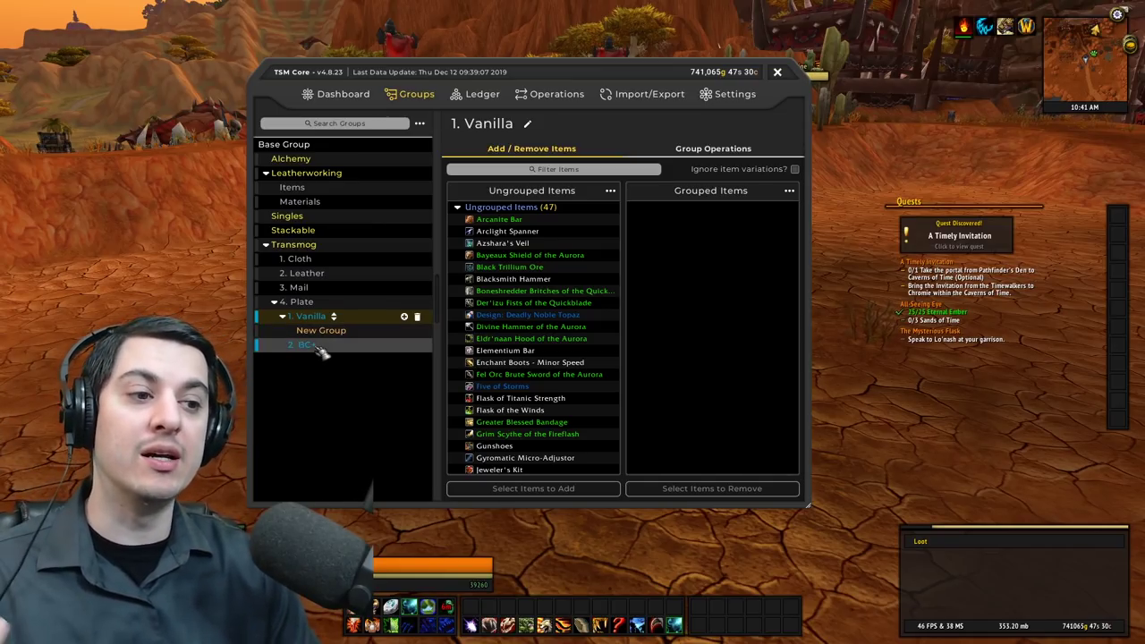
left_click(323, 346)
left_click(408, 317)
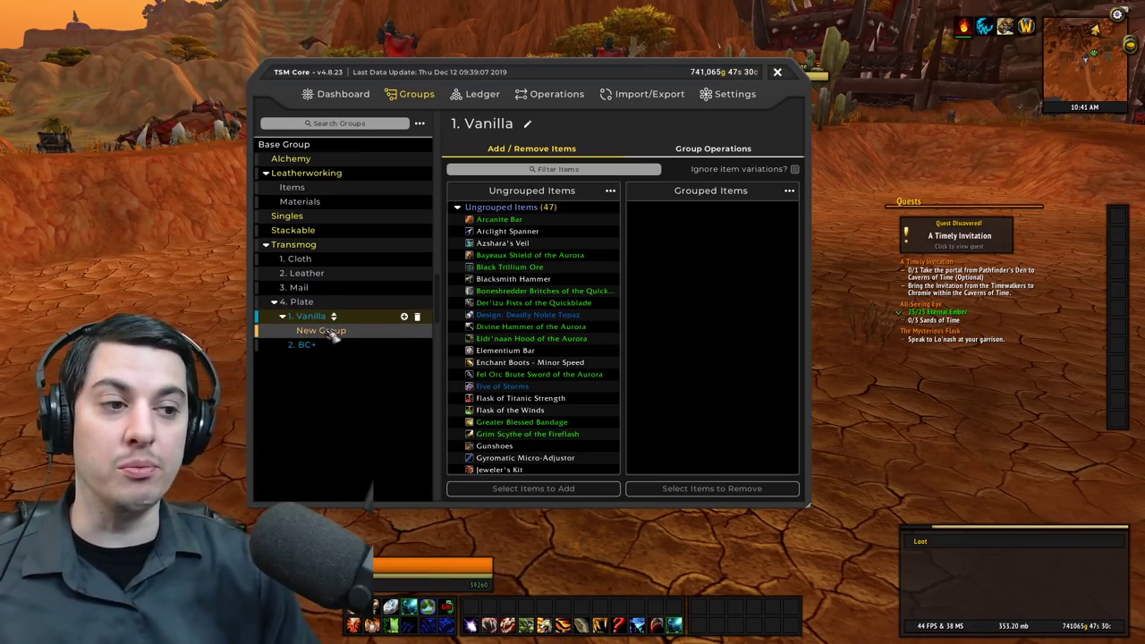
- Rename the new subgroup inside 1. Vanilla as Helm/Shoulder/Chest/Legs
left_click(413, 329)
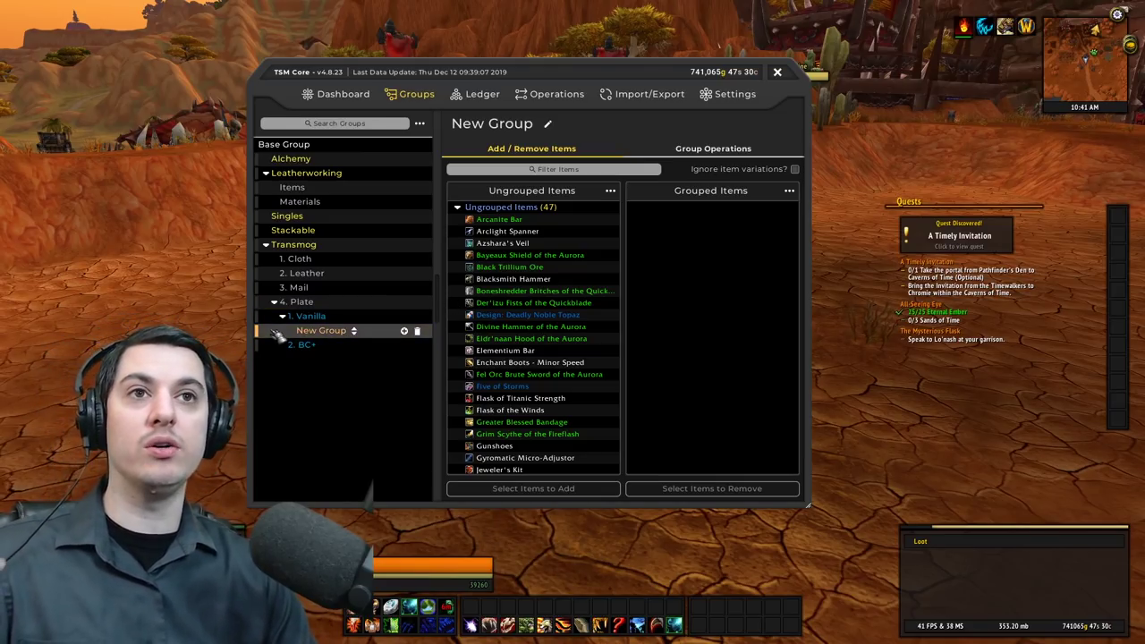
mouse_move(299, 344)
left_mouse_down()
mouse_move(435, 248)
mouse_move(435, 229)
mouse_move(434, 259)
mouse_move(510, 188)
left_mouse_up()
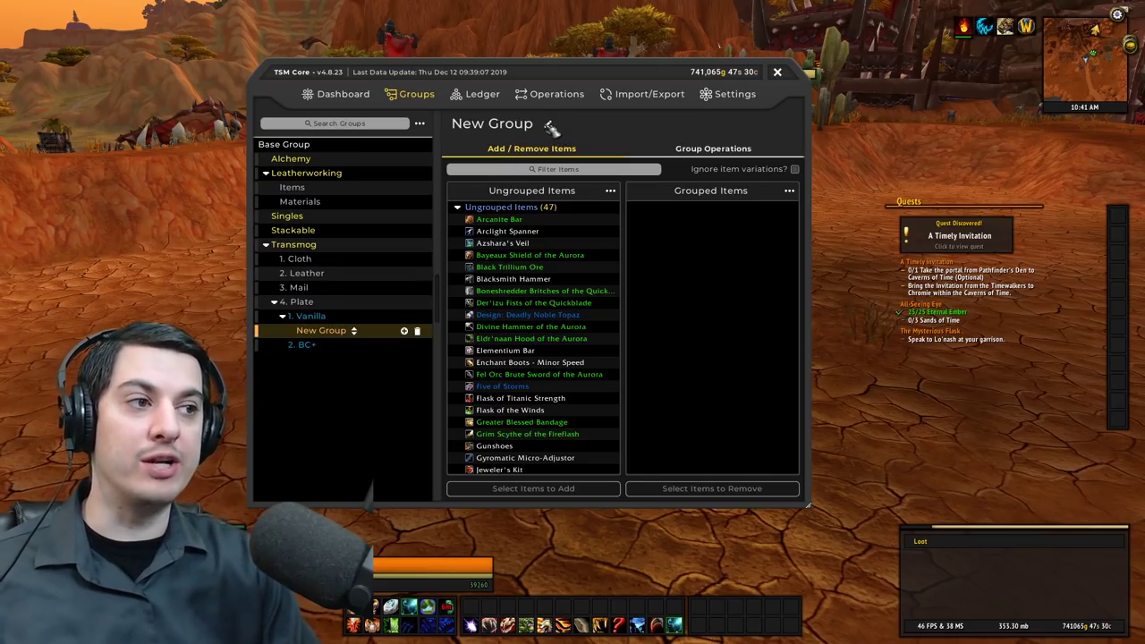
left_click(552, 128)
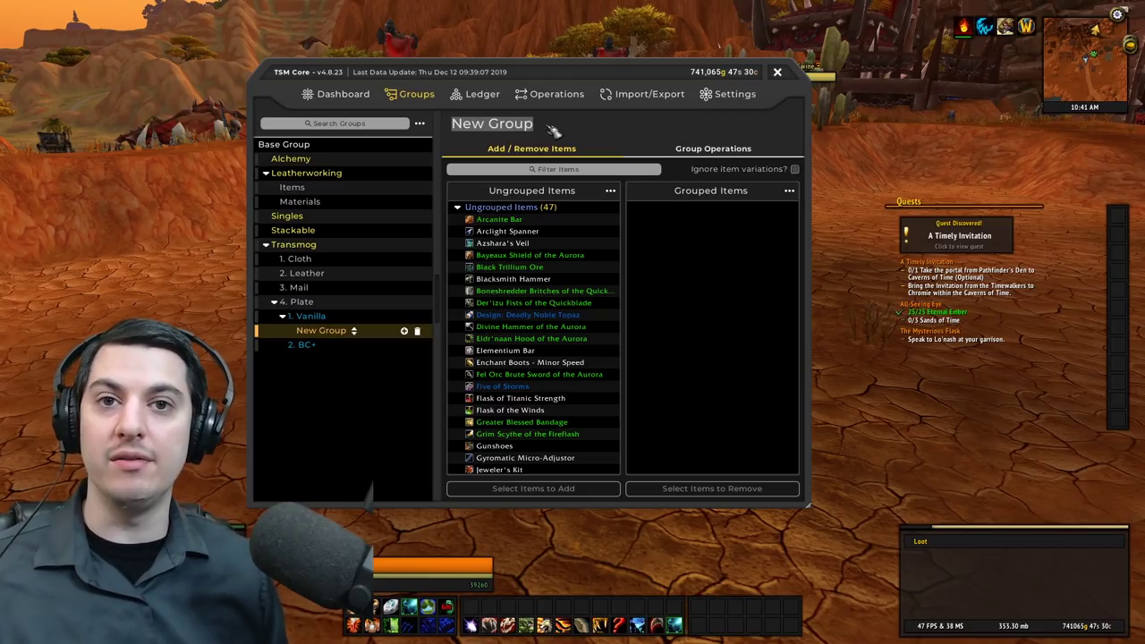
type("Helm")
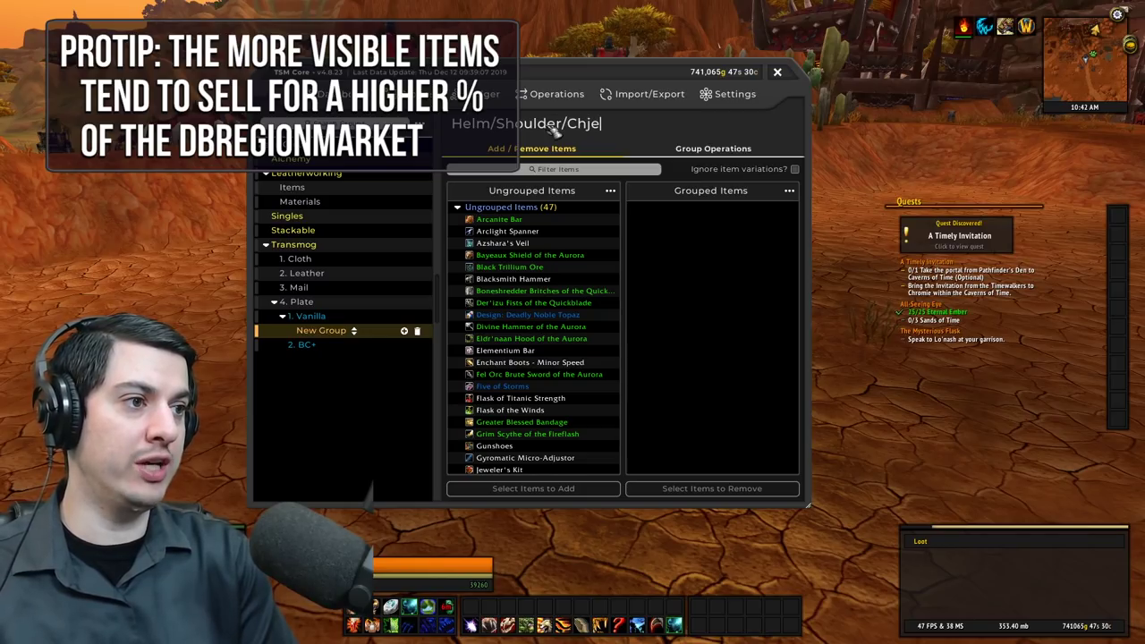
type("/Shoulder/Chest/")
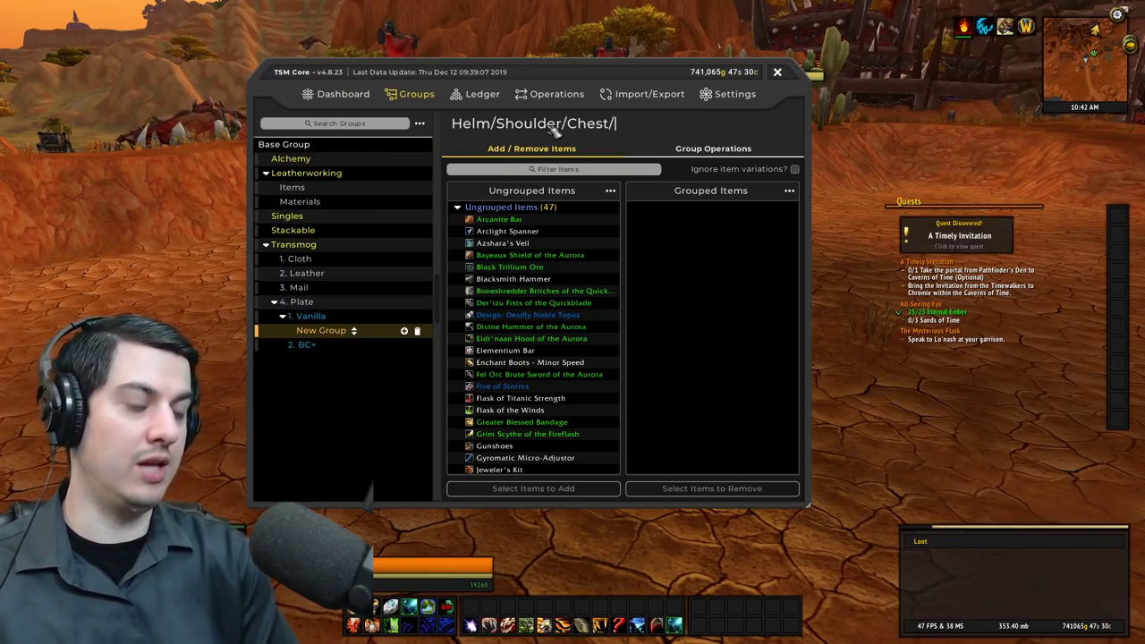
type("Legs")
key("Return")
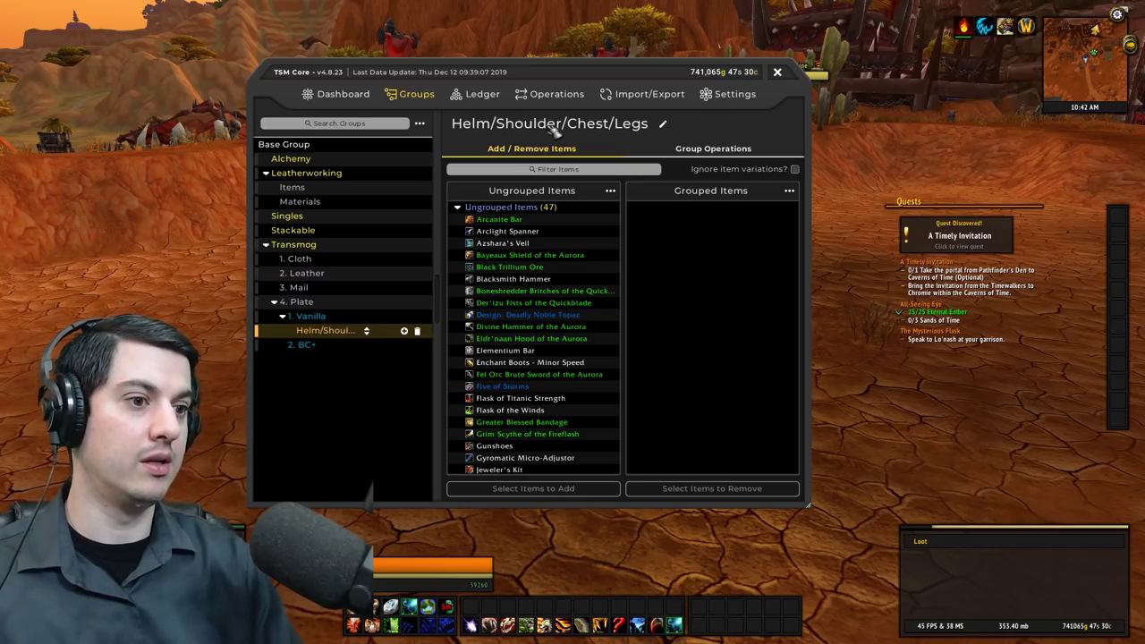
- Add a second subgroup named Other under the 1. Vanilla group
left_click(385, 318)
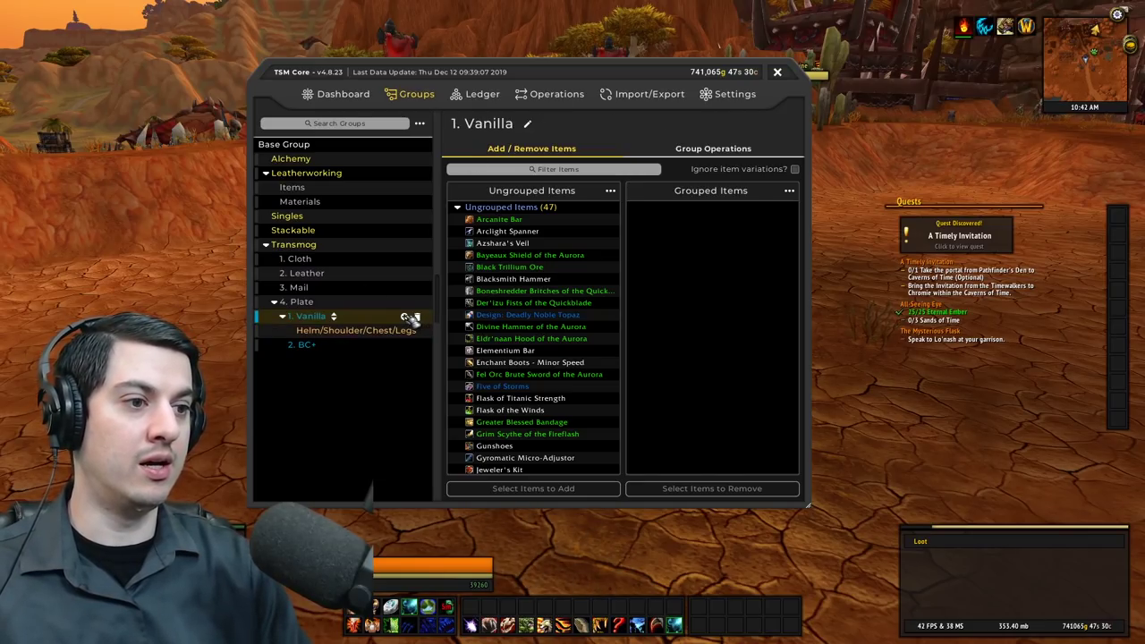
left_click(407, 318)
left_click(548, 125)
type("O")
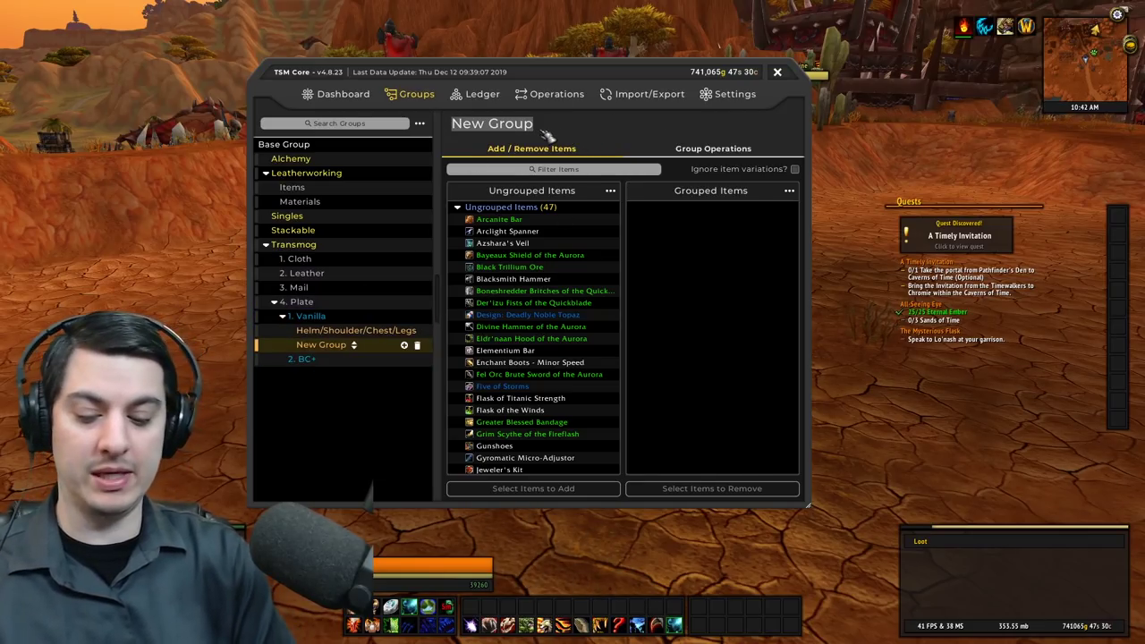
type("ther")
key("Return")
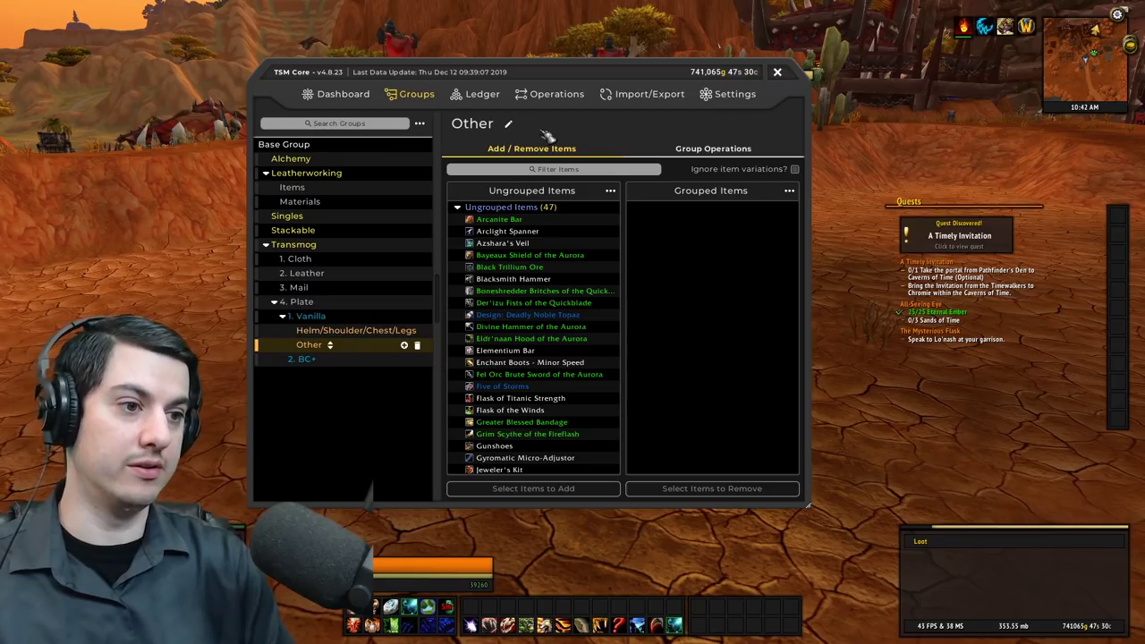
left_click(327, 331)
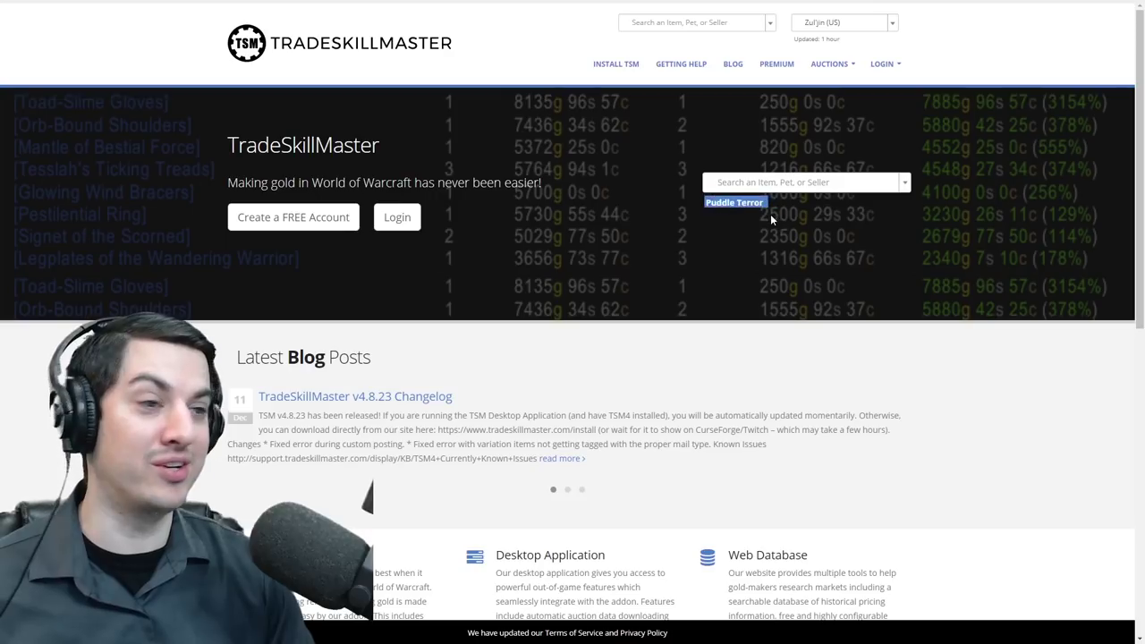
- Switch to the TradeSkillMaster website and search all shared groups for transmog, sorted by highest view count
left_click(833, 64)
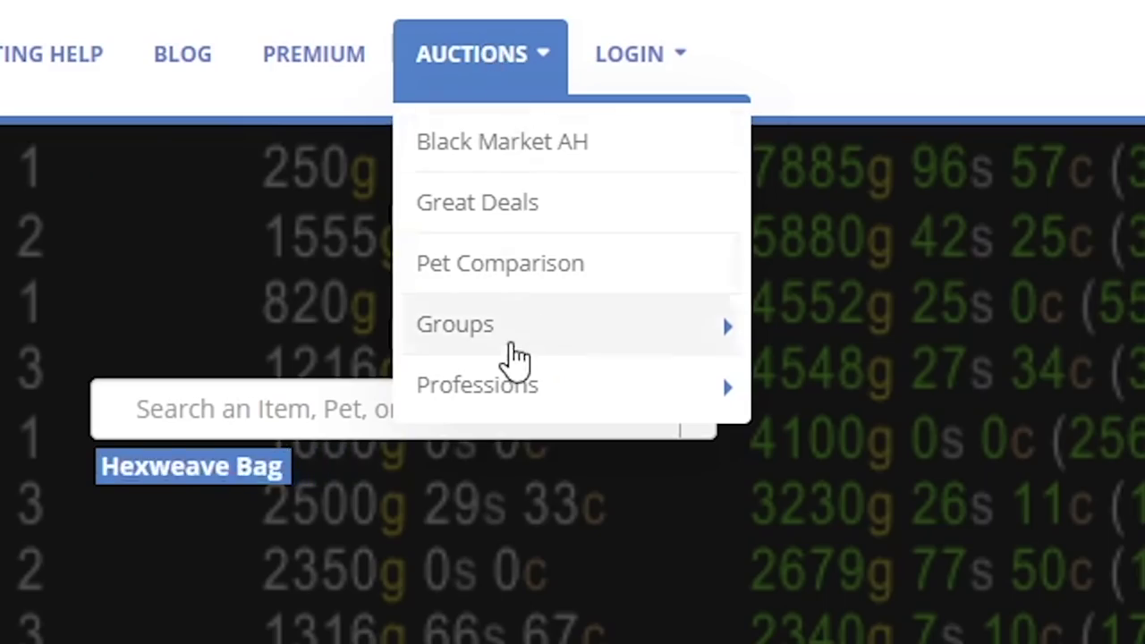
mouse_move(842, 160)
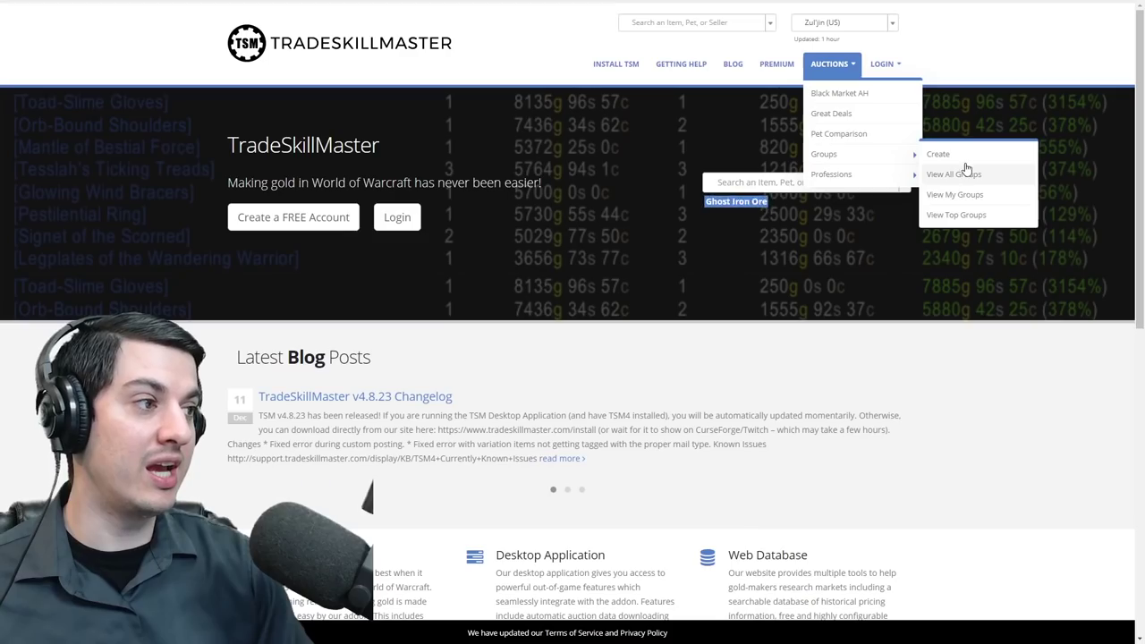
left_click(895, 394)
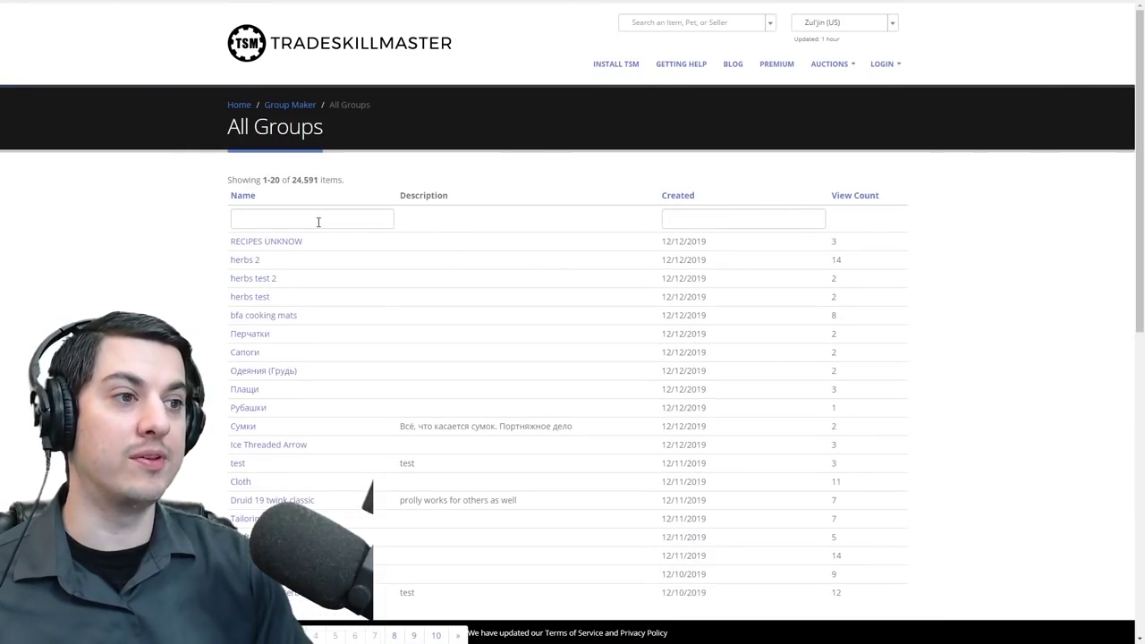
left_click(318, 221)
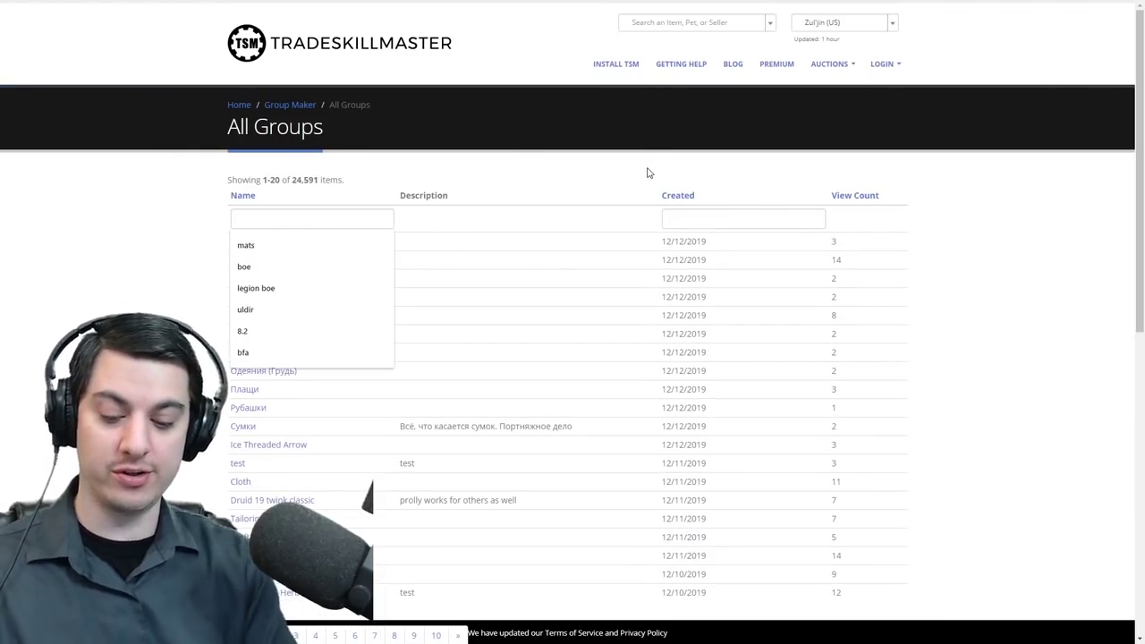
type("transmog")
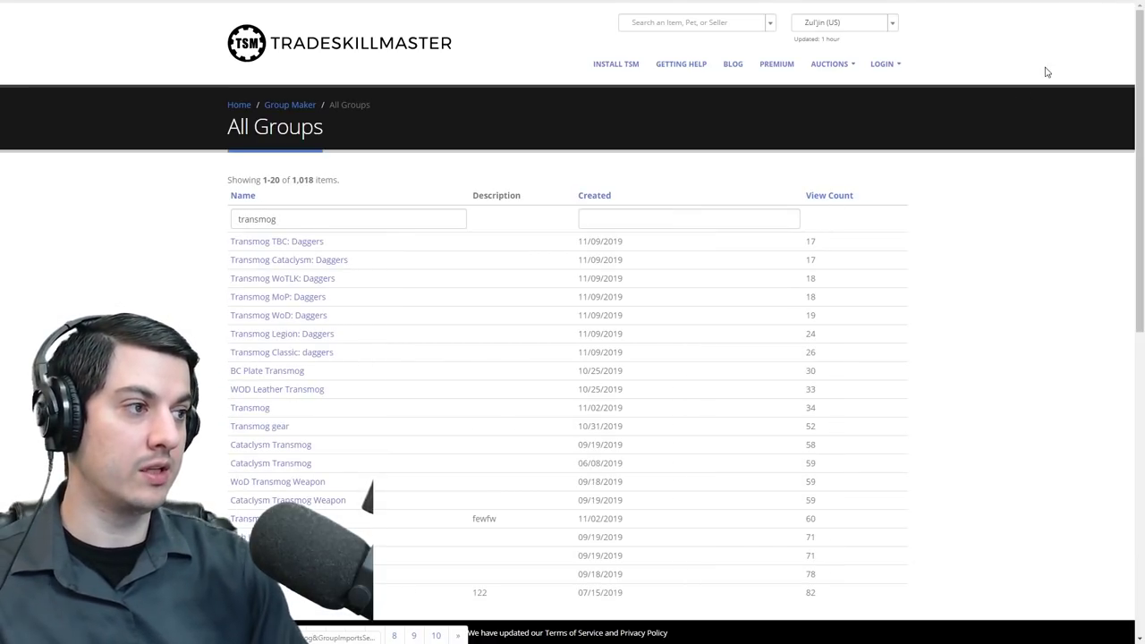
left_click(832, 196)
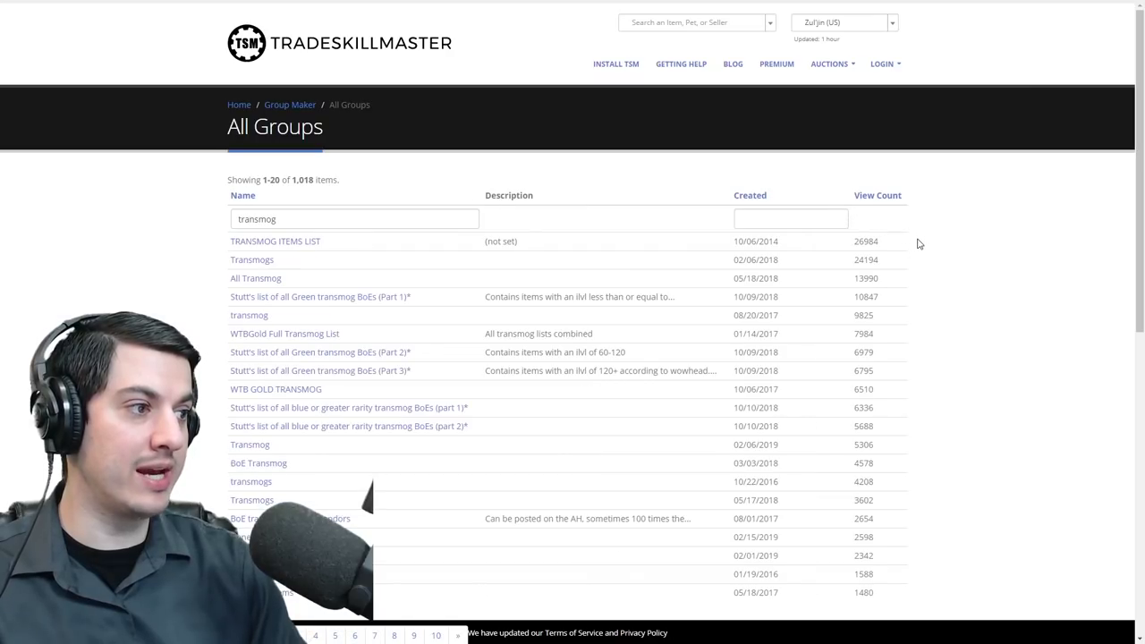
- Open the WTBGold Full Transmog List group and look through its items and global market values
scroll(361, 268, "down", 3)
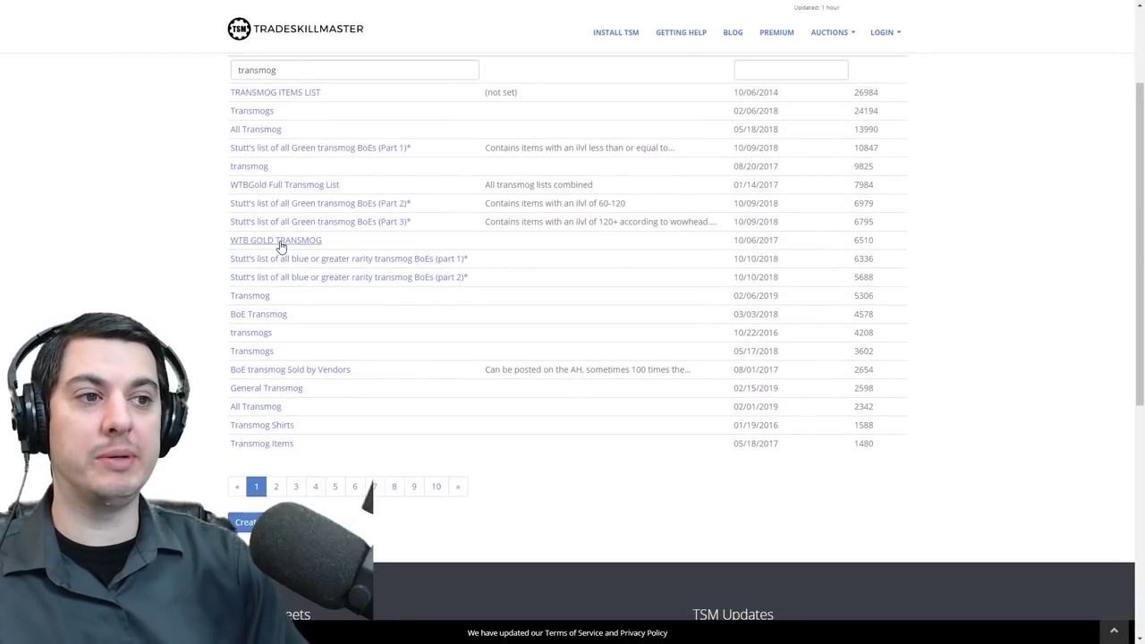
left_click(303, 185)
scroll(442, 422, "down", 1)
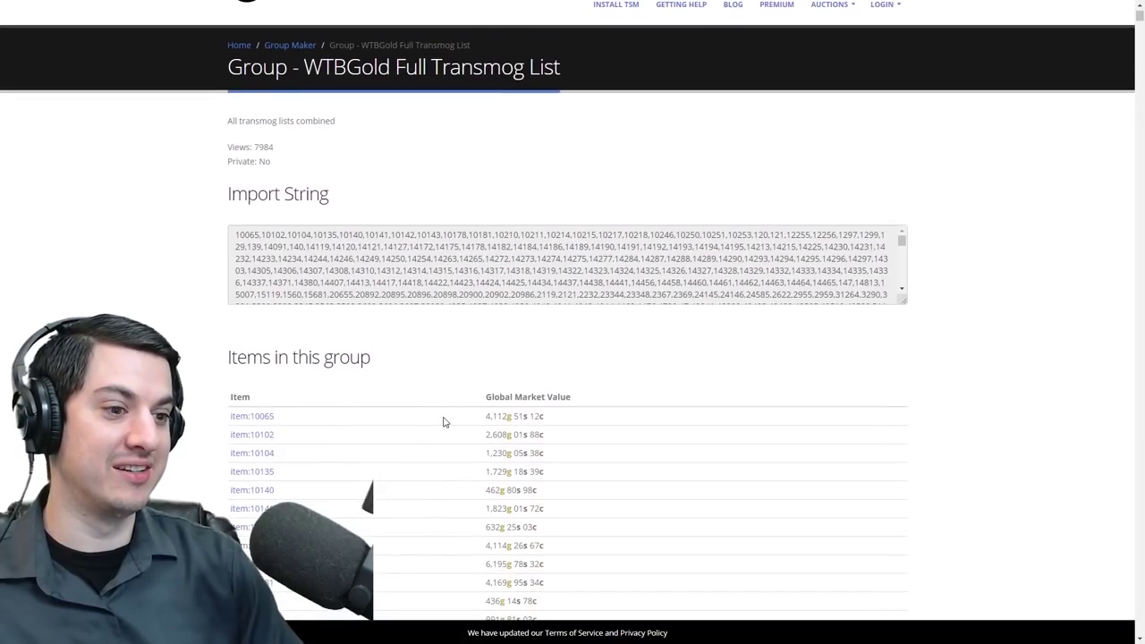
scroll(447, 256, "down", 20)
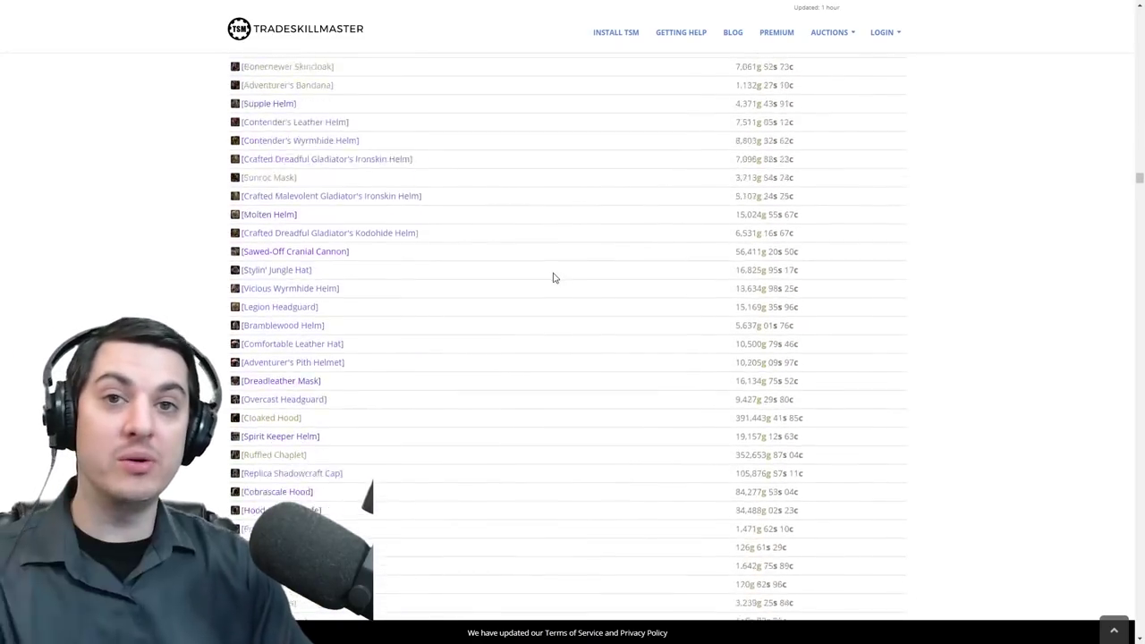
scroll(555, 282, "down", 5)
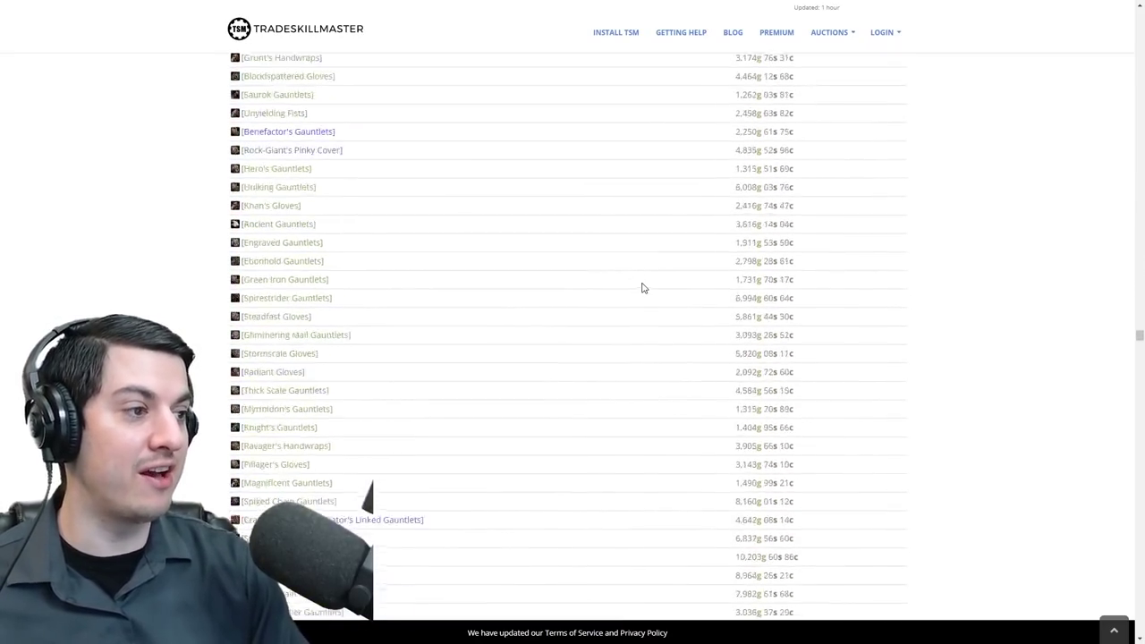
scroll(641, 287, "down", 15)
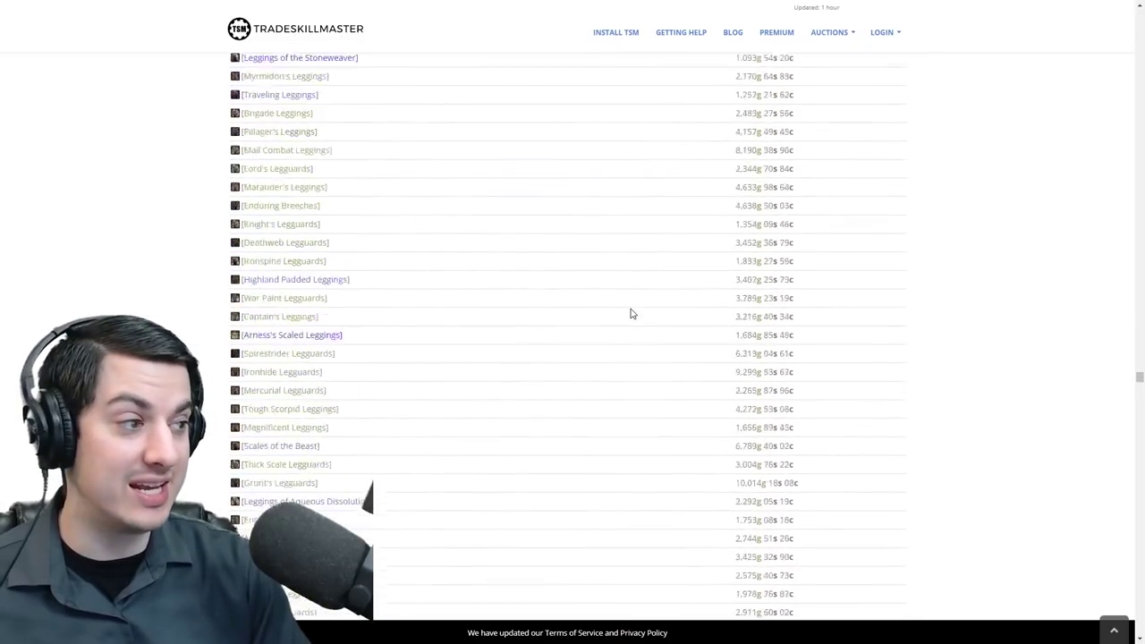
scroll(630, 313, "down", 3)
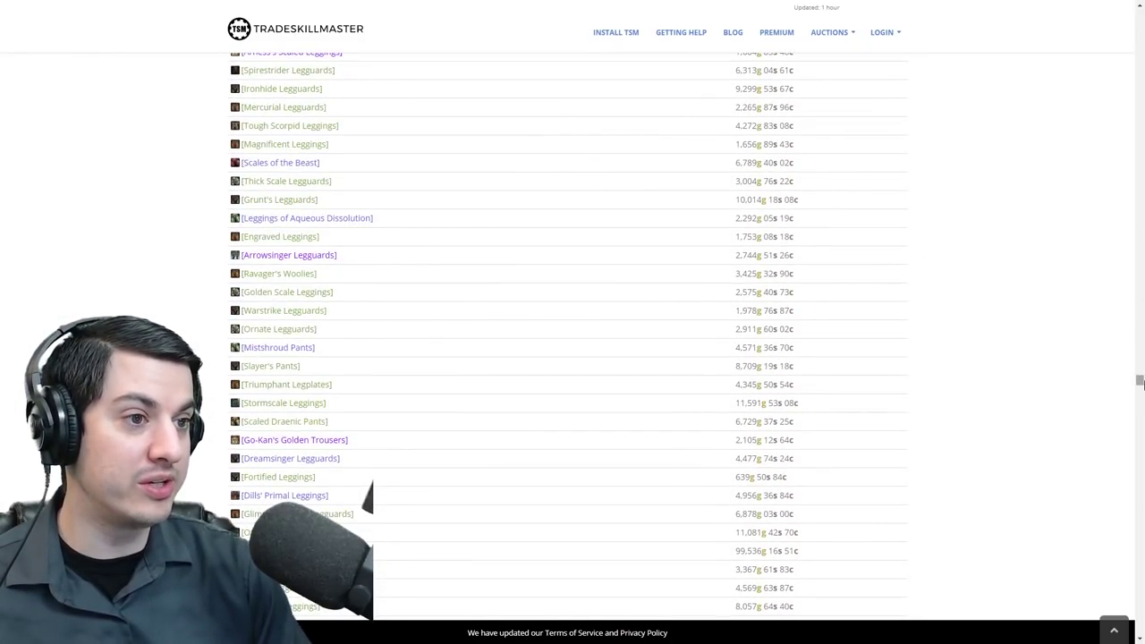
left_click_drag(1140, 382, 1139, 9)
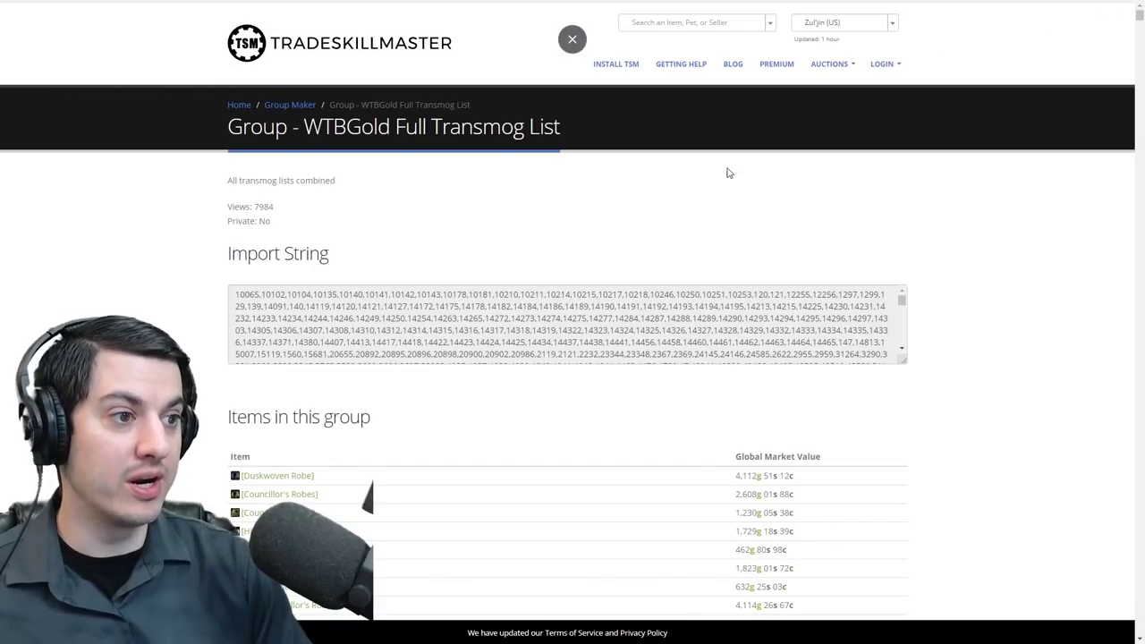
- Return to the list of all shared groups and search the group names for 8.2
left_click(829, 64)
mouse_move(838, 153)
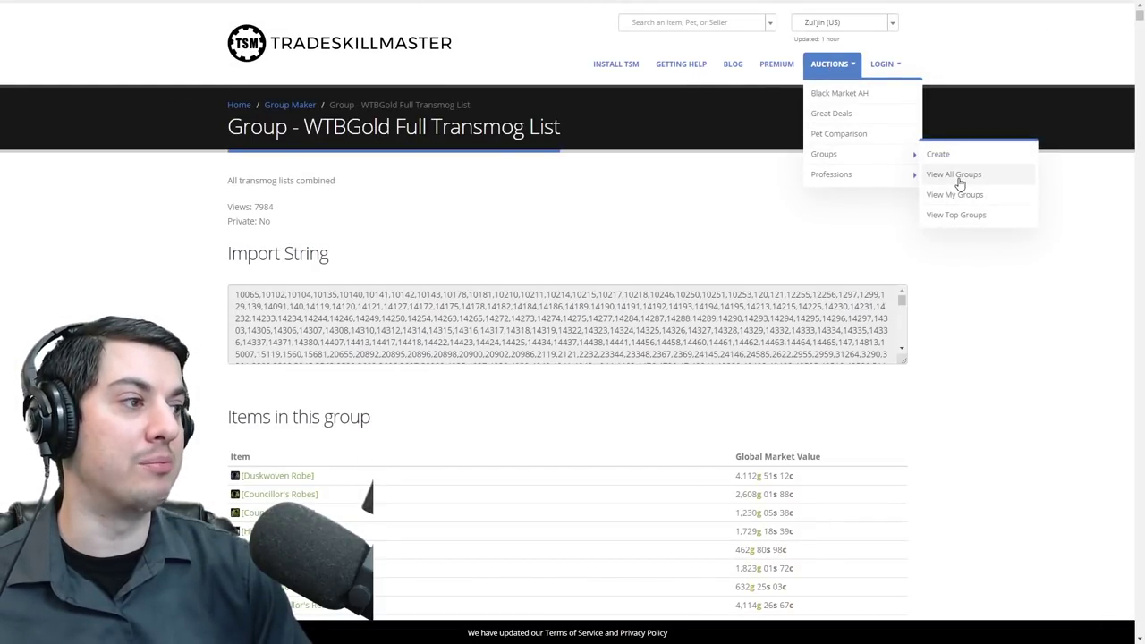
left_click(960, 175)
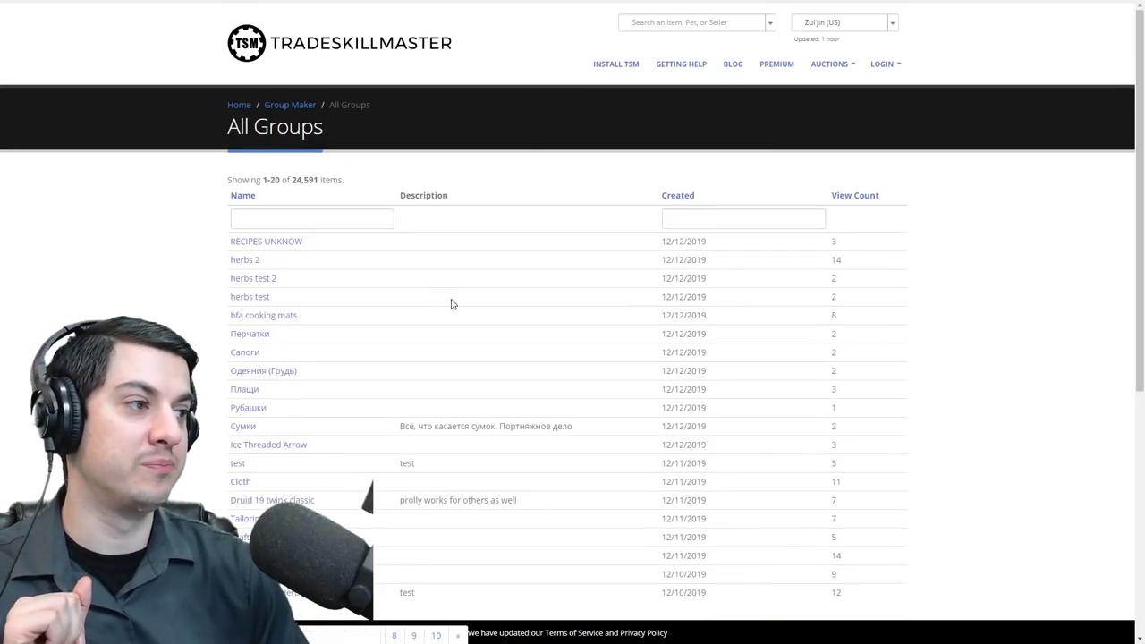
left_click(298, 218)
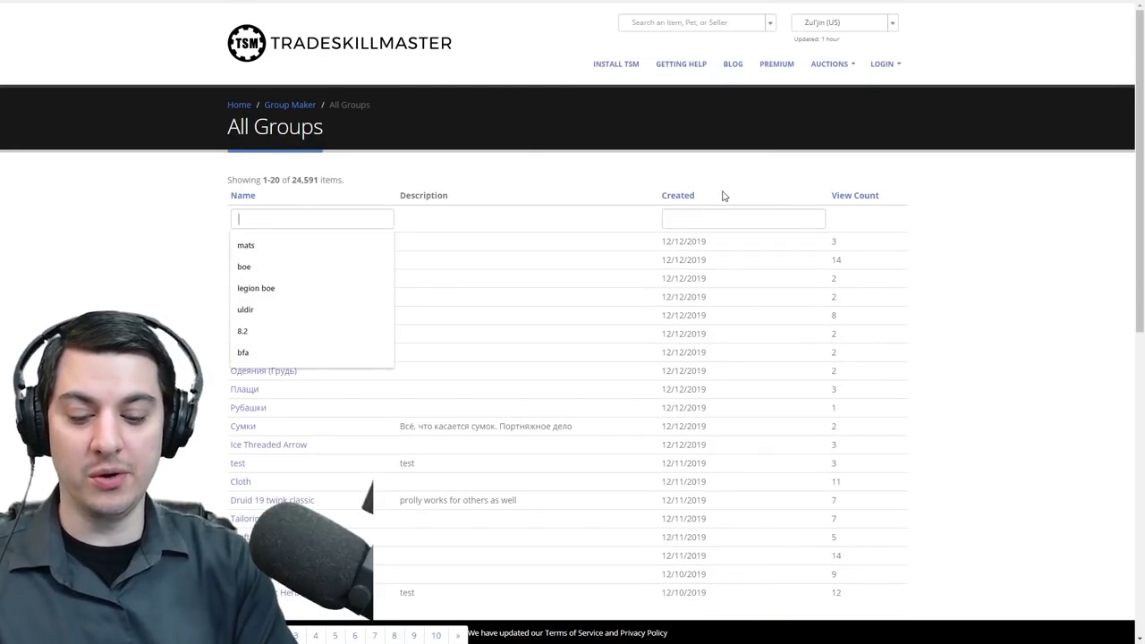
type("8.2")
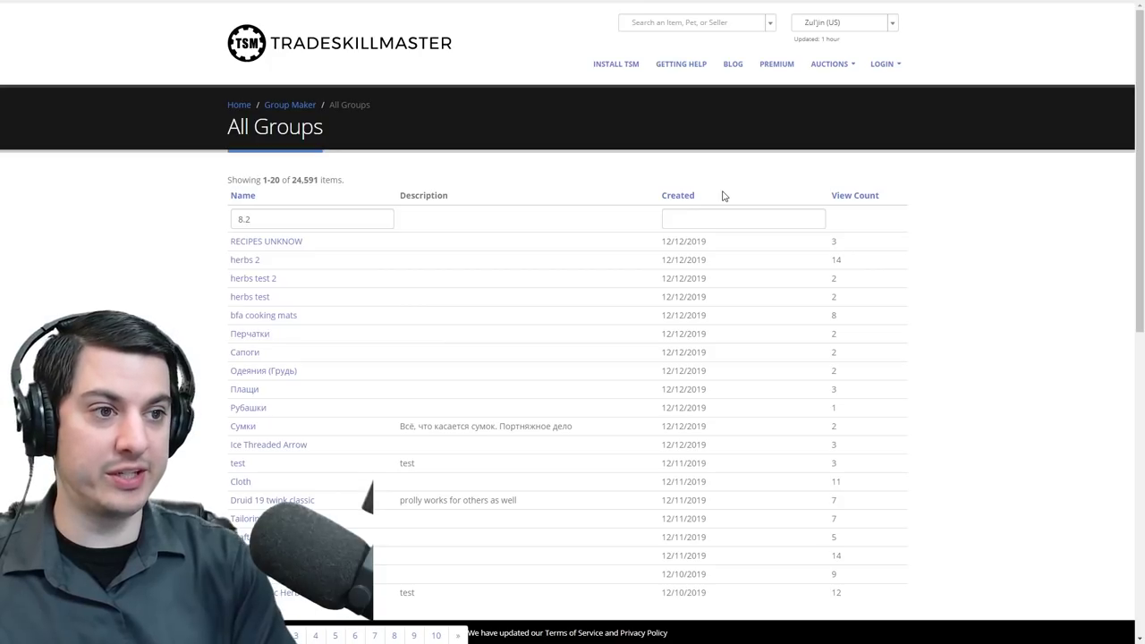
key("Return")
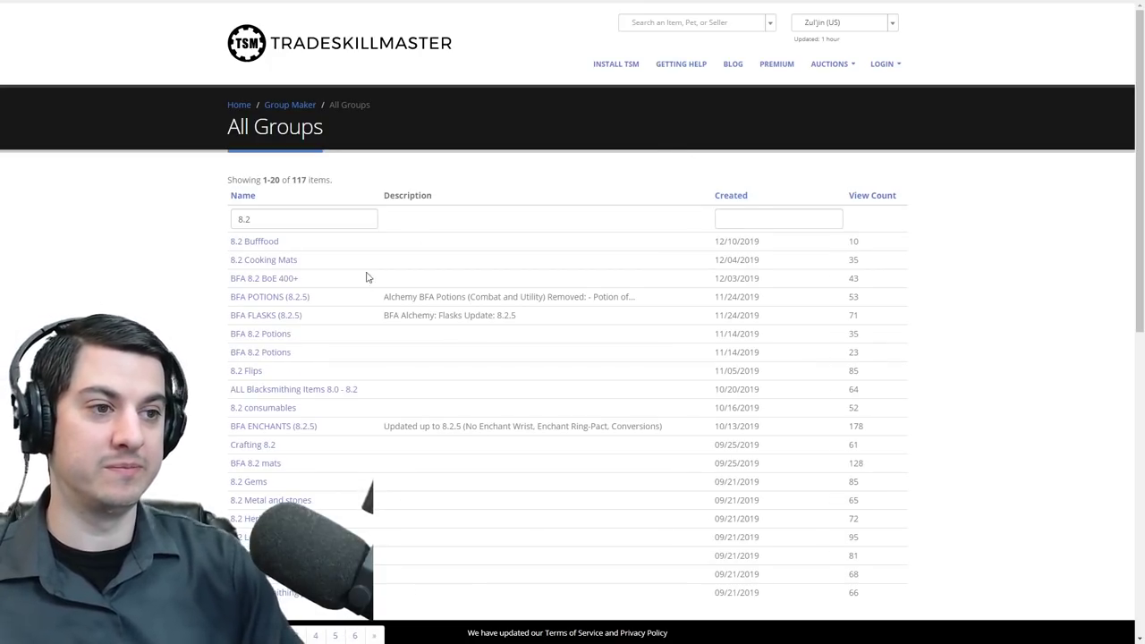
- Open the shared group 8.2 Cooking Mats, look through its items and copy its import string
left_click(281, 266)
scroll(552, 376, "down", 3)
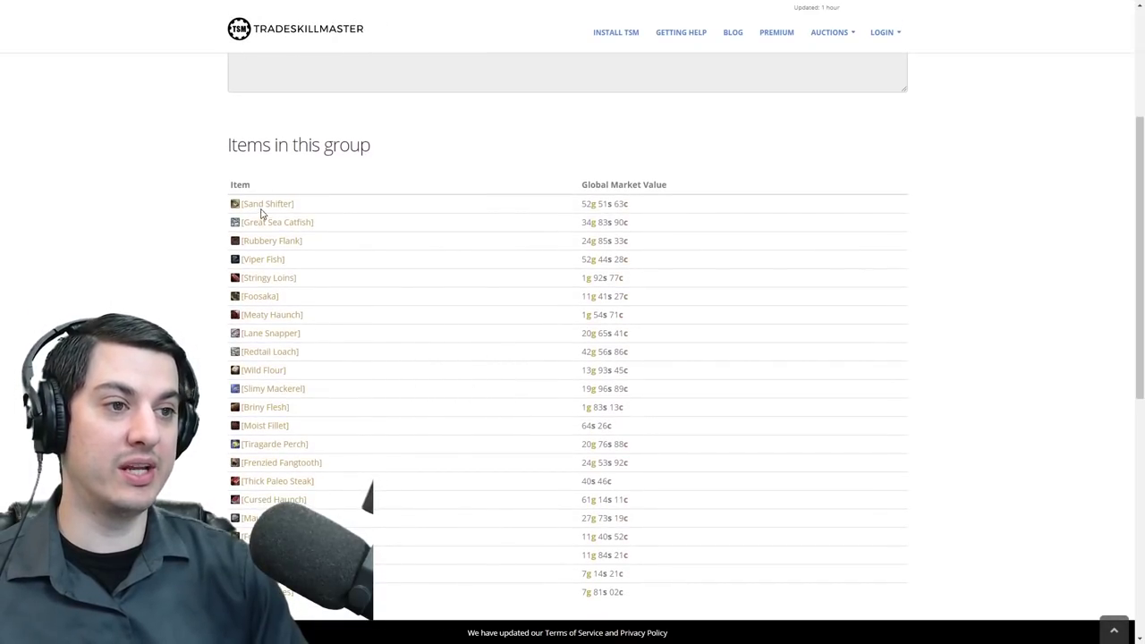
scroll(262, 215, "down", 3)
scroll(274, 310, "up", 2)
mouse_move(274, 135)
scroll(274, 134, "up", 5)
left_click(359, 280)
key("ctrl+c")
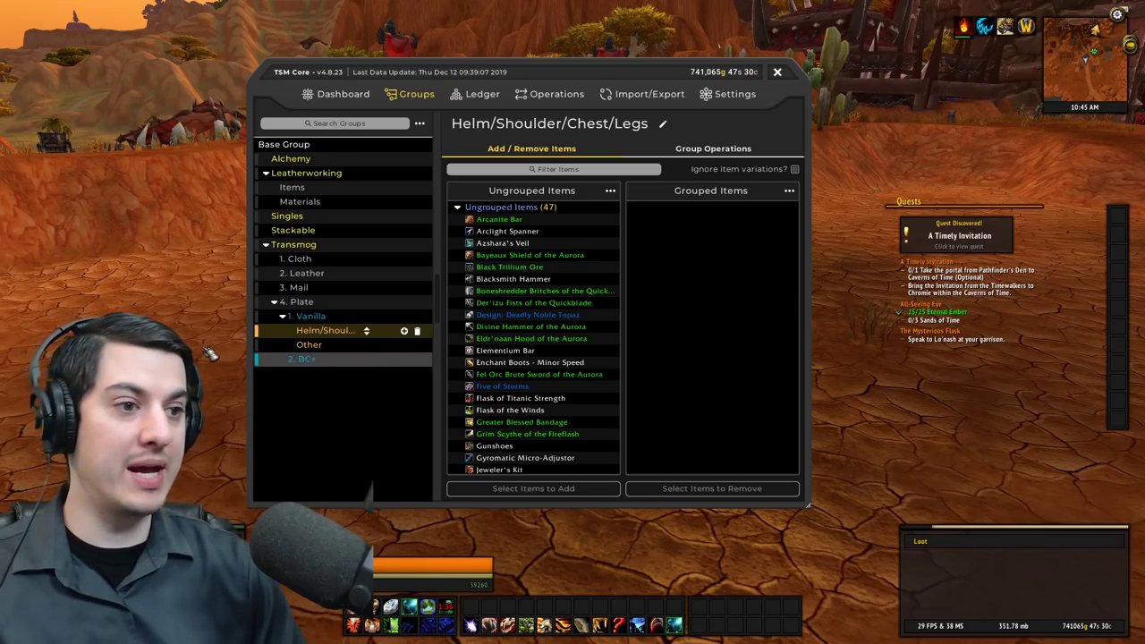
- Switch to the in-game TSM groups and add a group named Cooking under the Base Group
left_click(358, 145)
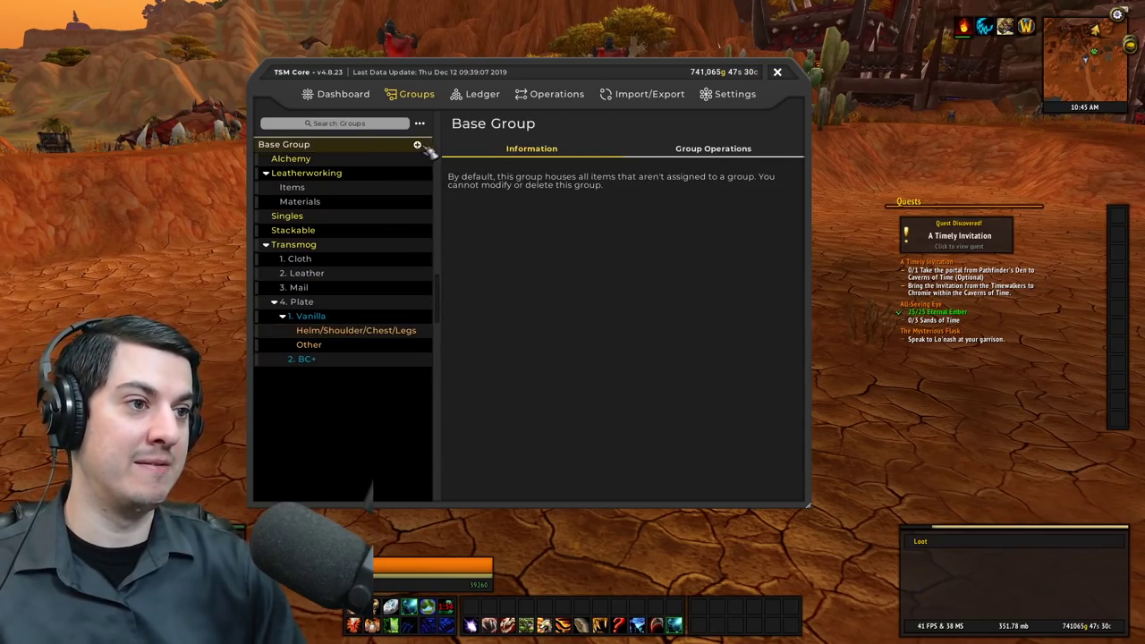
left_click(417, 144)
type("Cooki")
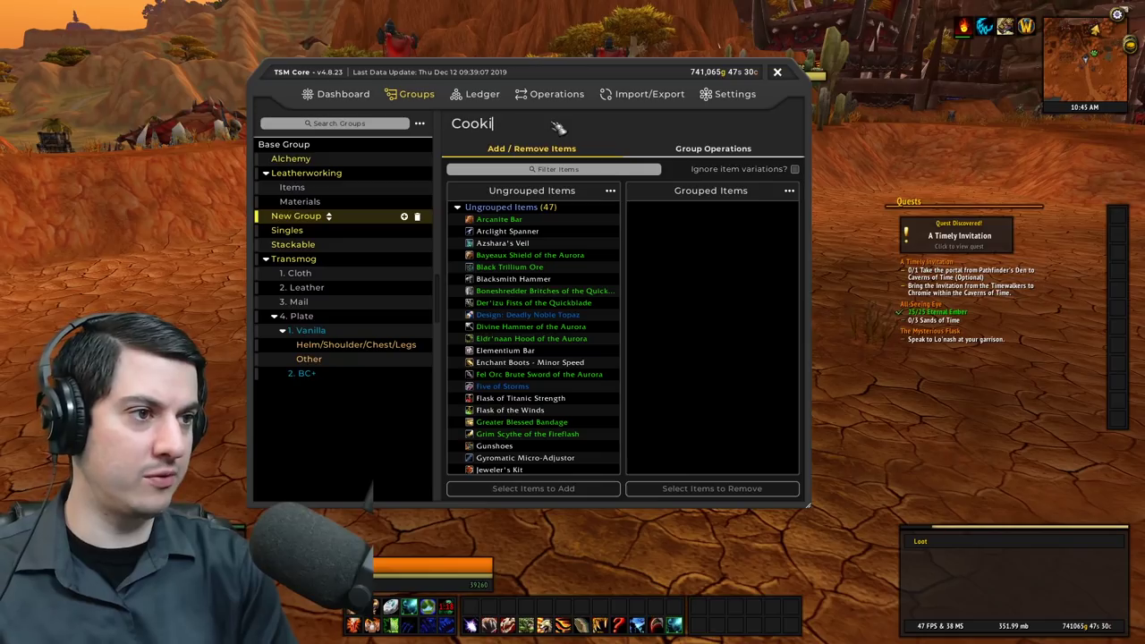
type("ng")
key("Return")
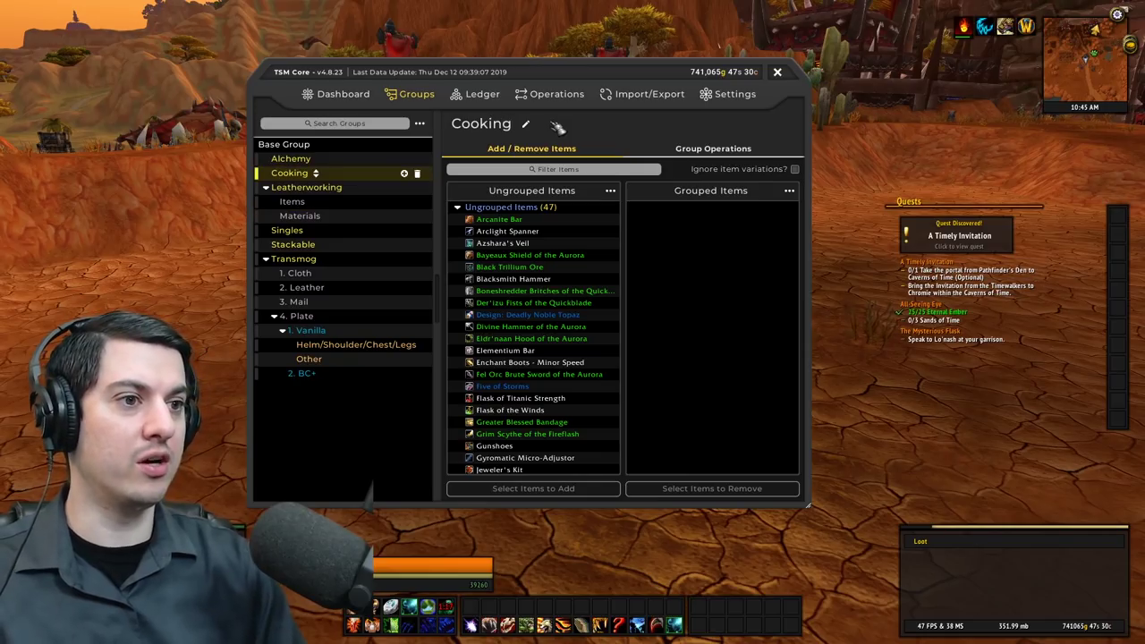
- Add two subgroups under the Cooking group and rename the second one Materials
left_click(405, 174)
left_click(417, 177)
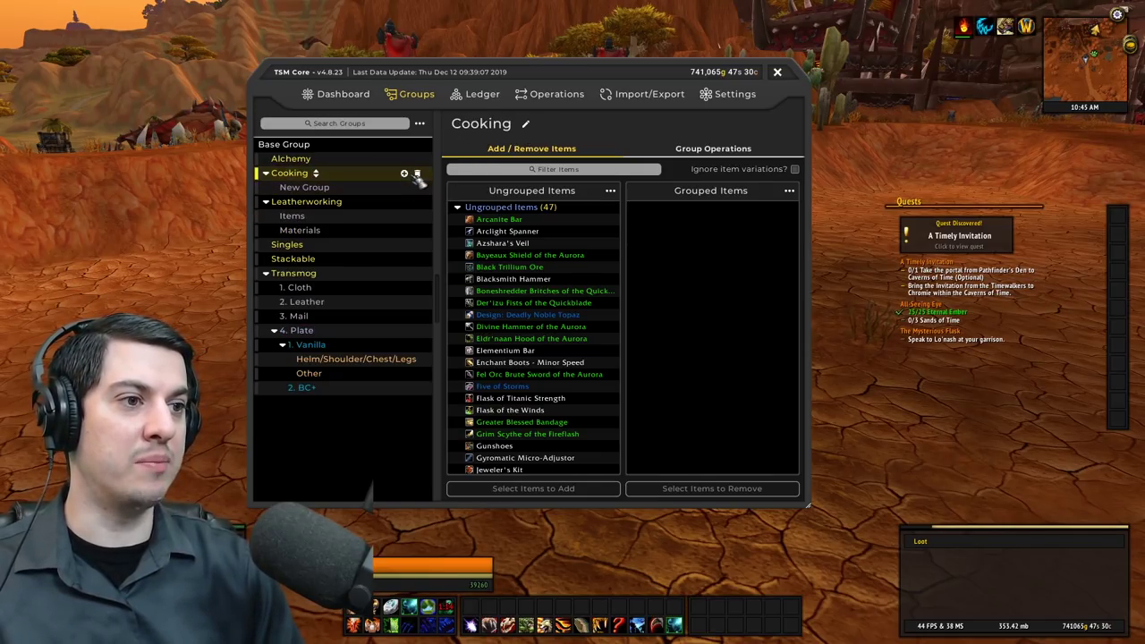
left_click(405, 174)
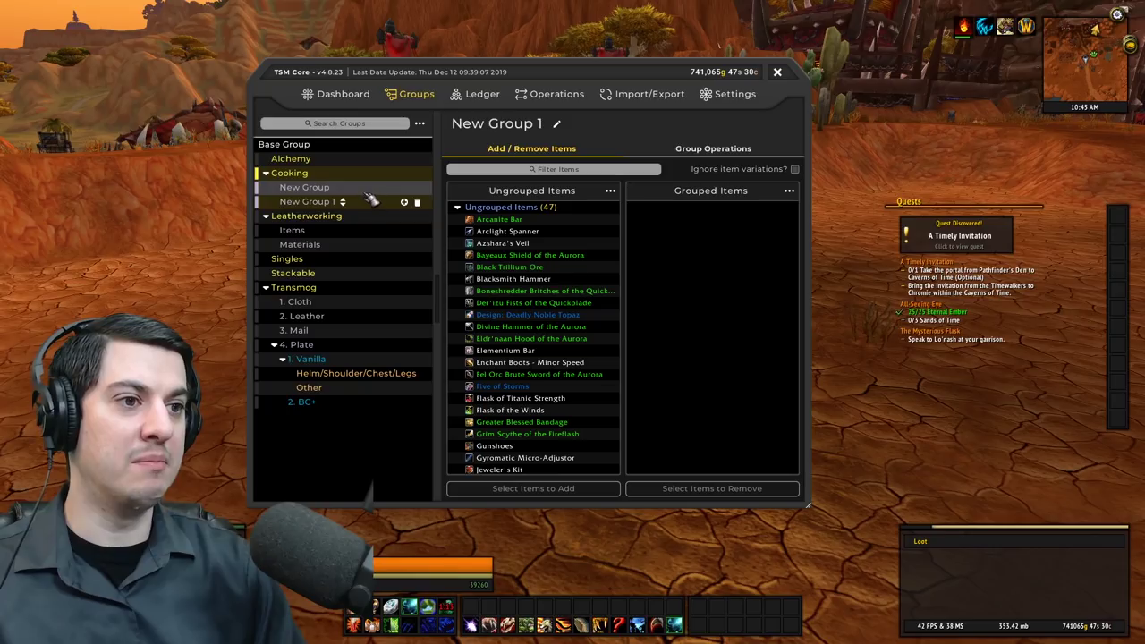
left_click(558, 124)
type("Materials")
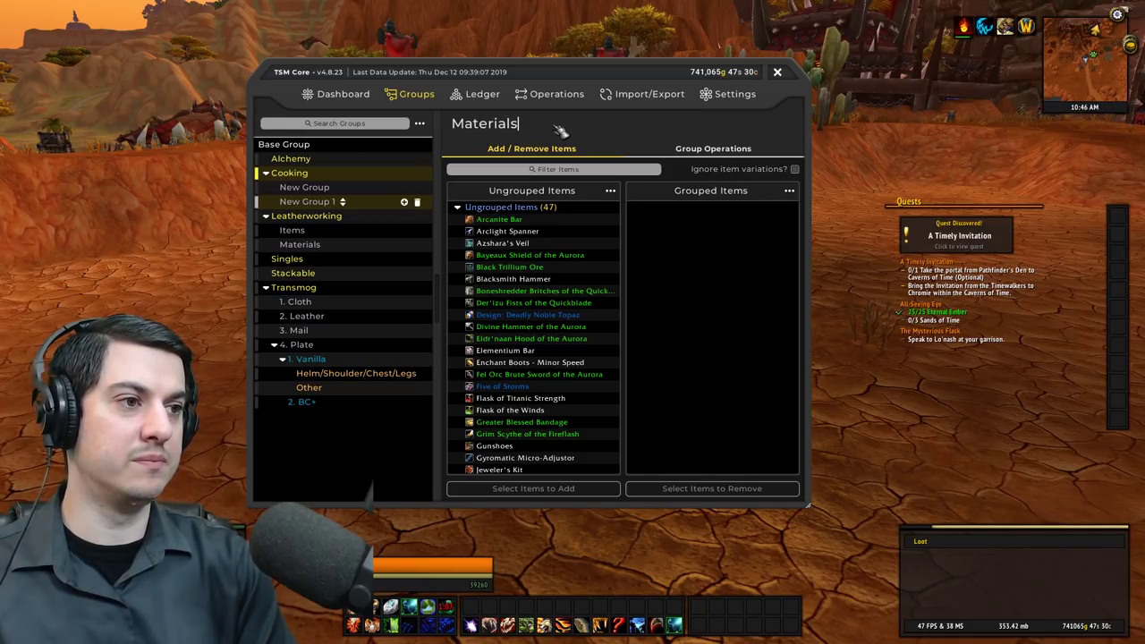
key("Return")
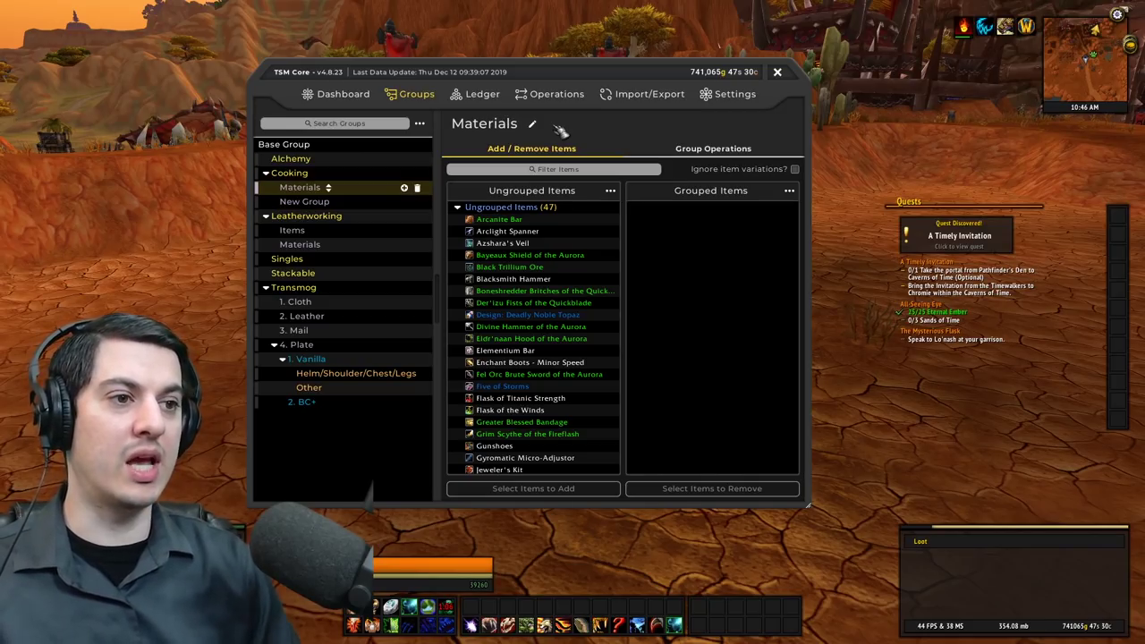
- Add a subgroup named 8.2 under the Materials group of Cooking
left_click(406, 189)
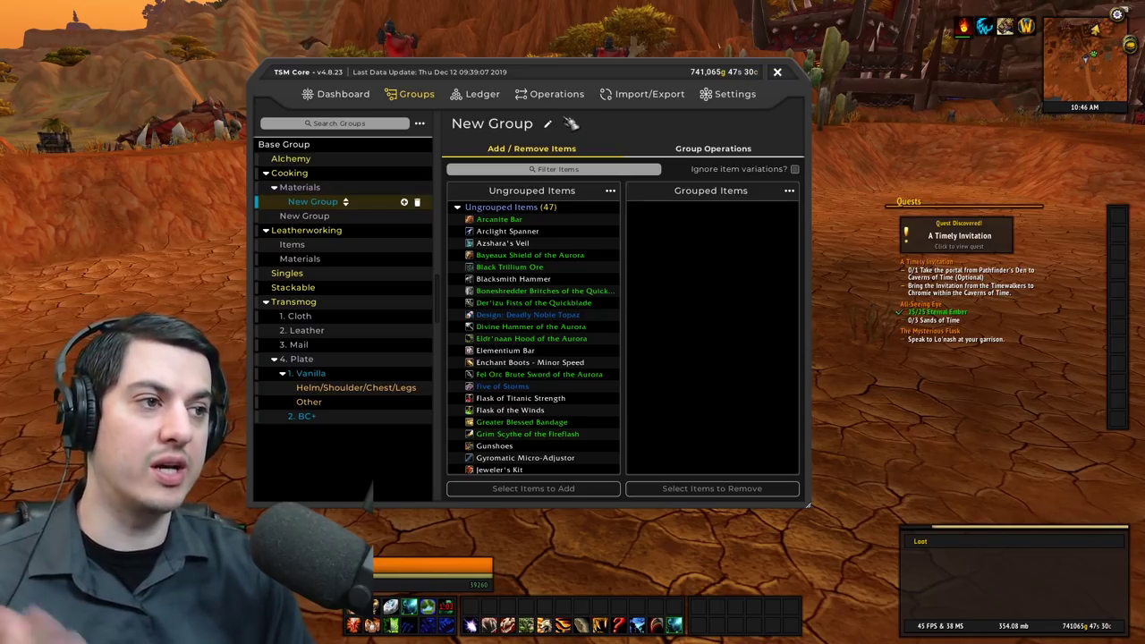
left_click(549, 125)
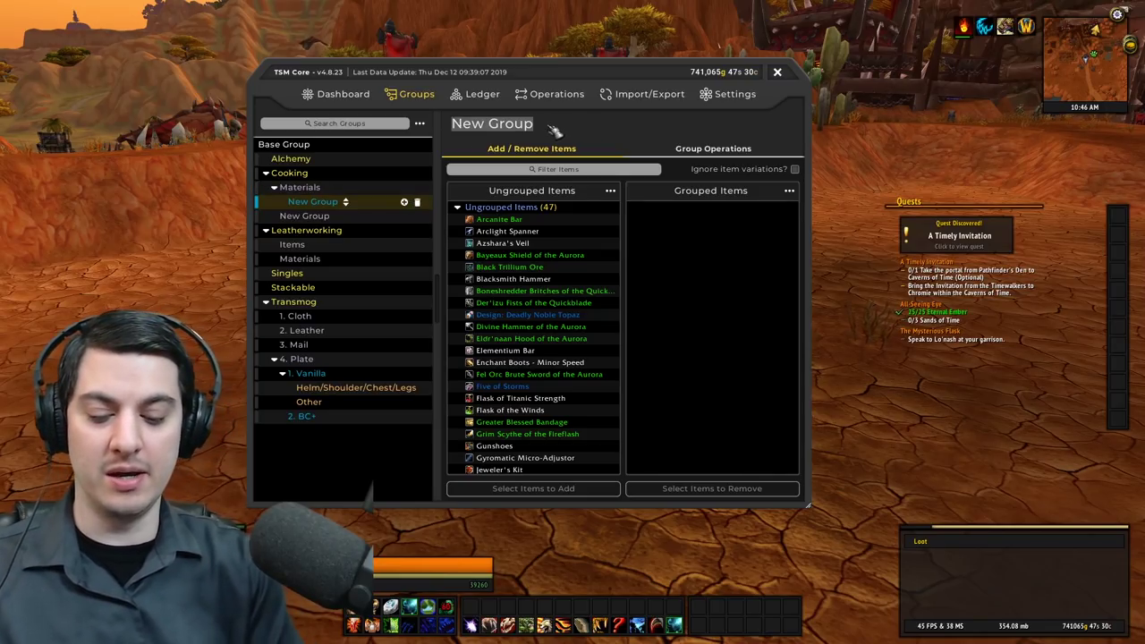
type("8.2")
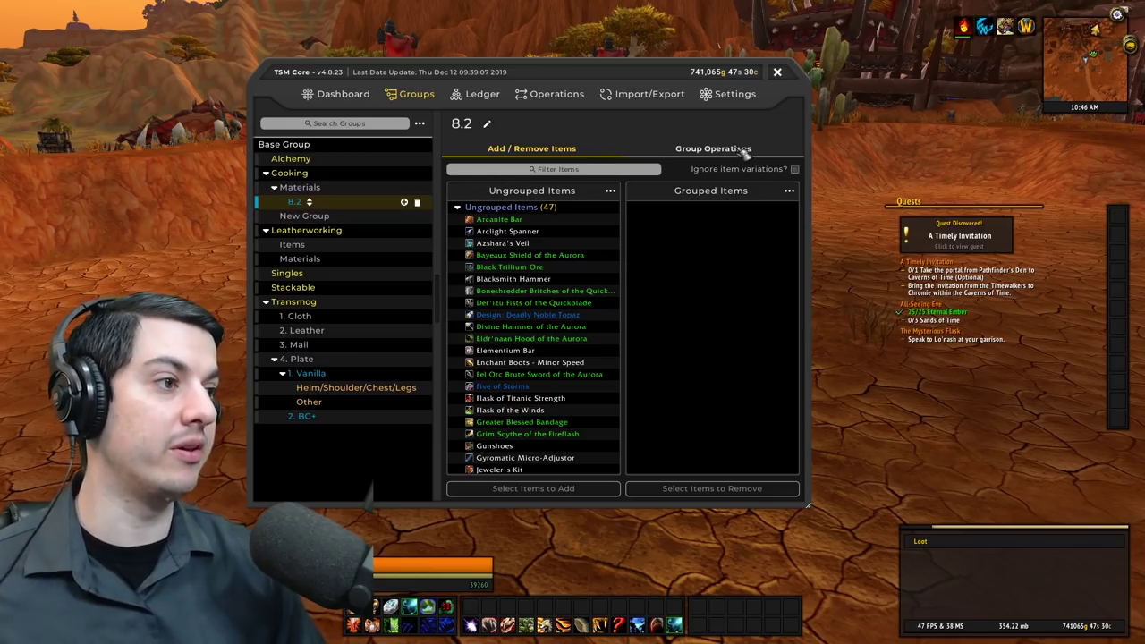
- Import the copied cooking materials string into the 8.2 group and open that group's item list
left_click(644, 95)
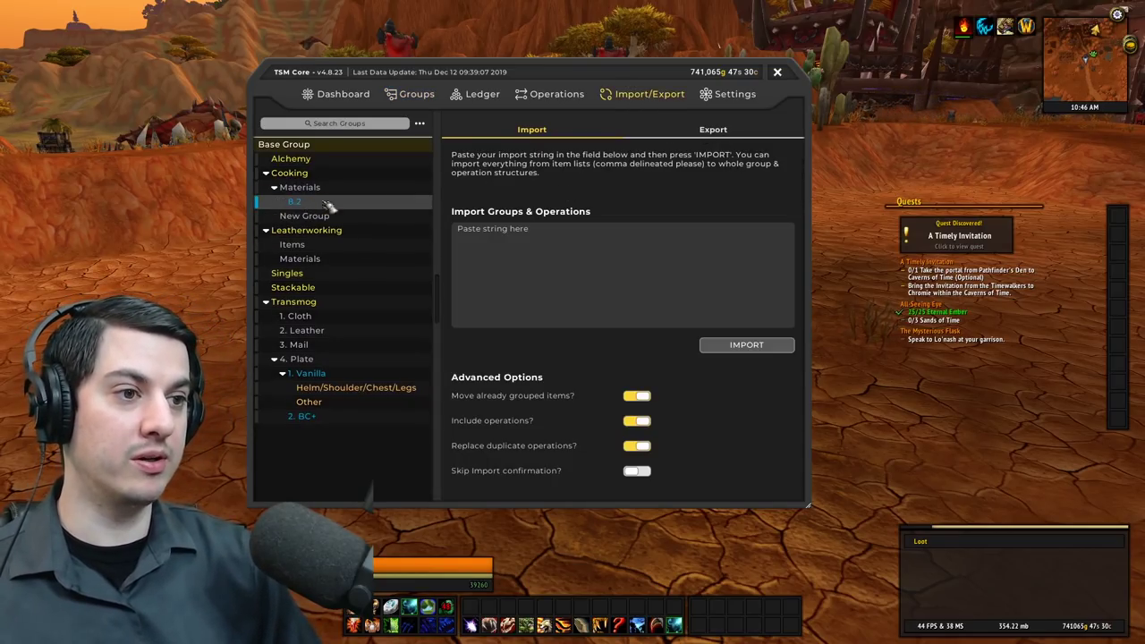
left_click(501, 252)
key("ctrl+v")
left_click(746, 346)
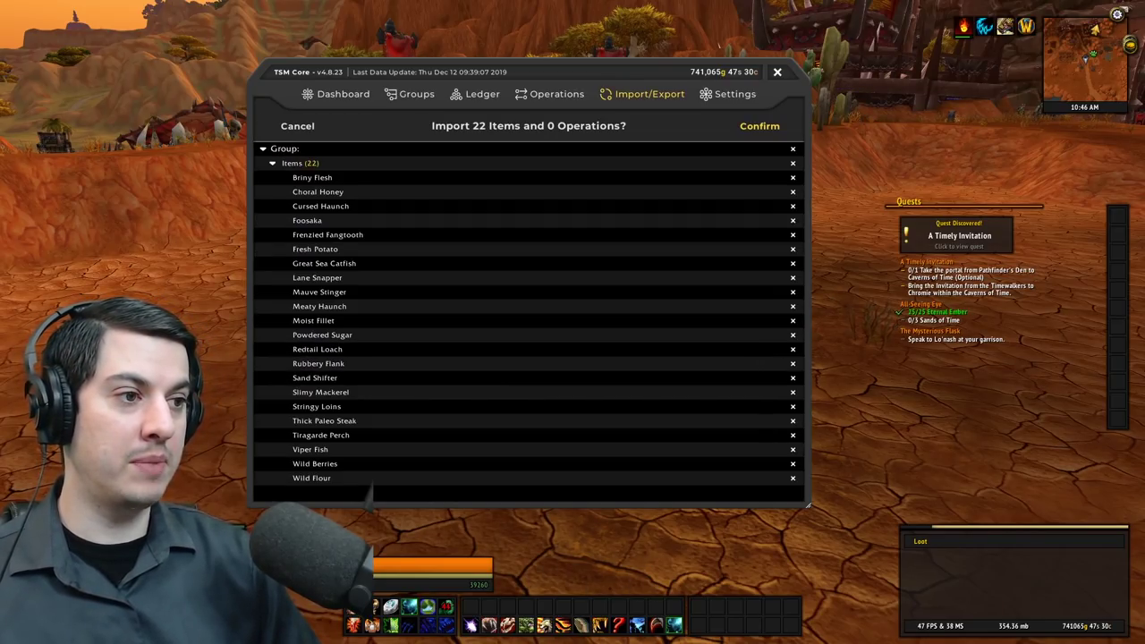
left_click(759, 127)
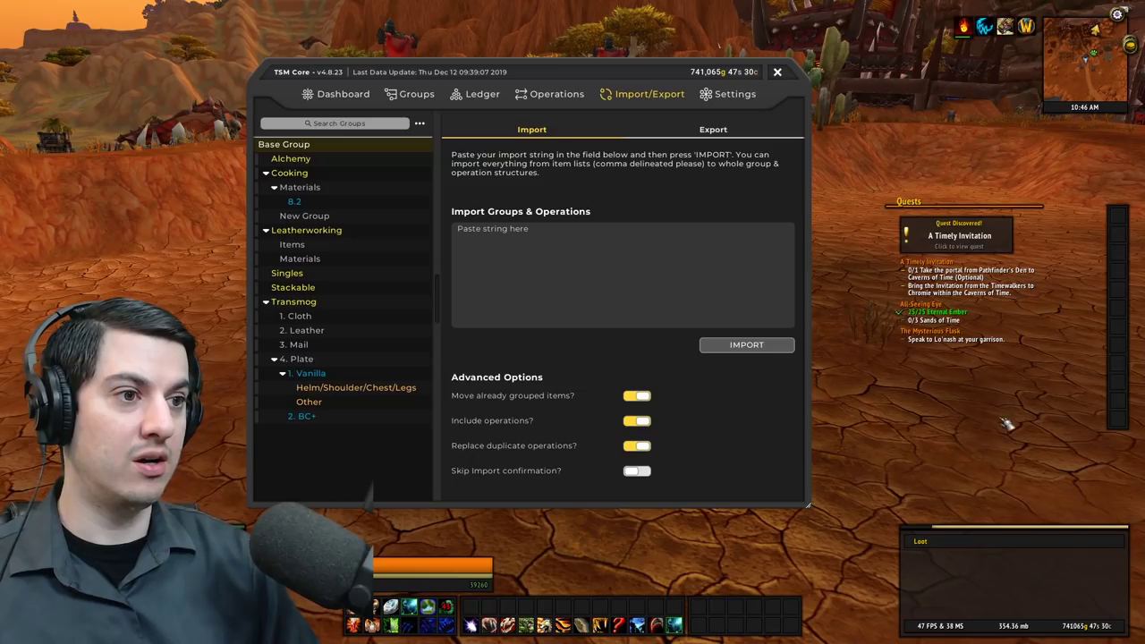
left_click(304, 204)
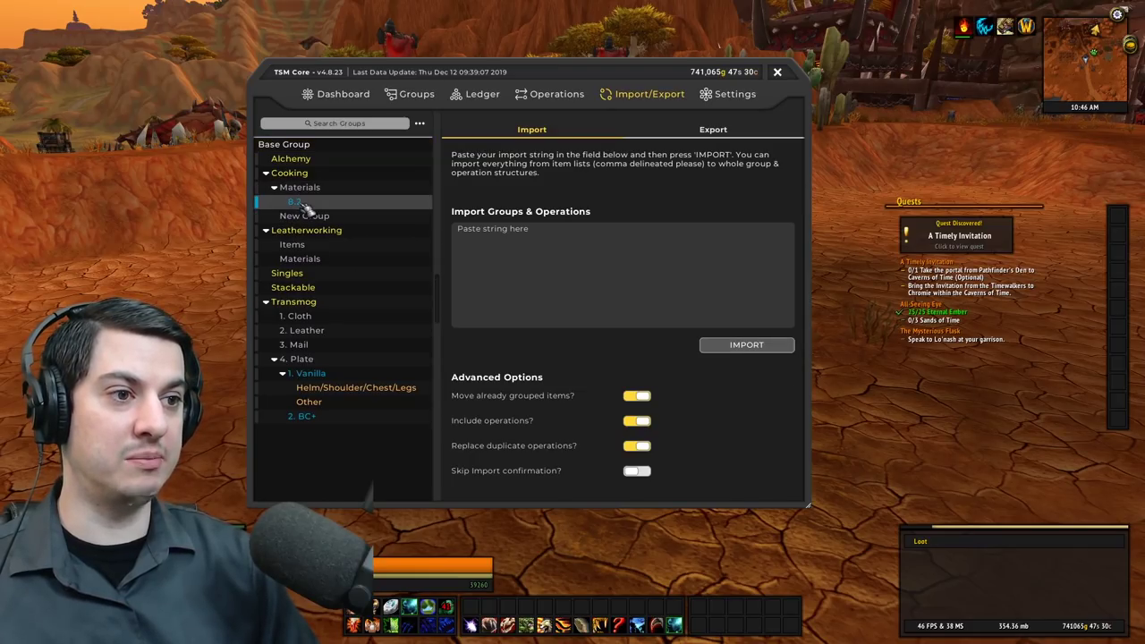
left_click(416, 97)
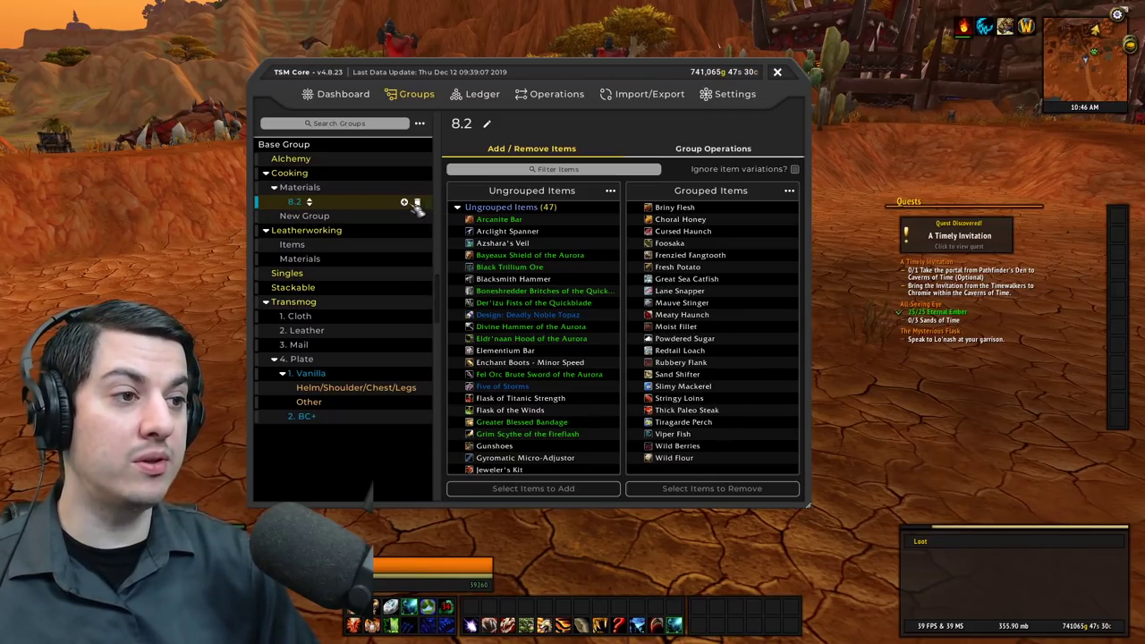
- Add a subgroup named Vendor under the 8.2 group
left_click(404, 203)
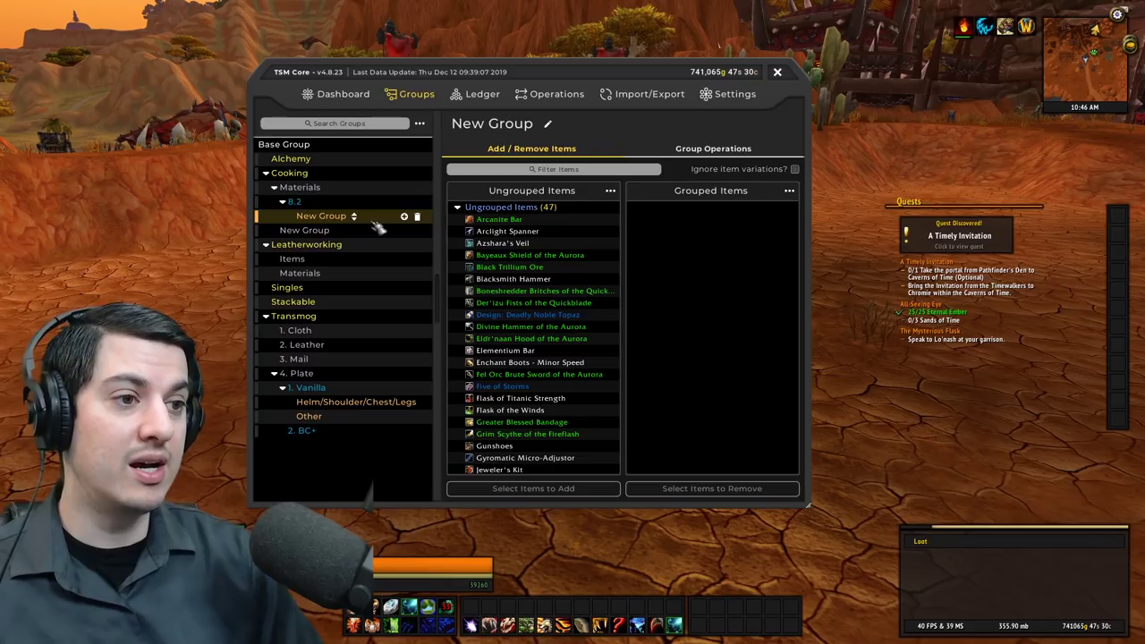
left_click(547, 124)
type("Vendo")
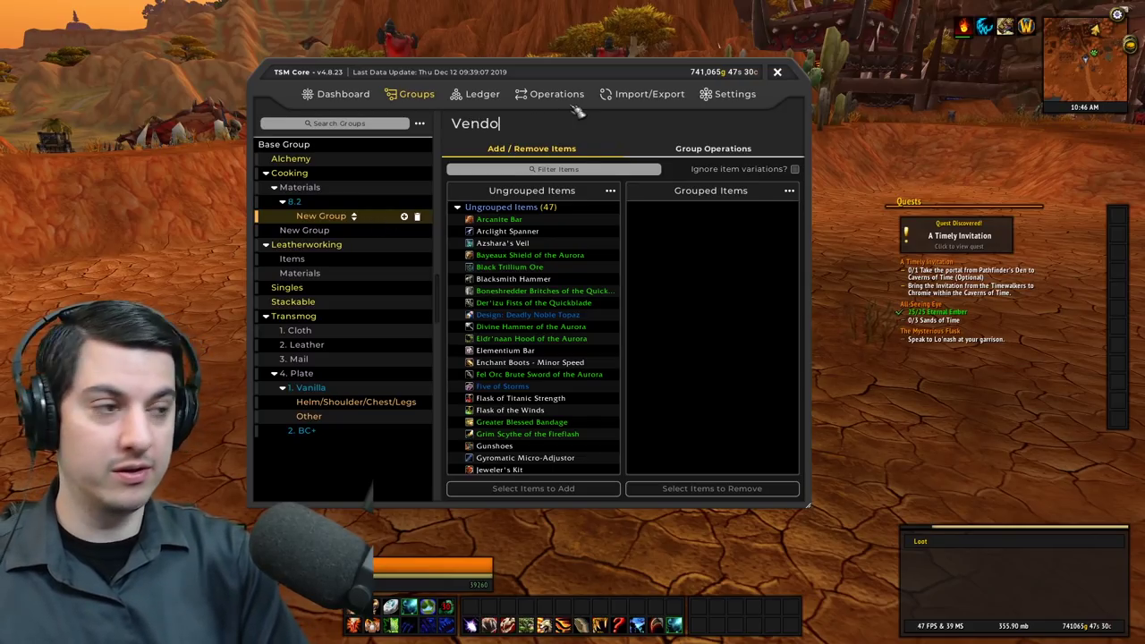
type("r")
key("Return")
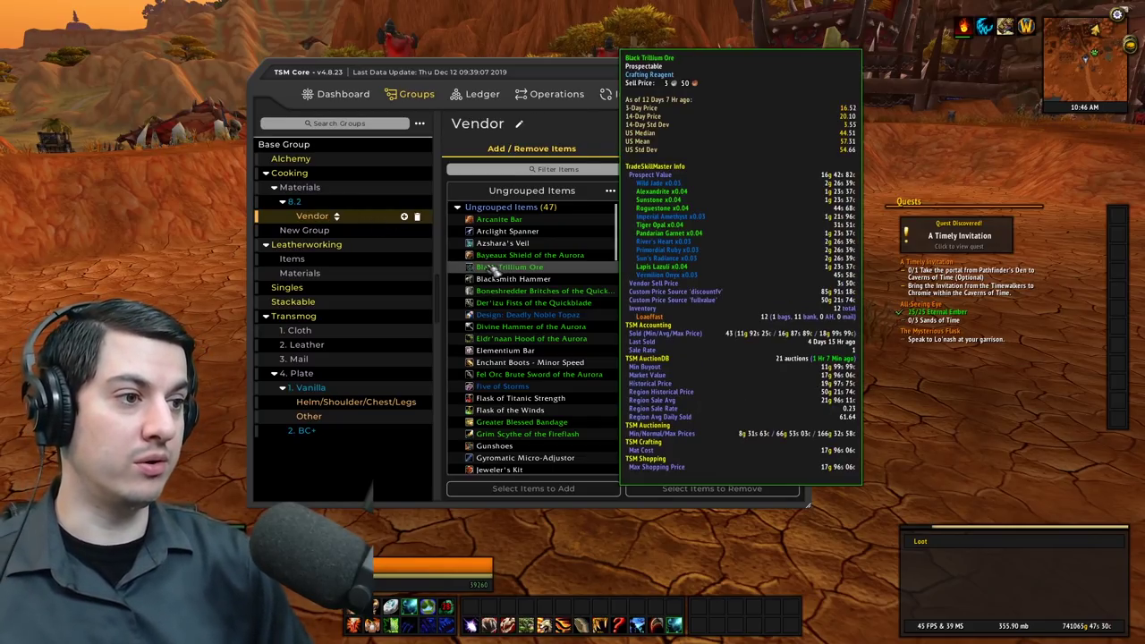
- Add Choral Honey, Foosaka, Fresh Potato, Wild Berries and Wild Flour from the parent items to the Vendor group
left_click(458, 207)
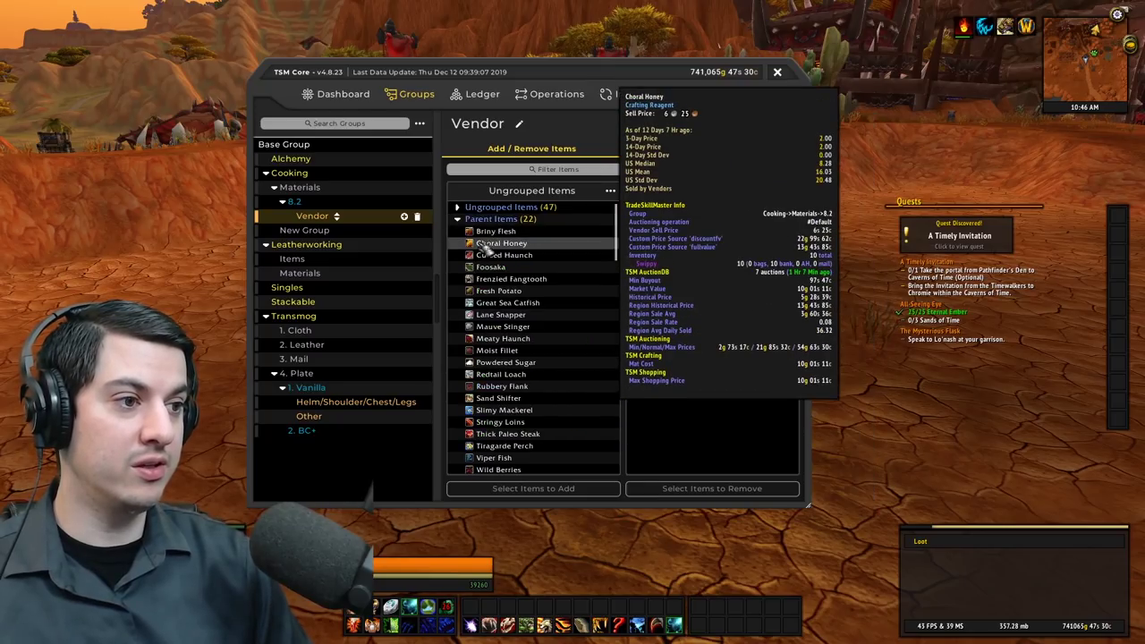
left_click(503, 244)
left_click(501, 267)
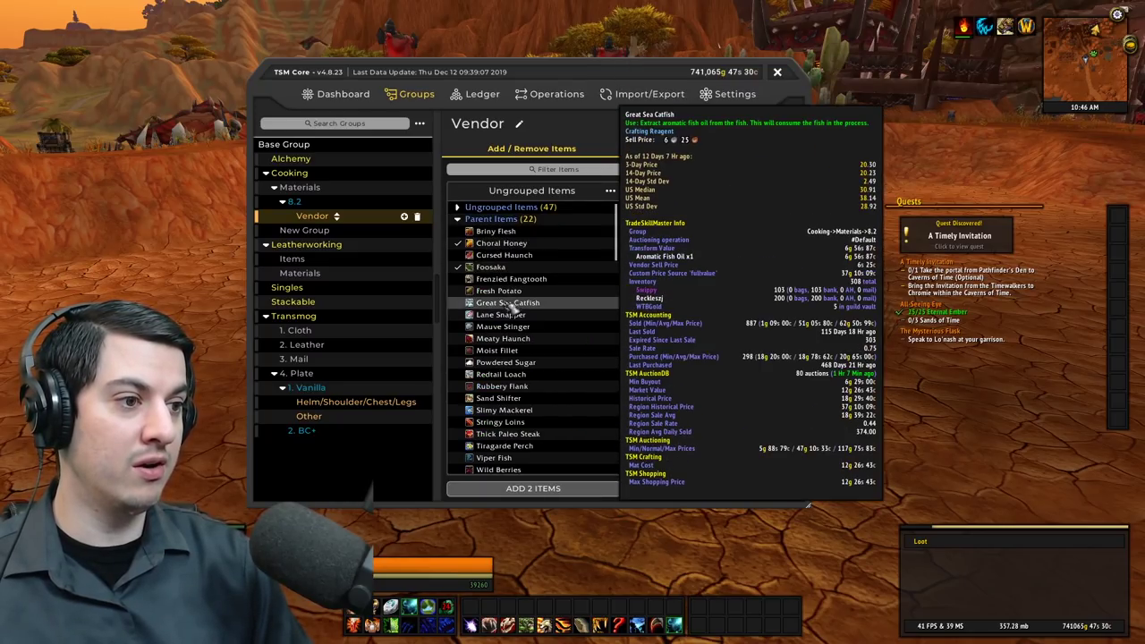
left_click(502, 292)
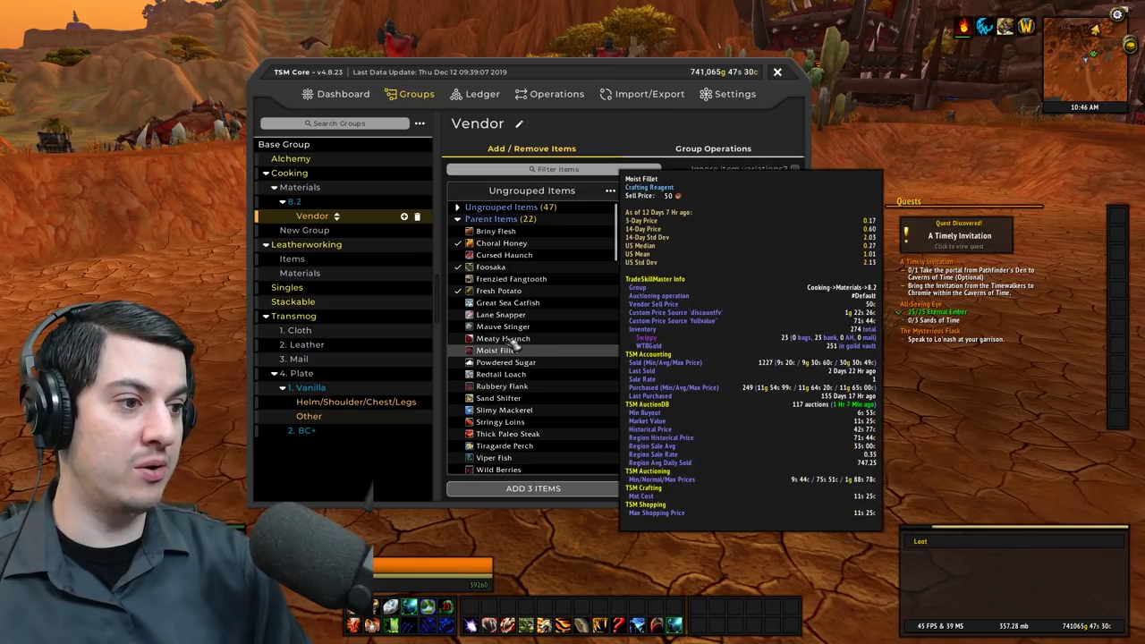
scroll(499, 447, "down", 1)
left_click(500, 456)
left_click(503, 467)
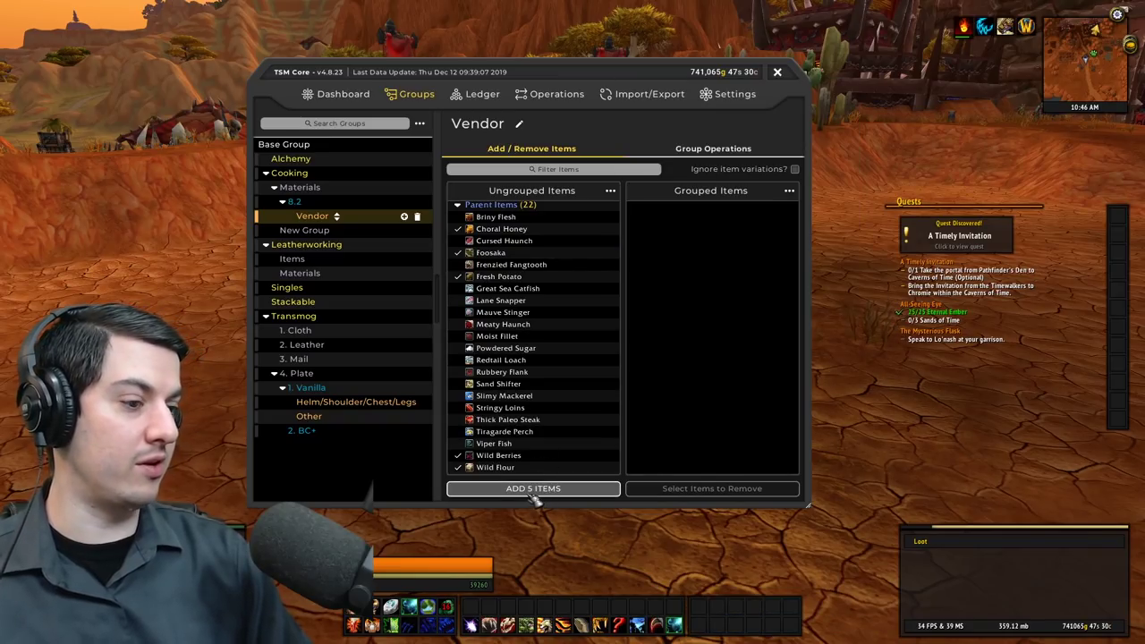
left_click(534, 491)
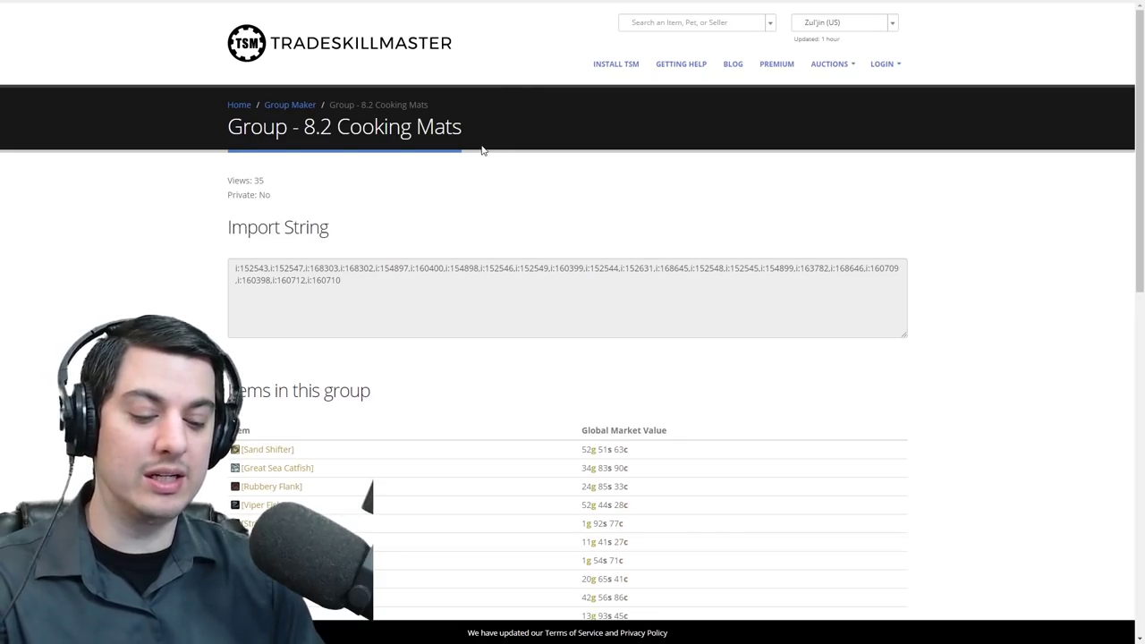
- Switch to the Wowhead website and open the item database list of plate armor
key("F11")
left_click(81, 10)
key("F11")
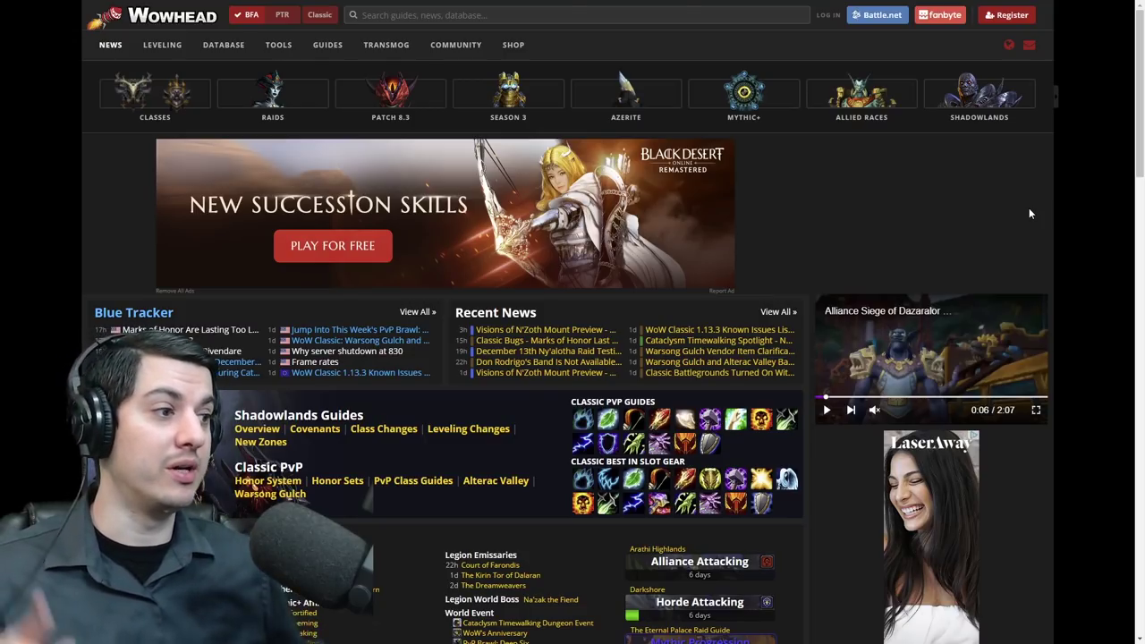
mouse_move(190, 56)
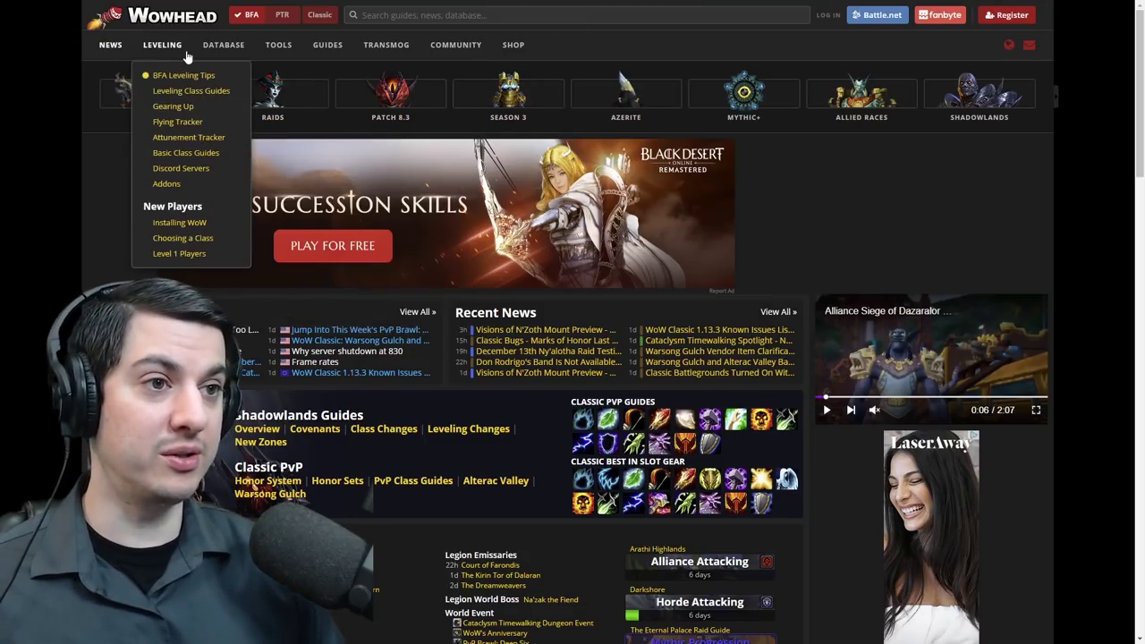
mouse_move(224, 49)
mouse_move(231, 107)
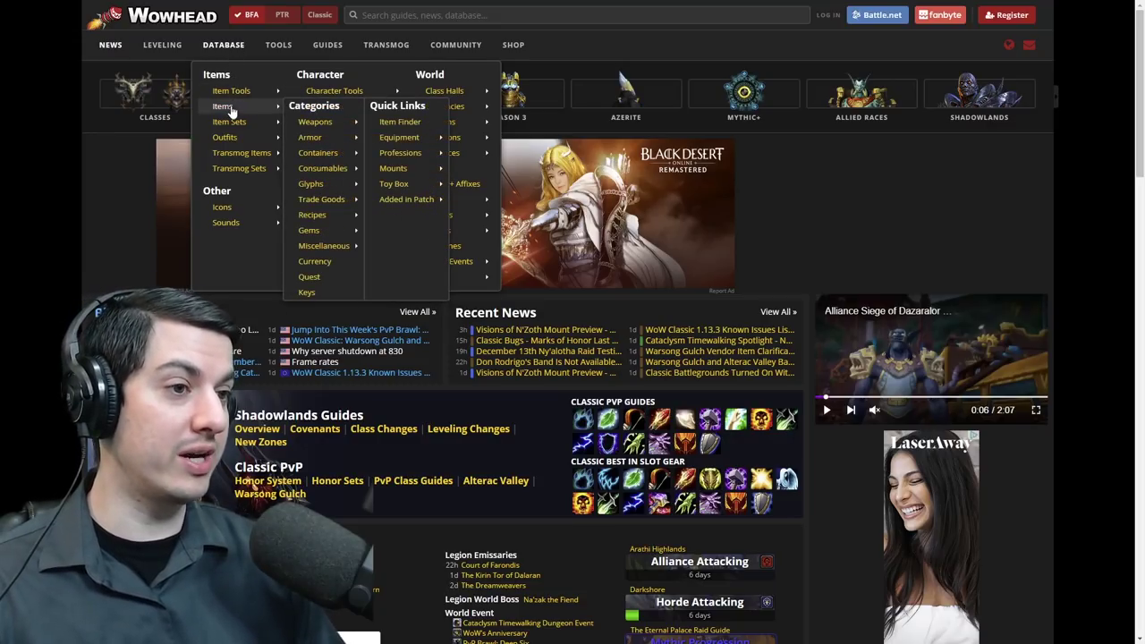
mouse_move(309, 137)
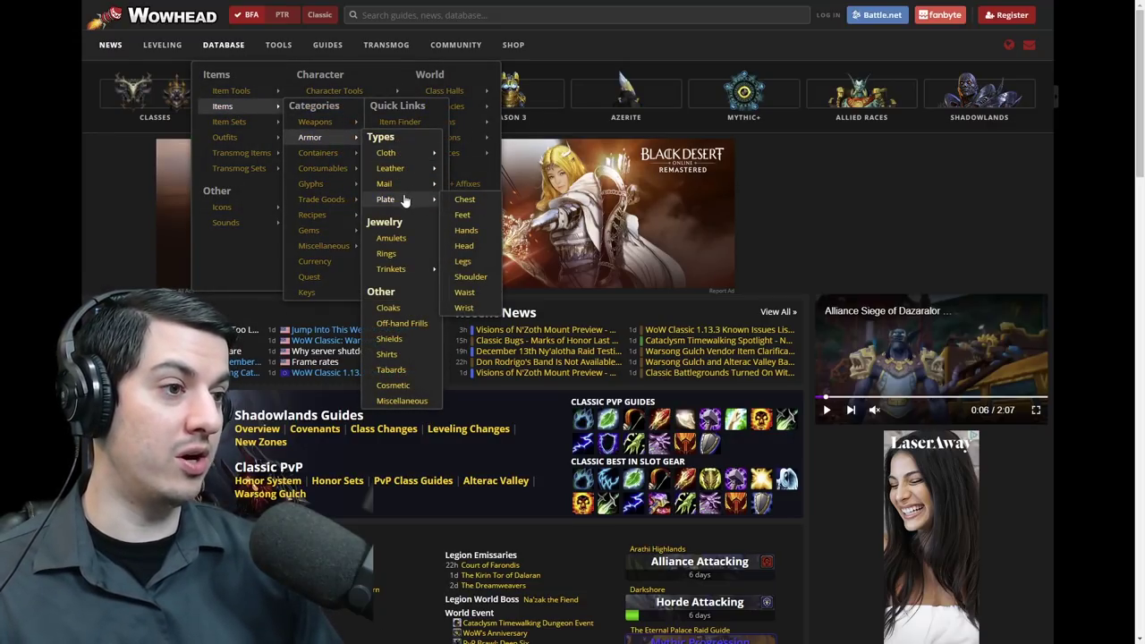
left_click(401, 201)
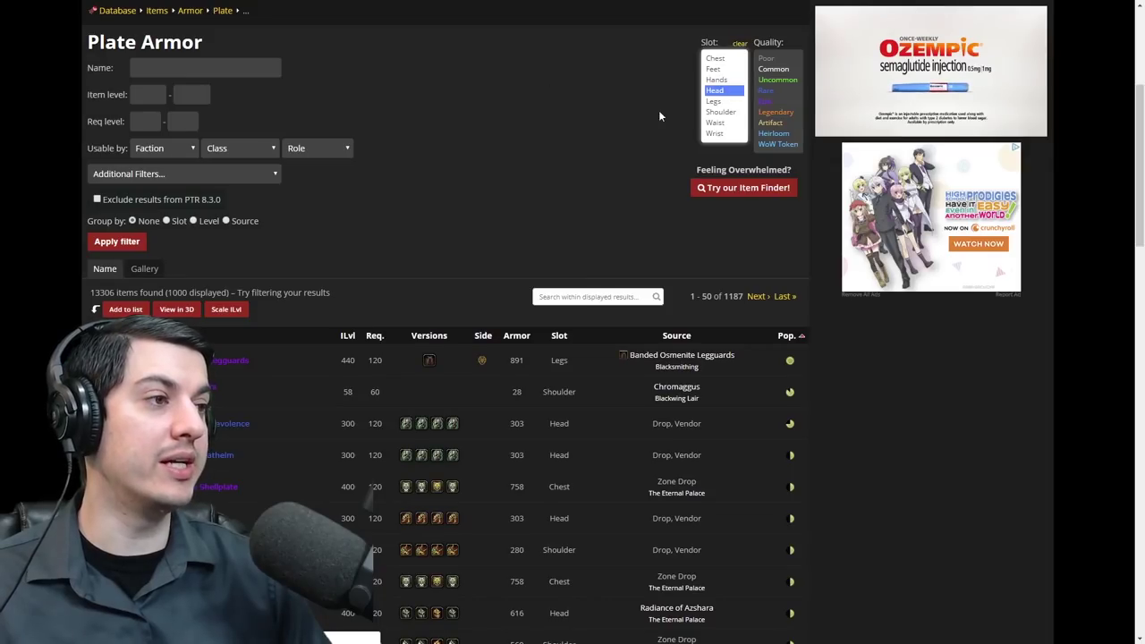
- Add the Shoulder, Chest and Legs slots to the plate armor filter and limit the quality to Uncommon
left_click(740, 113, "ctrl")
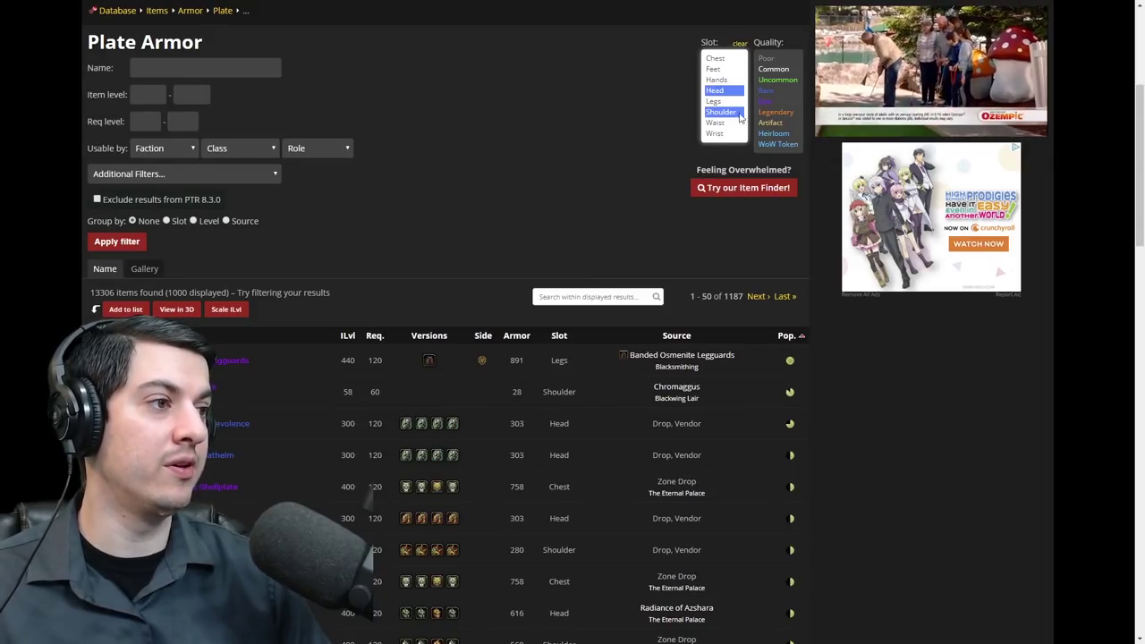
left_click(725, 59, "ctrl")
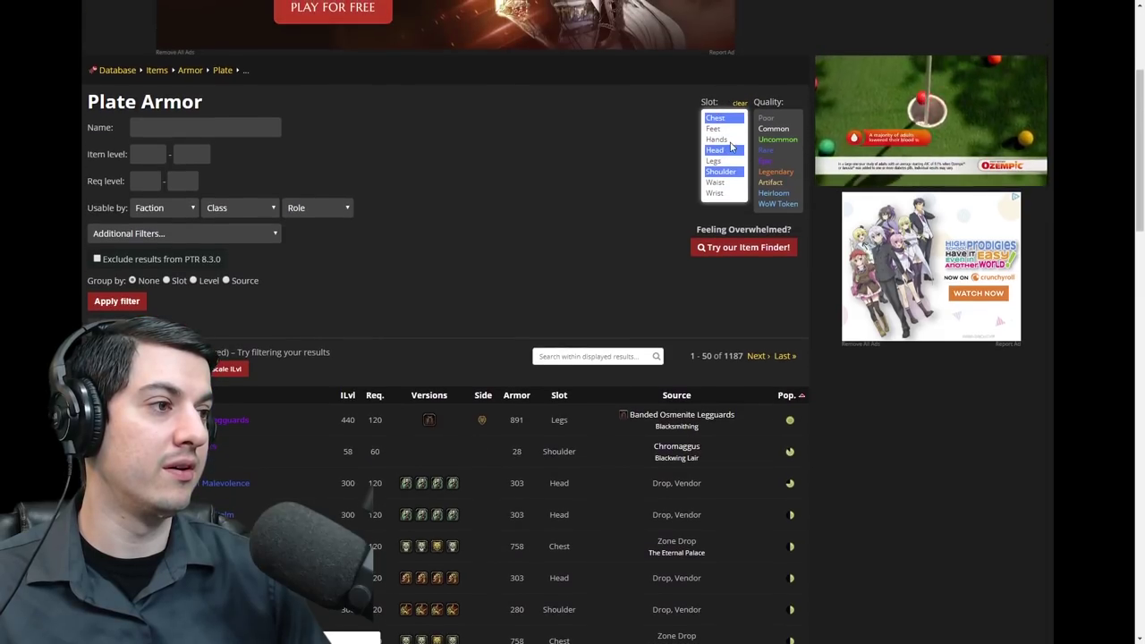
left_click(720, 101, "ctrl")
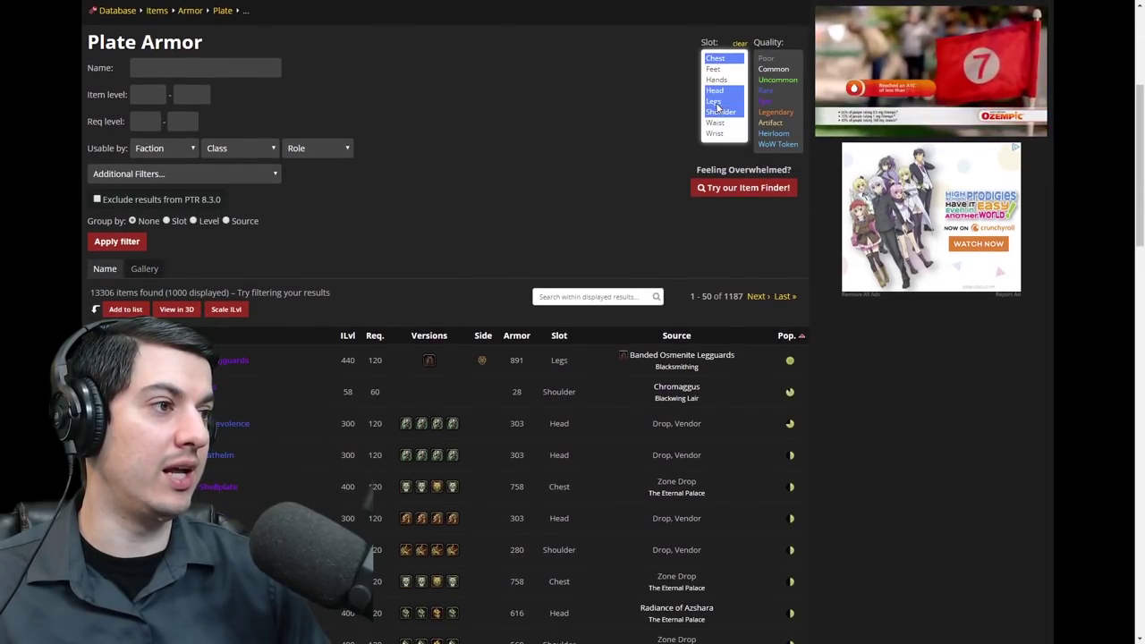
left_click(771, 80)
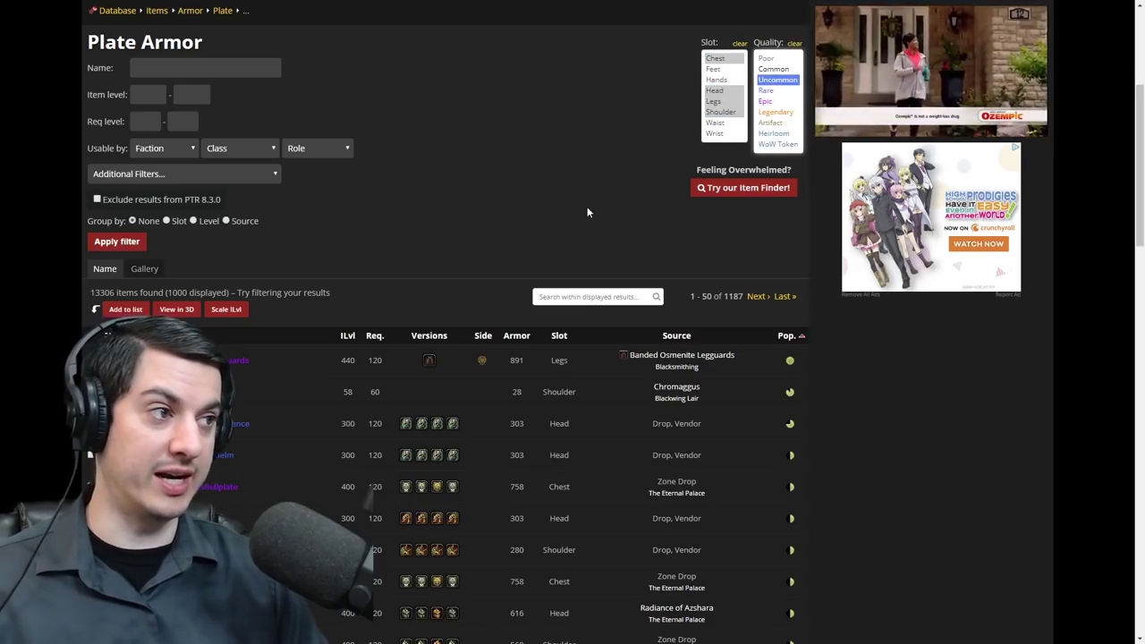
- Add an Added in expansion filter to the plate armor search and set it to None
left_click(267, 174)
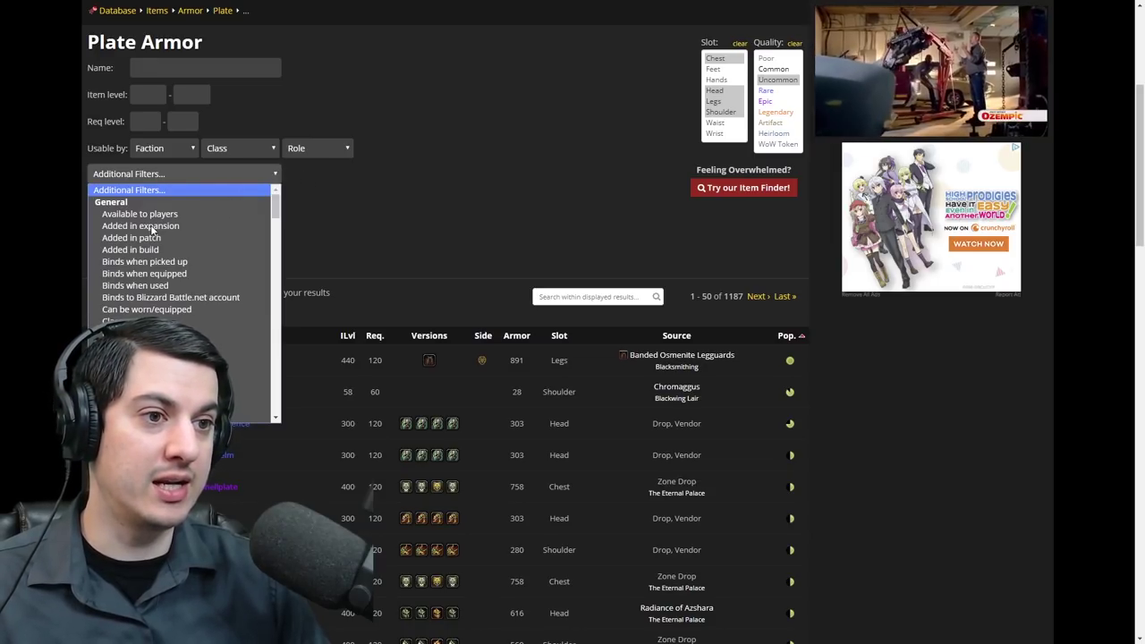
left_click(162, 226)
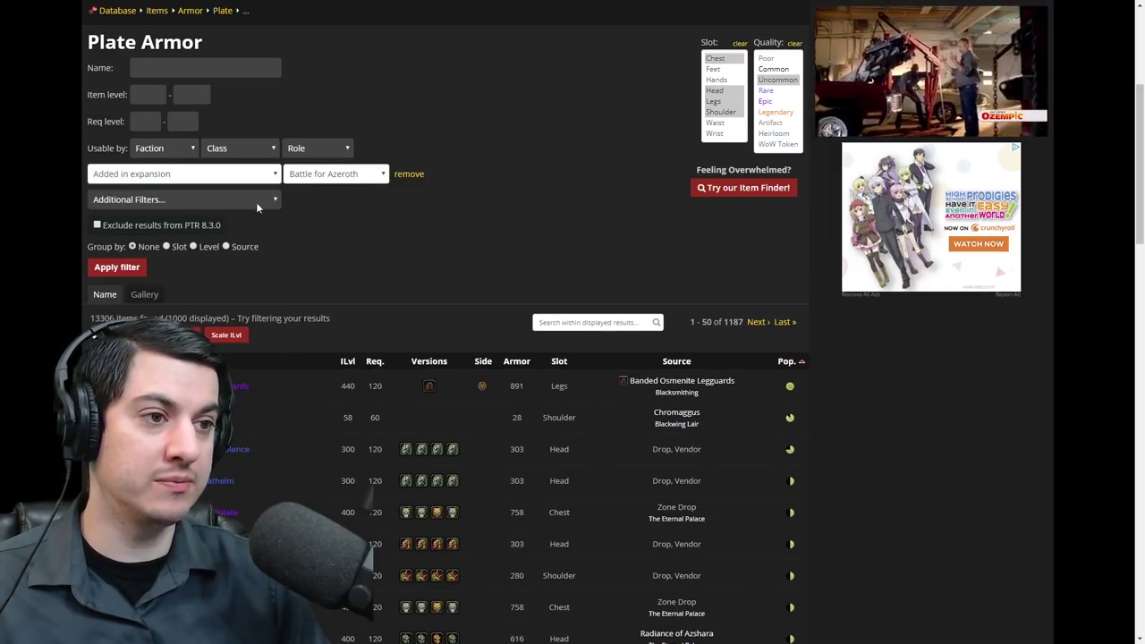
left_click(380, 179)
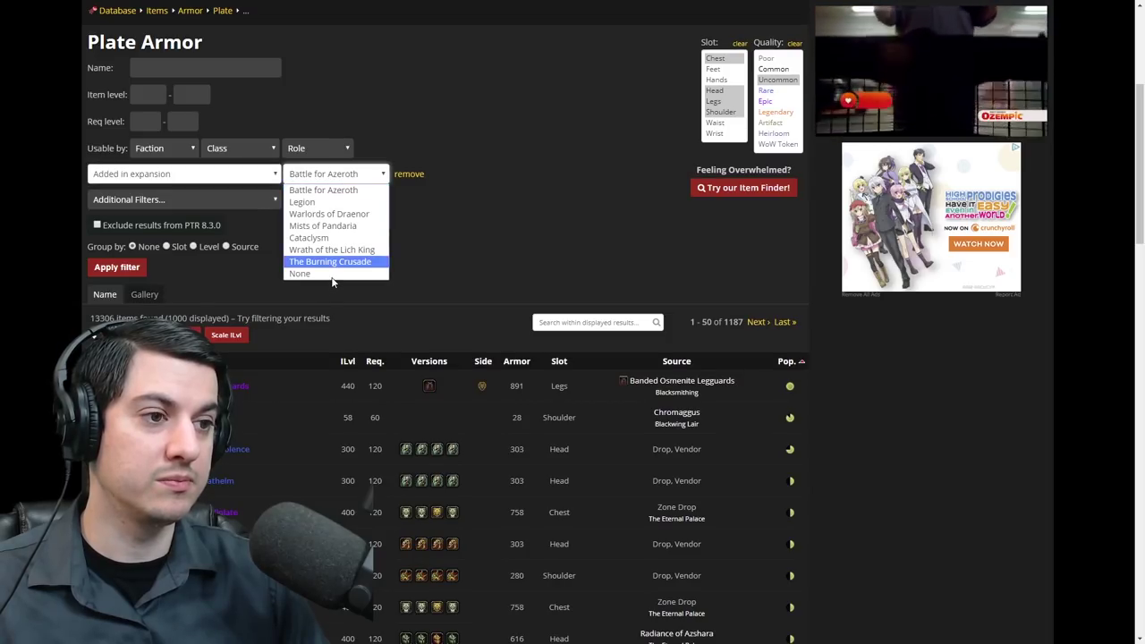
left_click(332, 274)
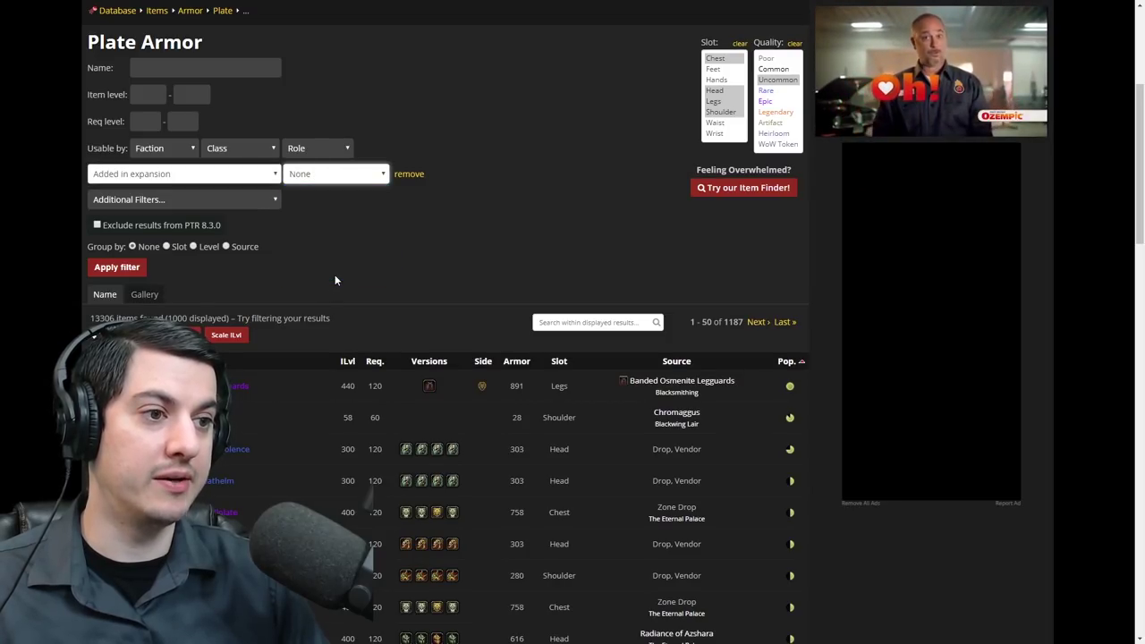
- Set Crafted by a profession to No, Binds when equipped to Yes, required level to 40-60 and slot to Chest only, and apply the filter
left_click(179, 198)
scroll(186, 278, "down", 5)
key("Down")
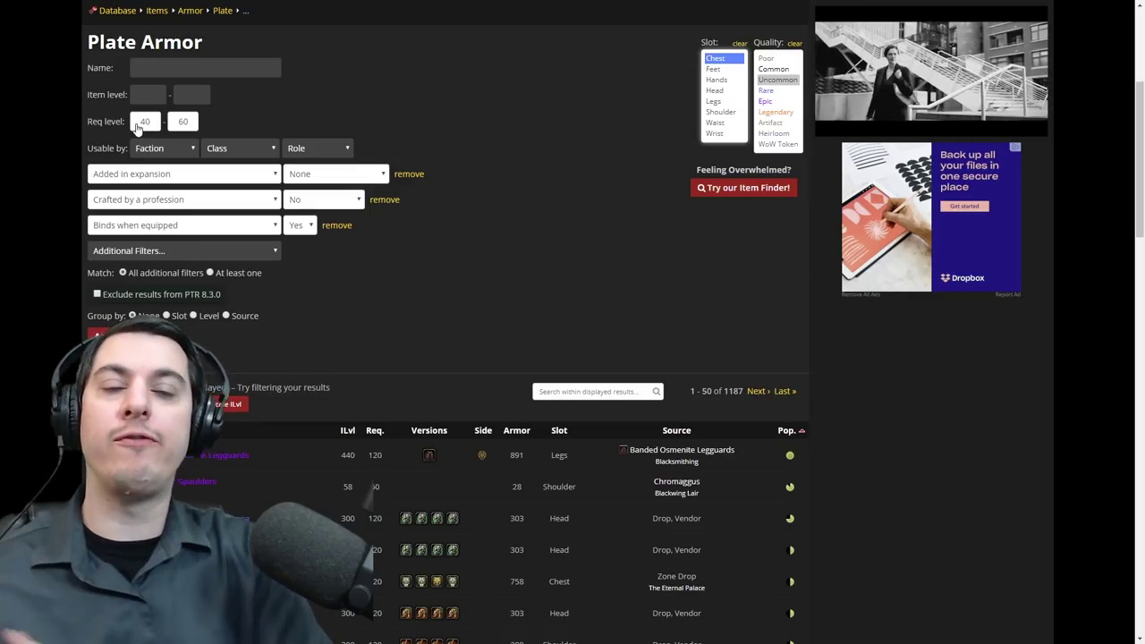
left_click(137, 128)
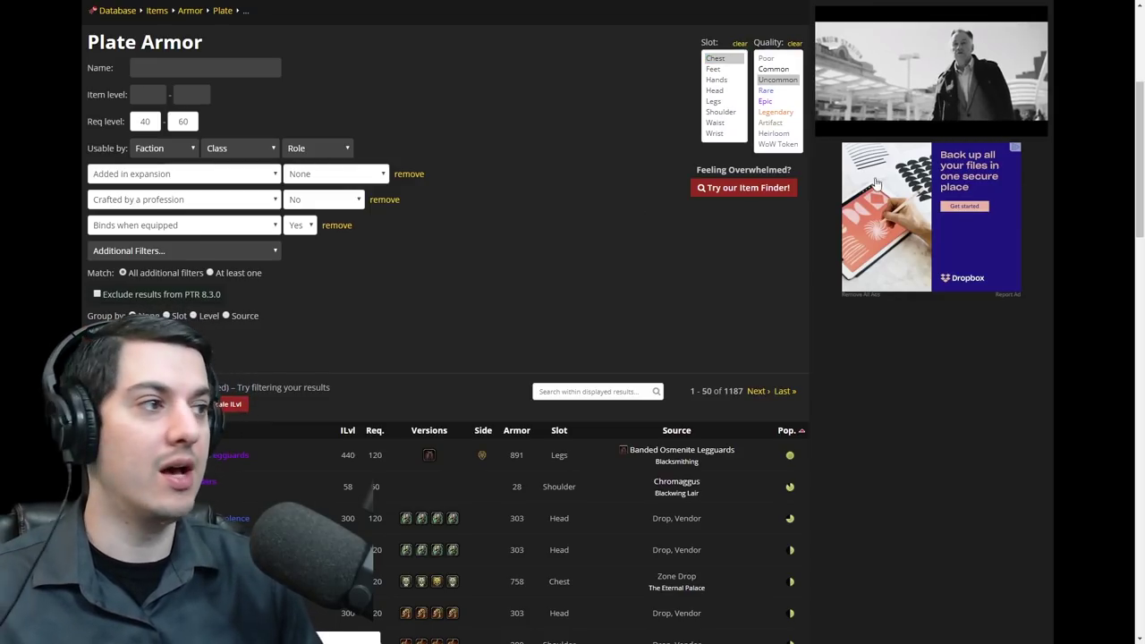
key("Return")
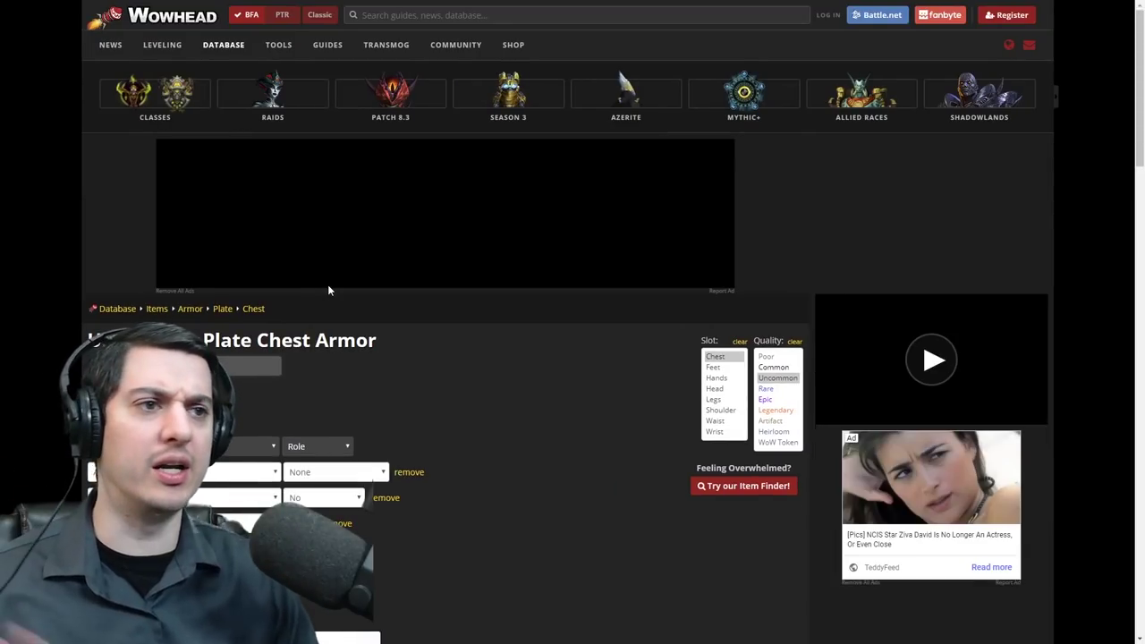
- Look through the filtered uncommon plate chest armor list, checking the item names, levels and sources
scroll(561, 429, "down", 4)
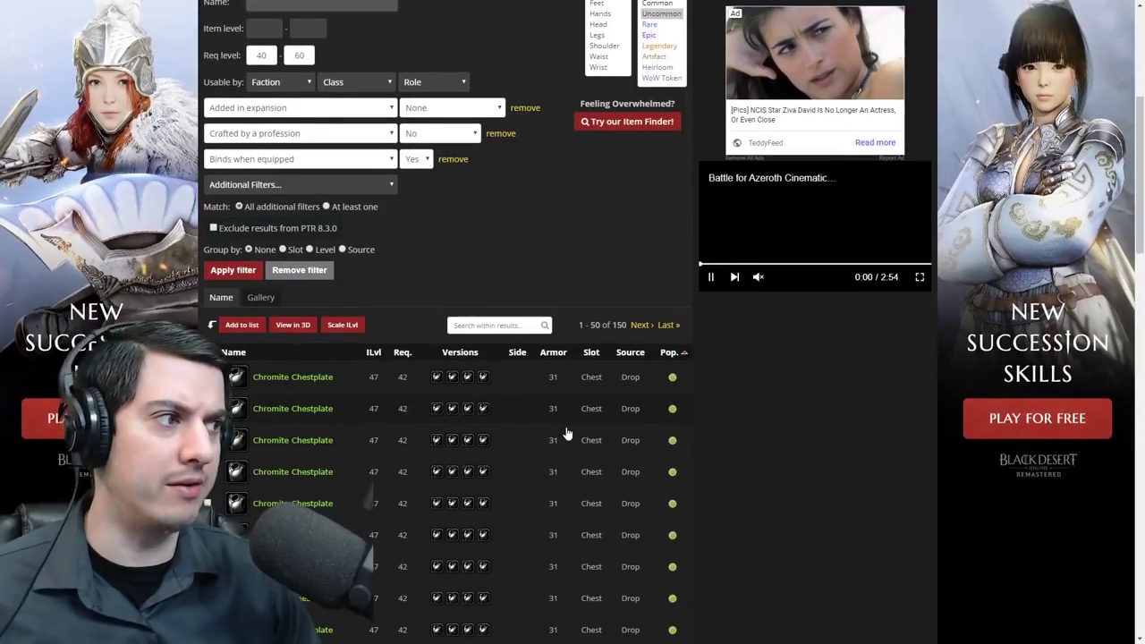
scroll(583, 273, "down", 3)
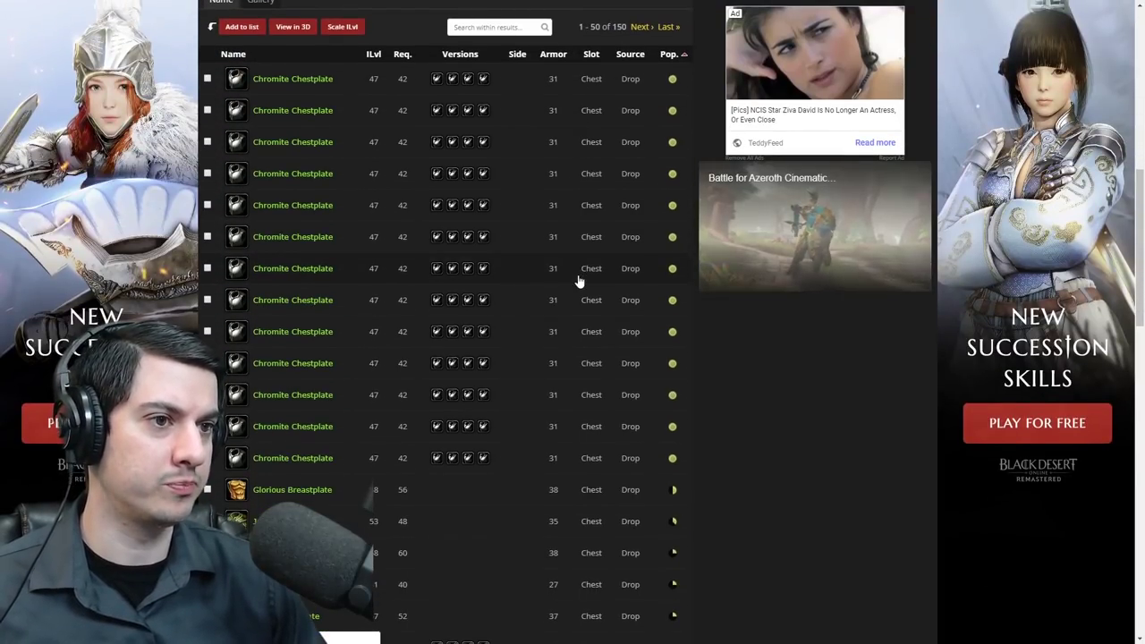
scroll(579, 281, "down", 4)
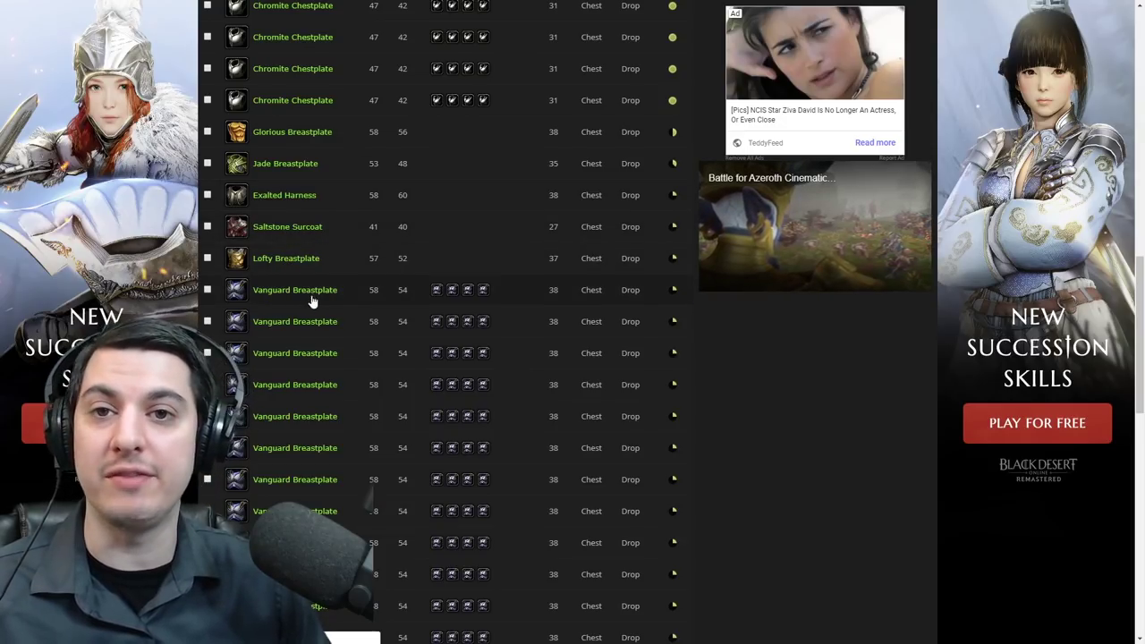
scroll(519, 254, "down", 5)
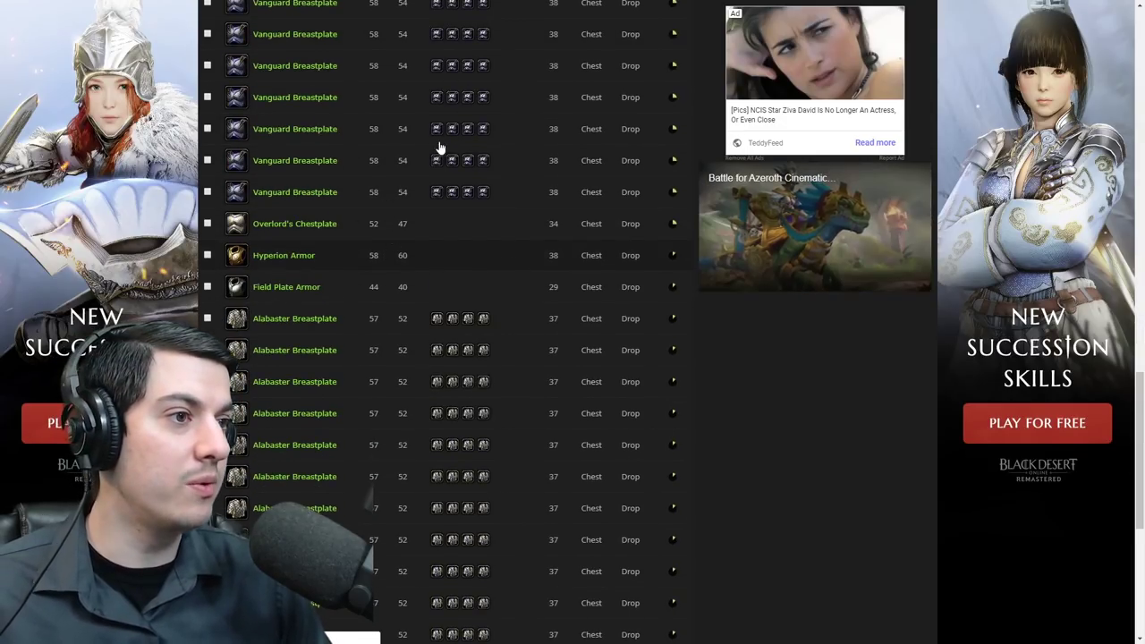
scroll(331, 257, "down", 2)
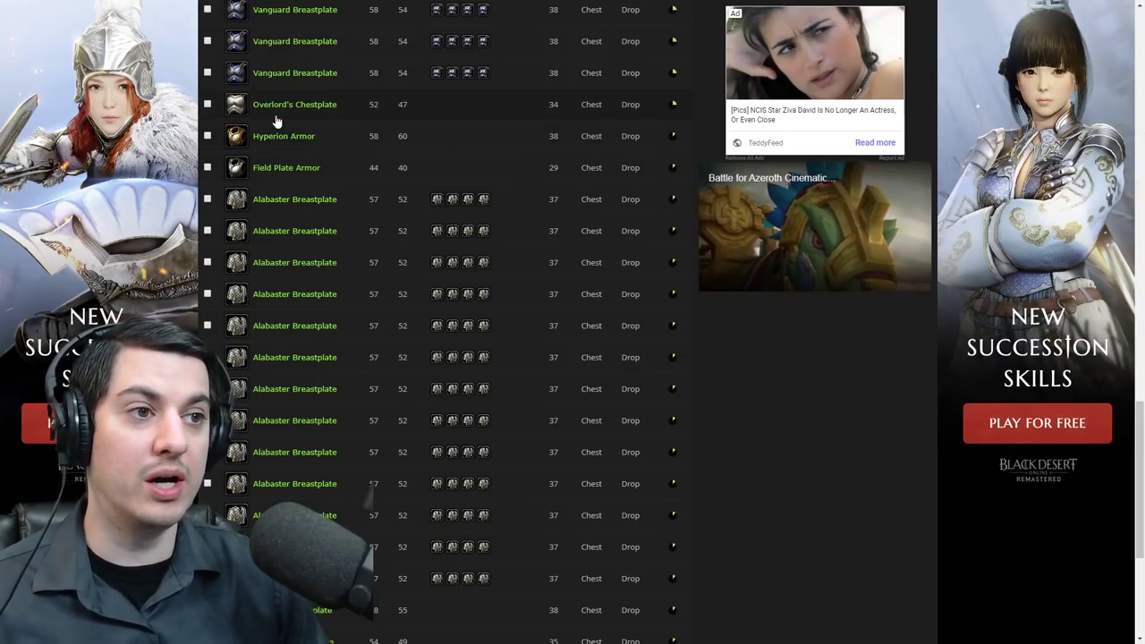
mouse_move(289, 112)
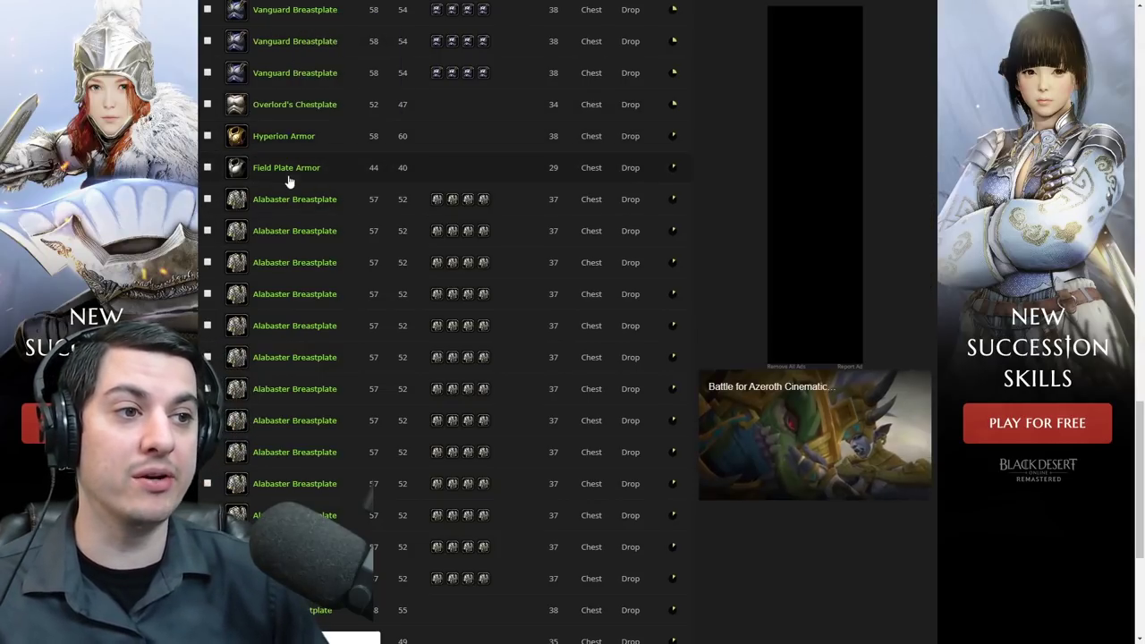
scroll(289, 275, "down", 4)
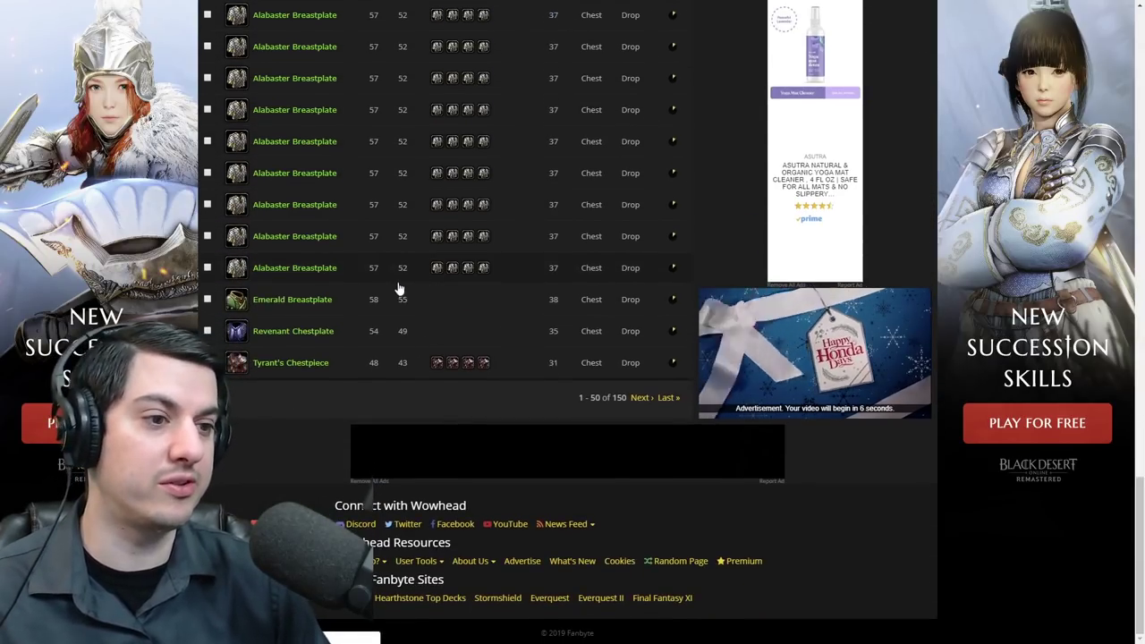
scroll(295, 282, "up", 5)
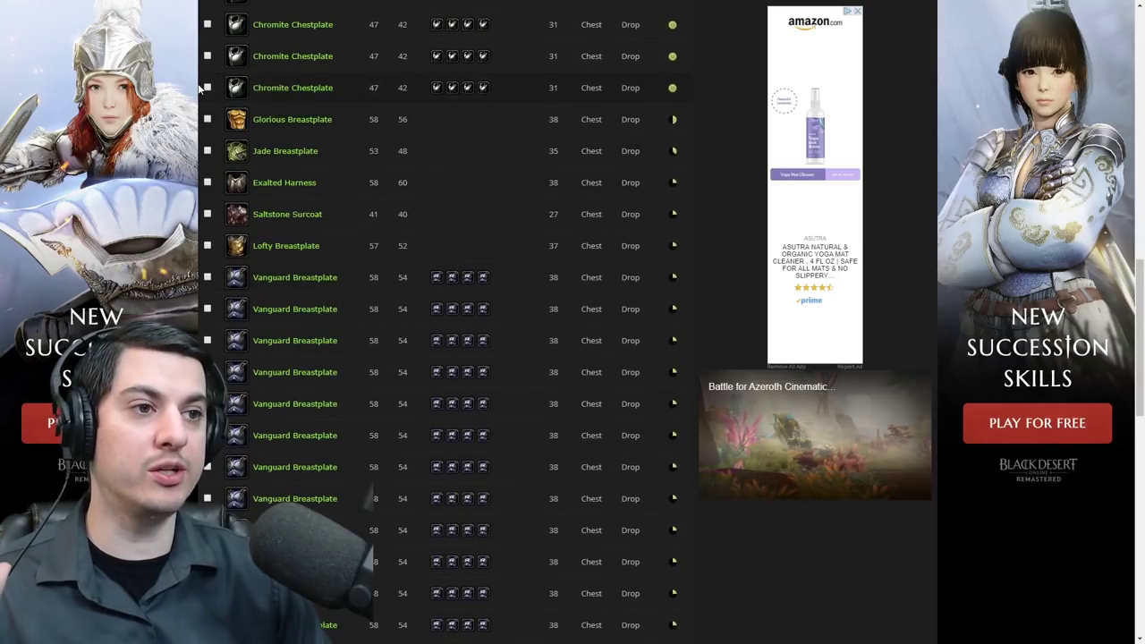
- Select and copy all the chest armor rows shown in the filtered results
left_click_drag(251, 88, 664, 442)
scroll(682, 310, "down", 5)
scroll(680, 494, "down", 5)
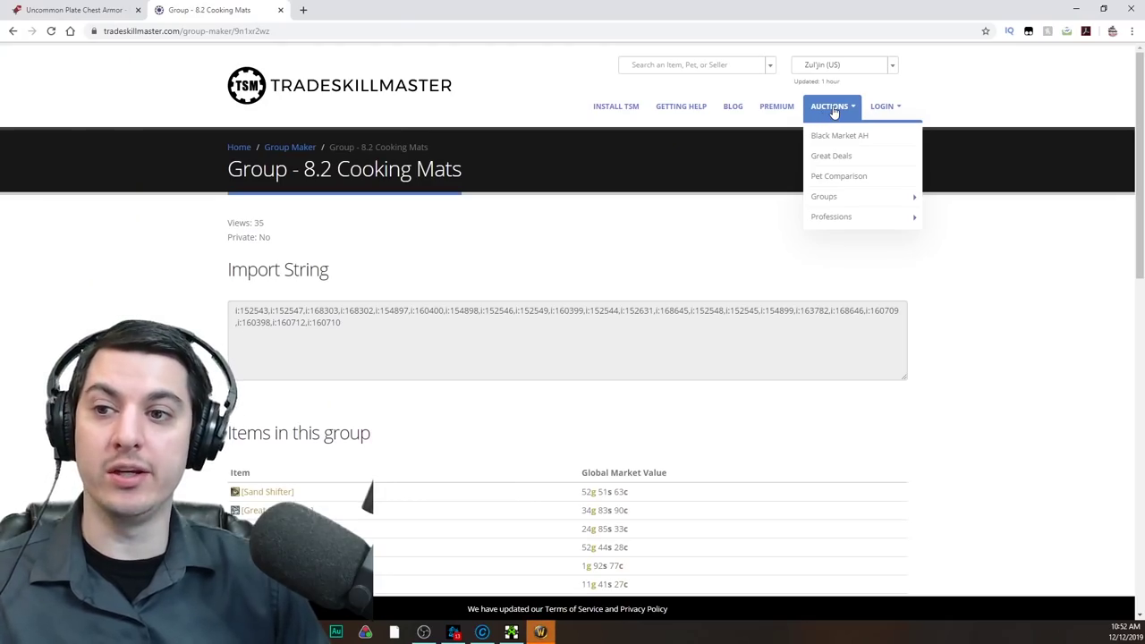
- Open the group creation page on the TradeSkillMaster website and paste the copied chest armor list into its item links box
mouse_move(851, 197)
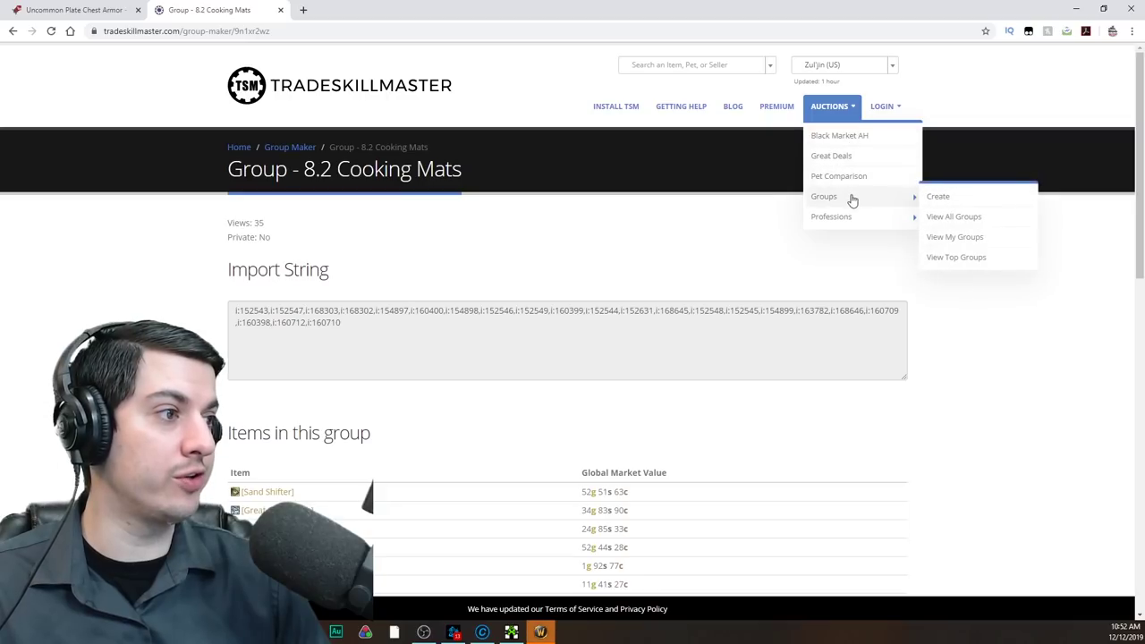
left_click(956, 198)
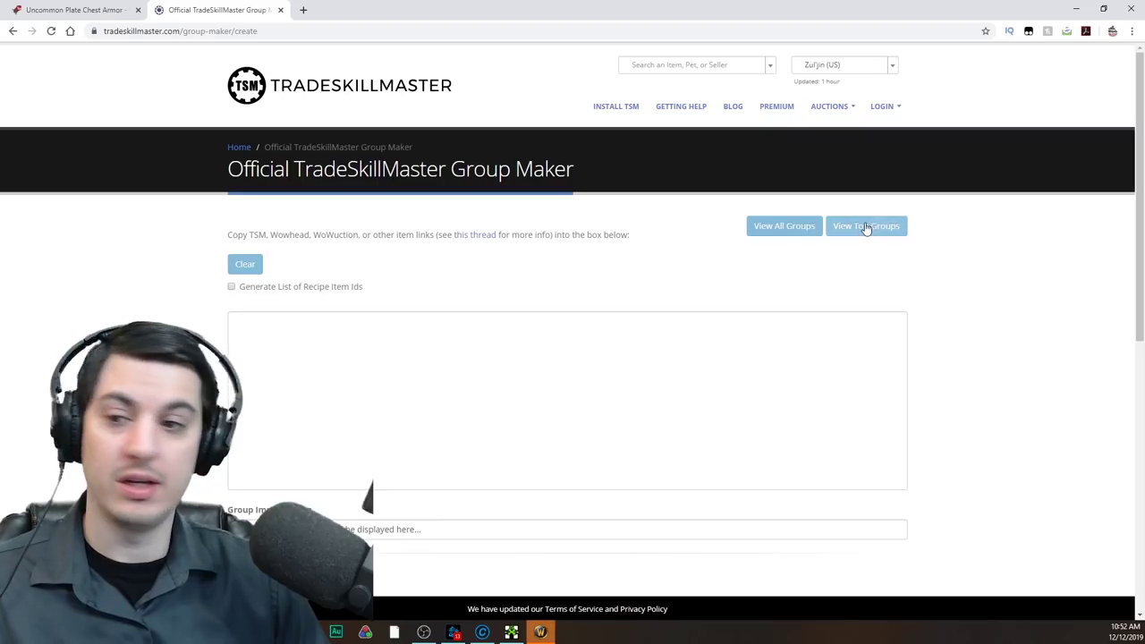
key("ctrl+v")
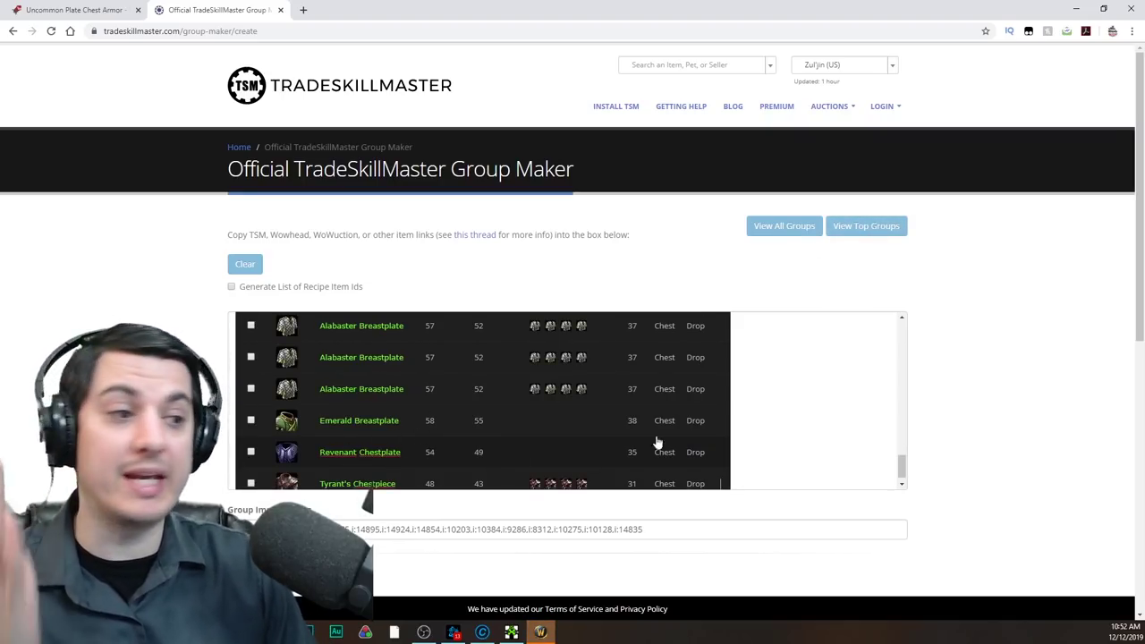
- Copy the group import string generated from the pasted chest armor list
scroll(1020, 340, "down", 1)
scroll(1029, 335, "down", 4)
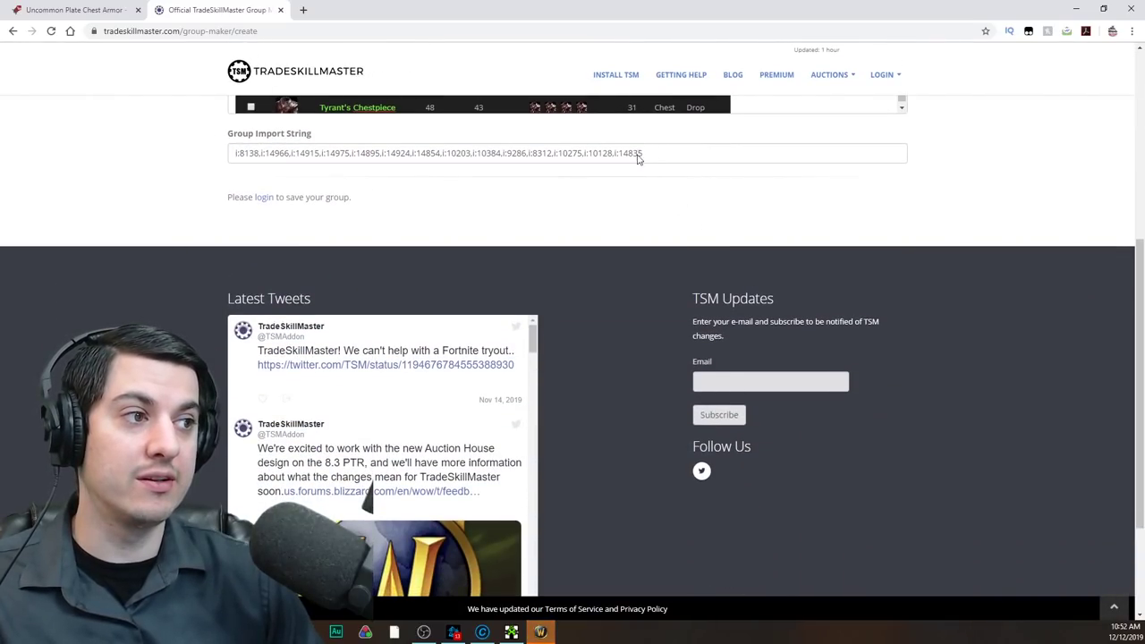
left_click(637, 155)
key("ctrl+c")
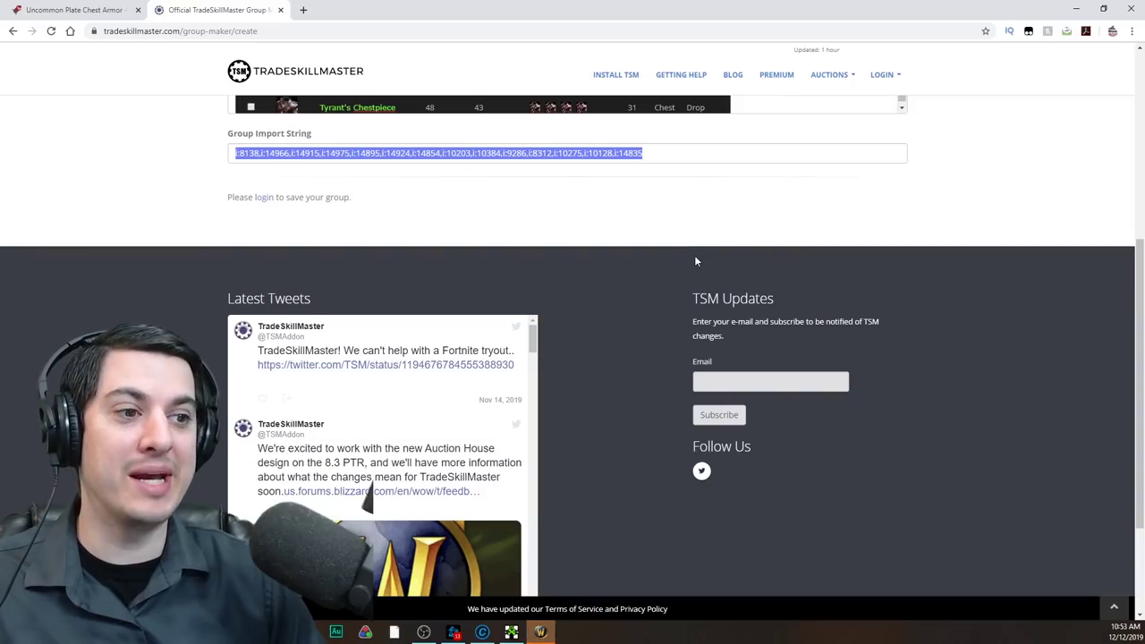
scroll(653, 300, "up", 1)
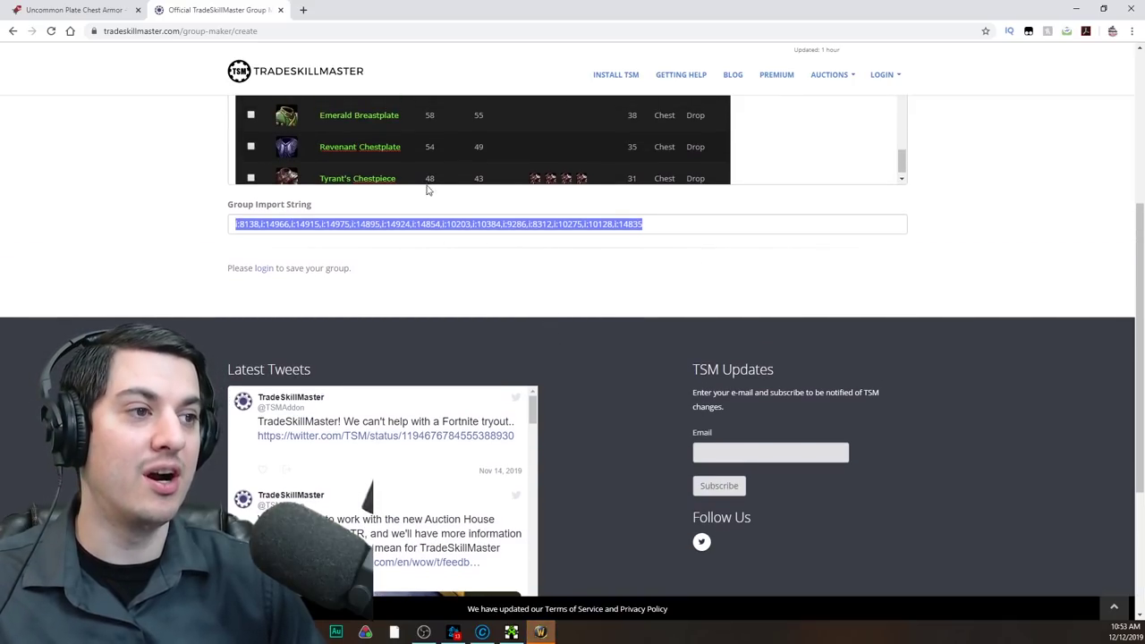
scroll(358, 233, "up", 1)
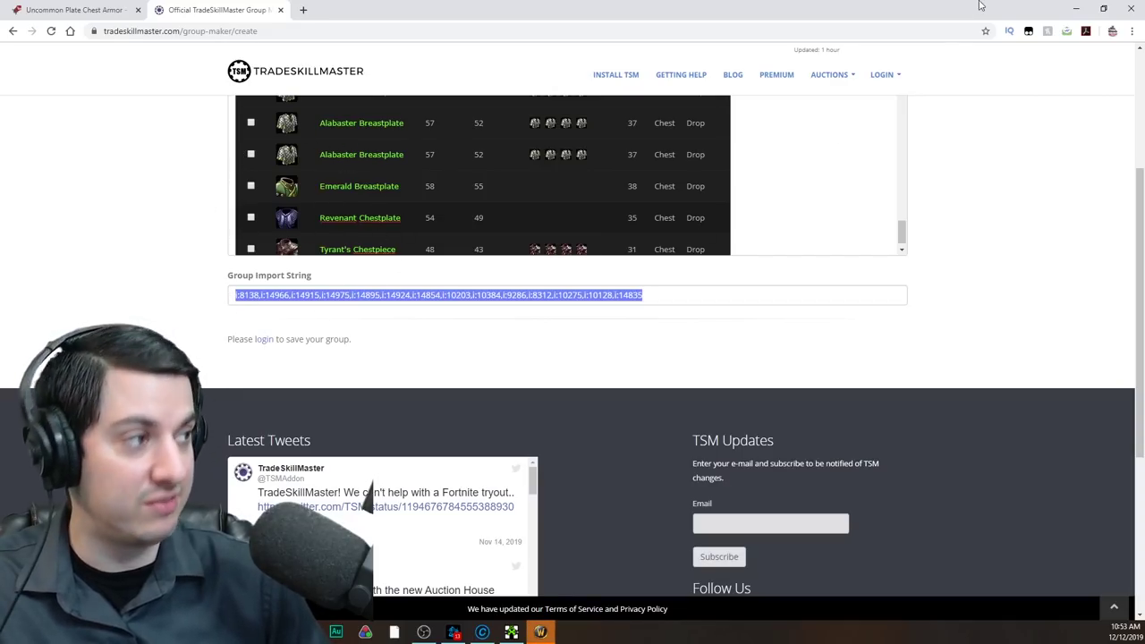
- Switch back to World of Warcraft, import the copied string into Plate's Vanilla Helm/Shoulder/Chest/Legs group and open that group's item list
left_click(1074, 8)
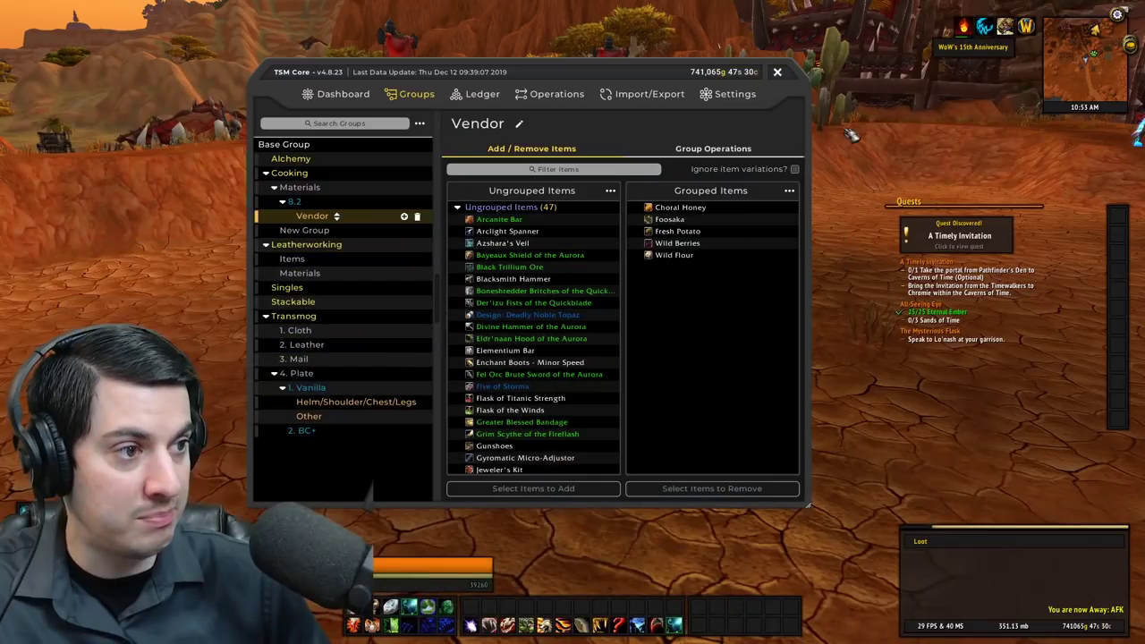
left_click(345, 405)
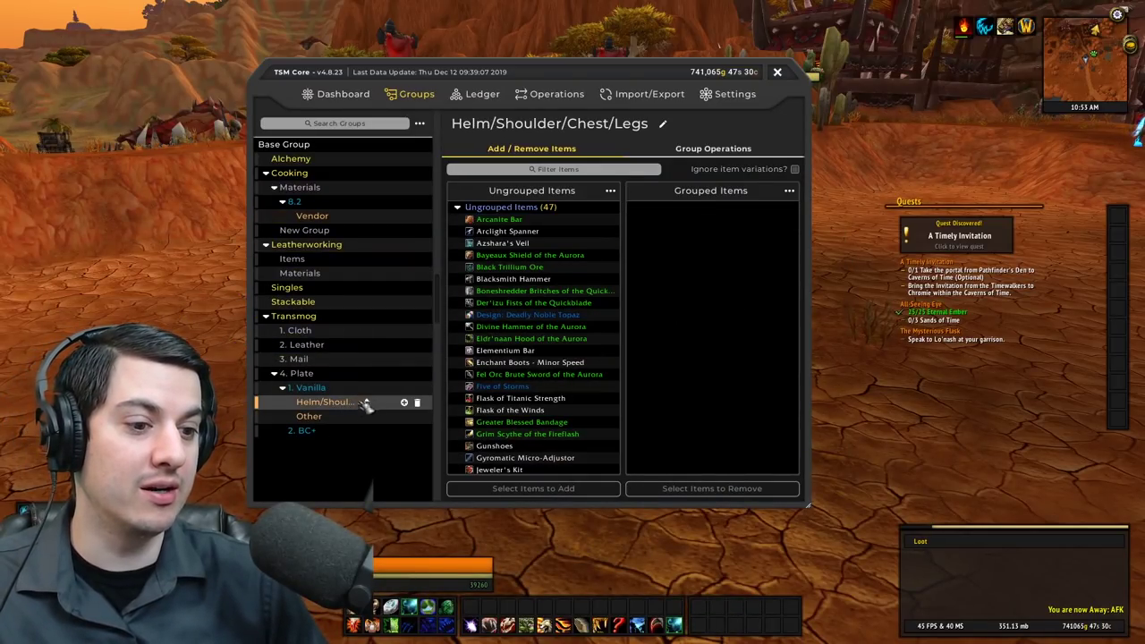
left_click(646, 97)
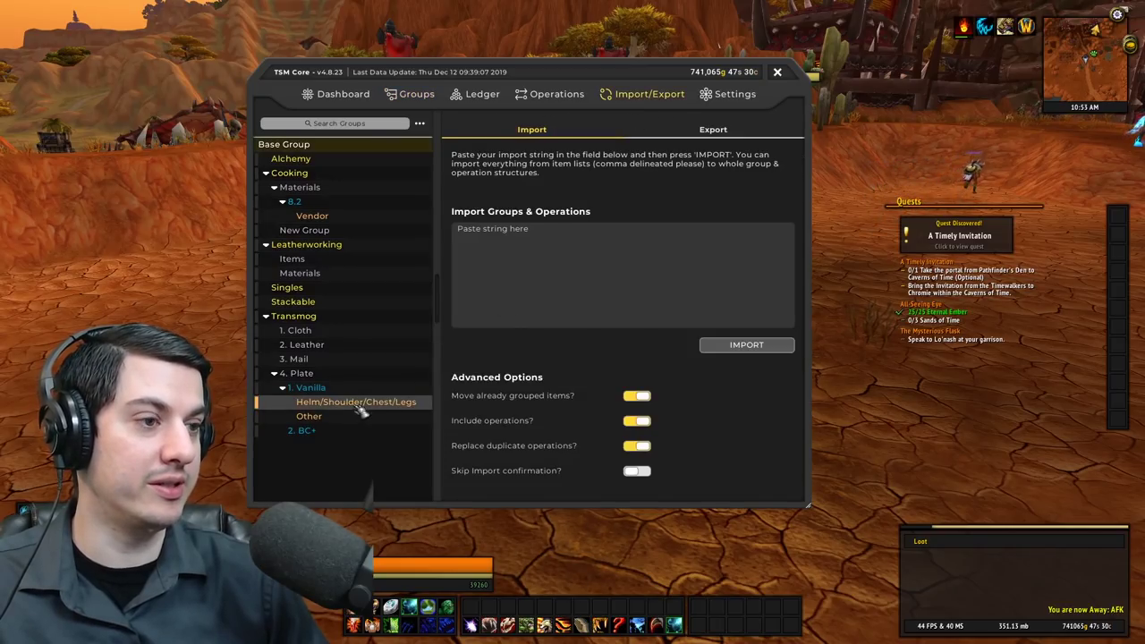
left_click(495, 259)
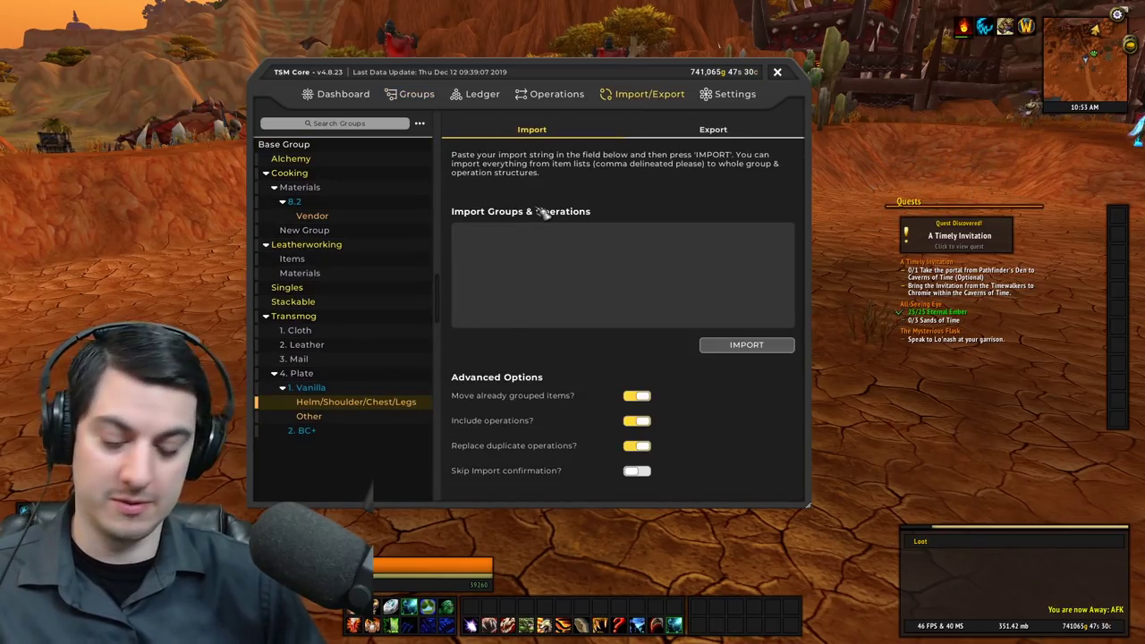
key("ctrl+v")
left_click(747, 345)
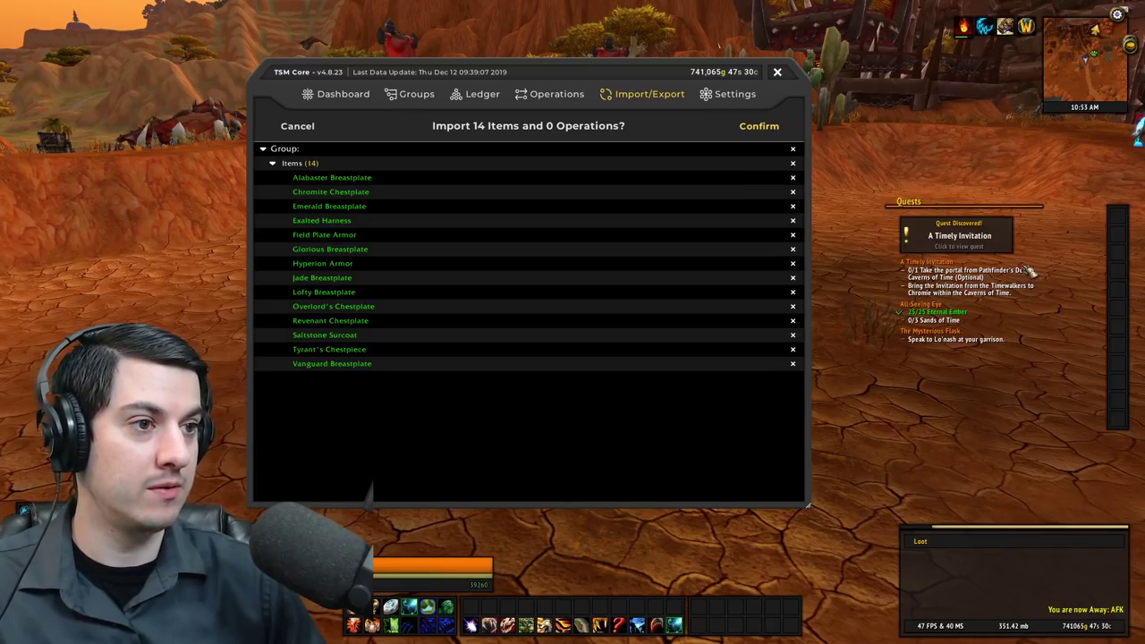
left_click(759, 126)
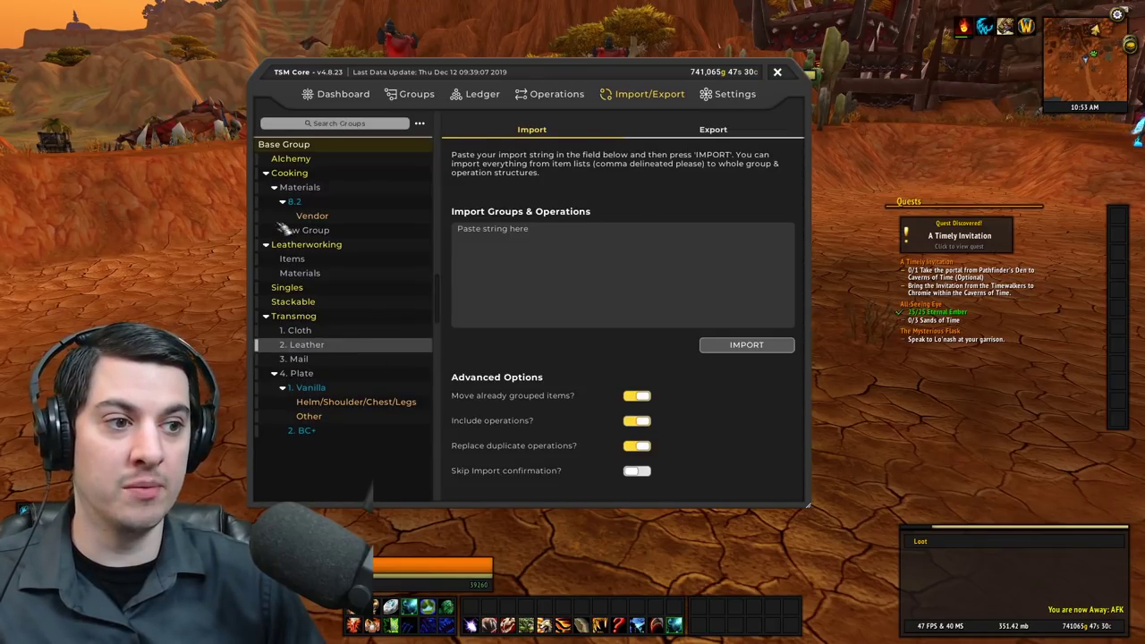
left_click(414, 95)
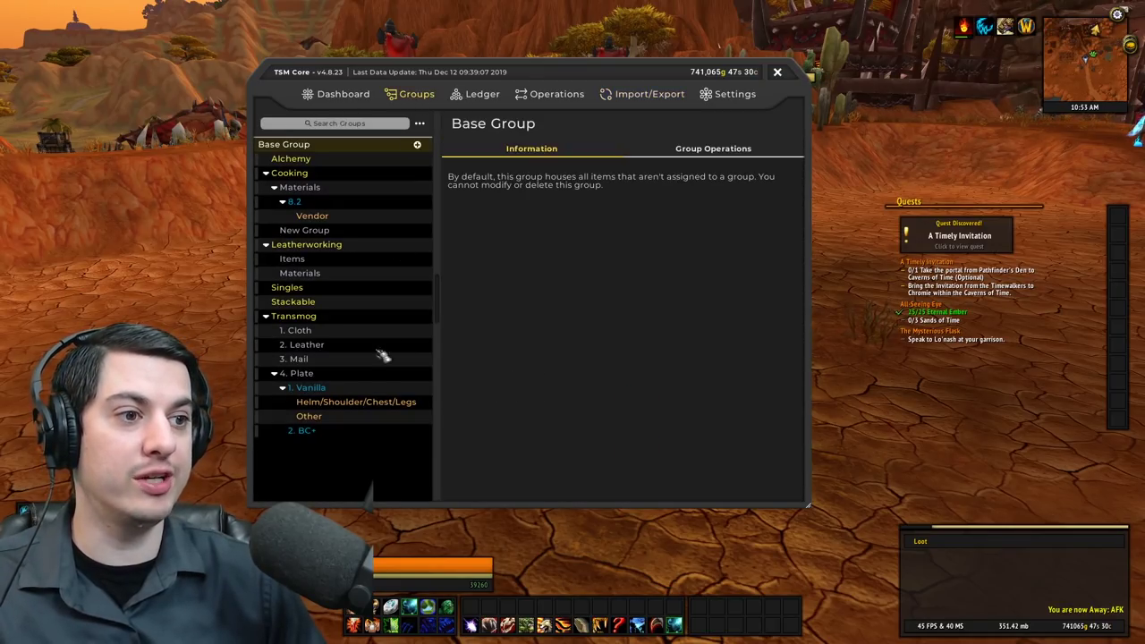
left_click(333, 403)
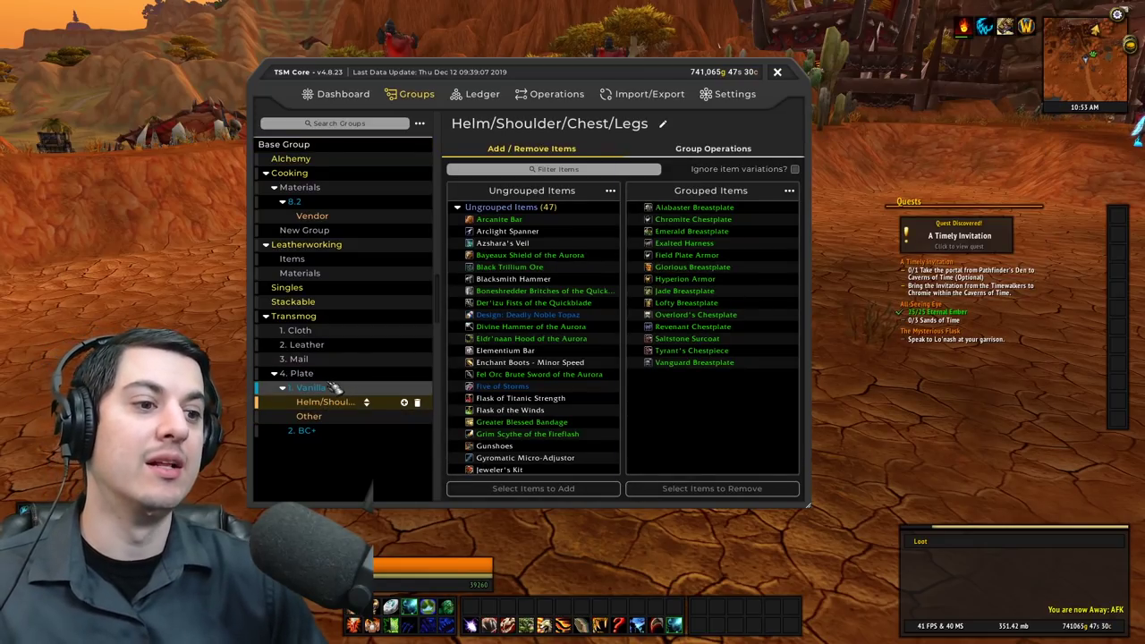
- Select the top-level Transmog group and set it to ignore item variations
mouse_move(720, 215)
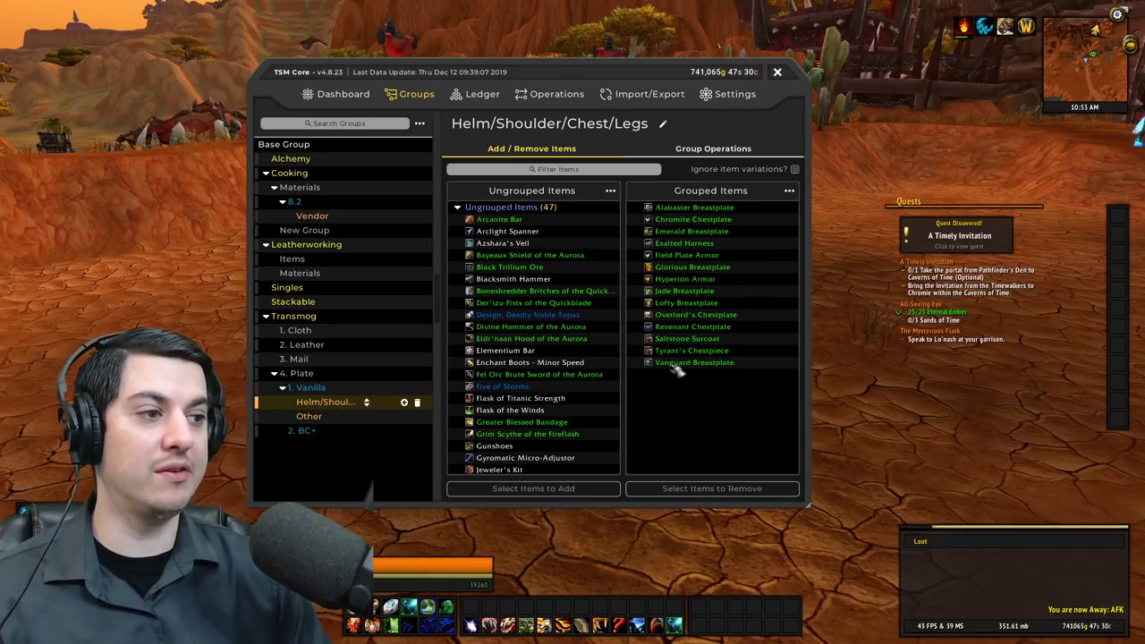
mouse_move(677, 224)
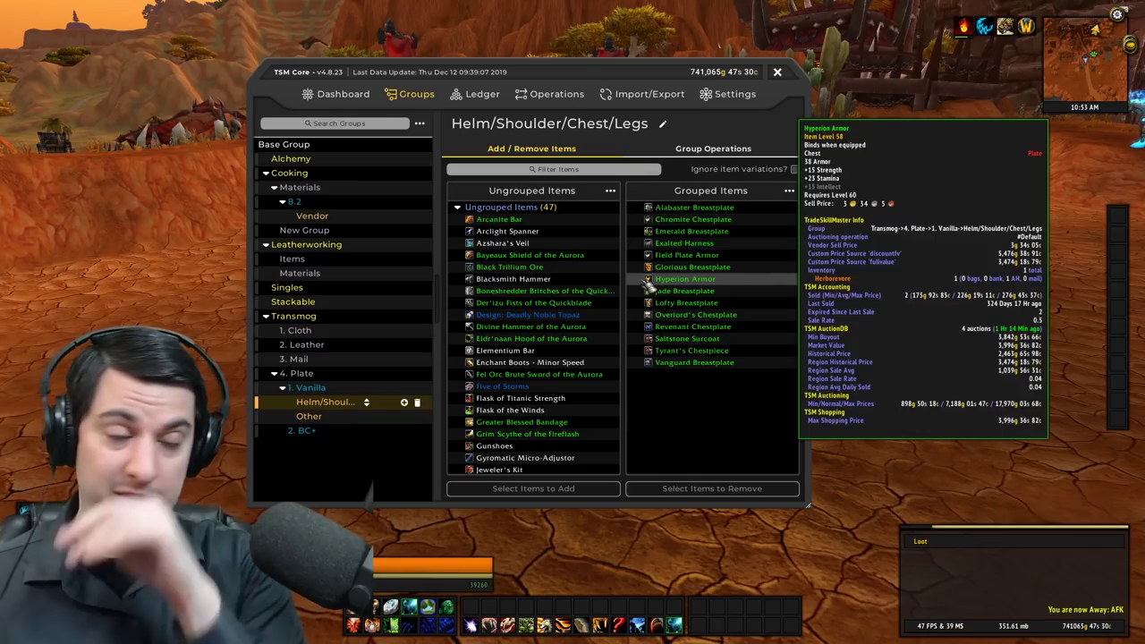
left_click(294, 316)
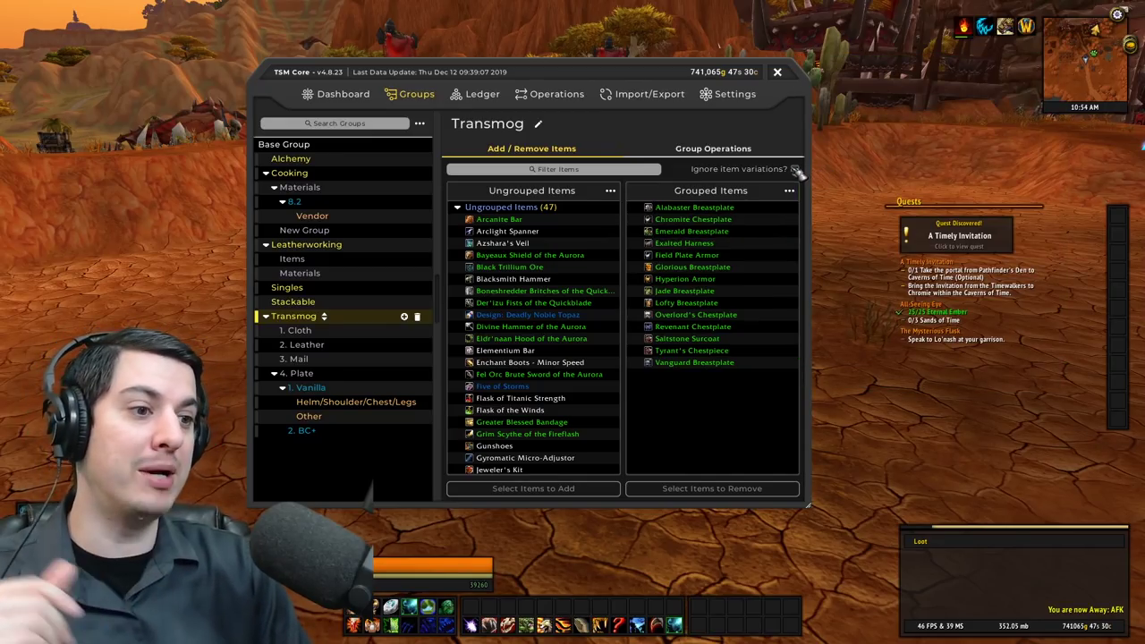
left_click(796, 168)
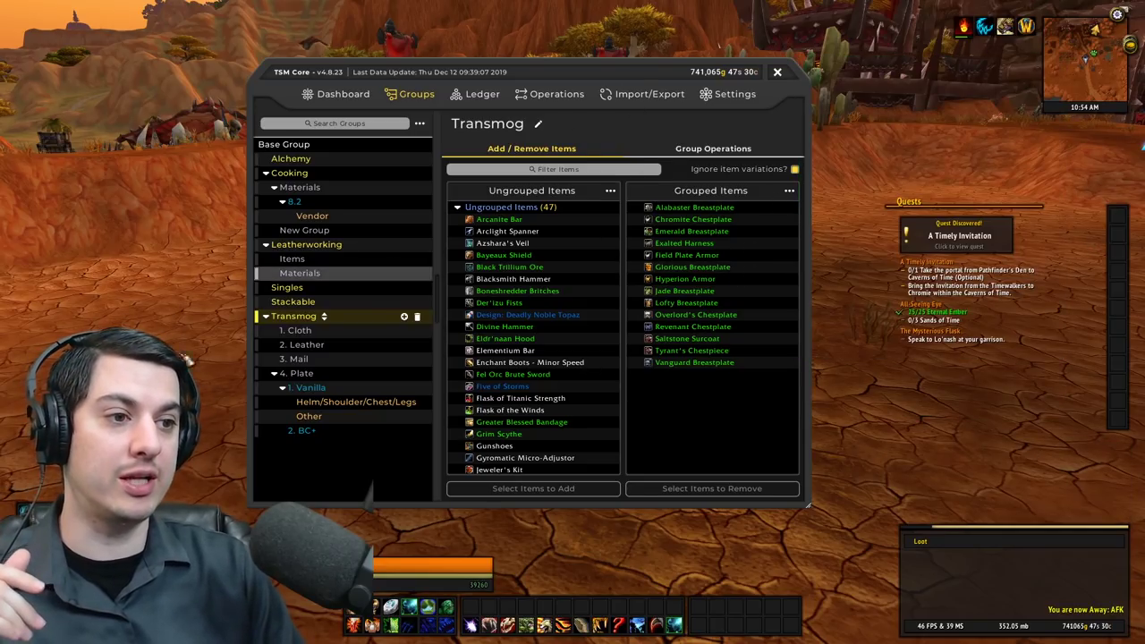
- Turn on ignoring item variations for Plate's Vanilla Helm/Shoulder/Chest/Legs group as well
left_click(299, 331)
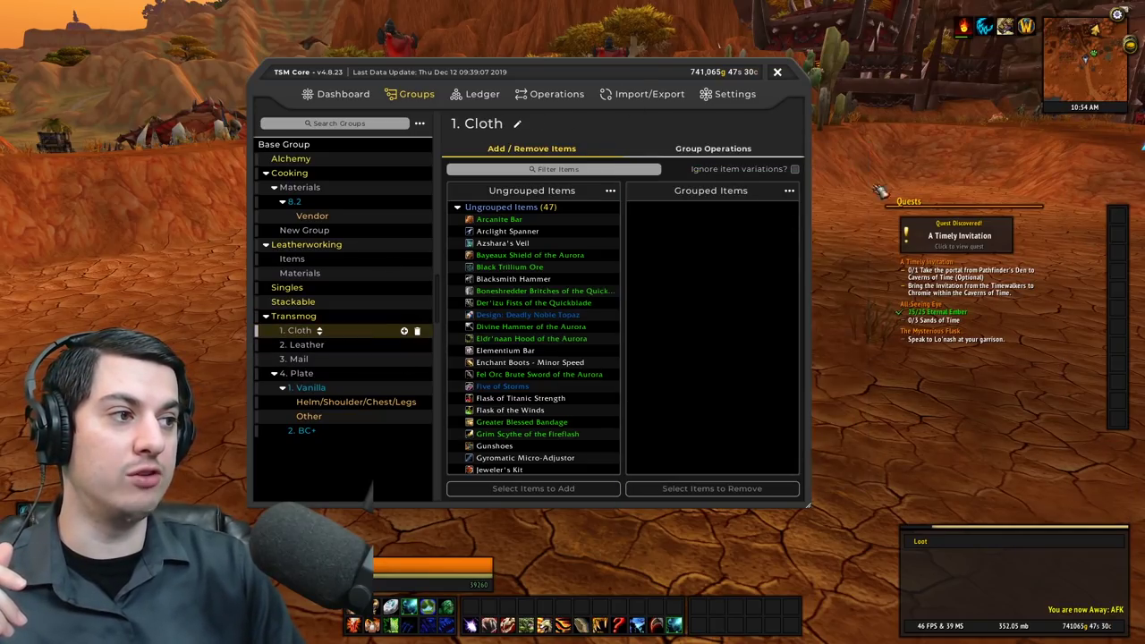
left_click(339, 402)
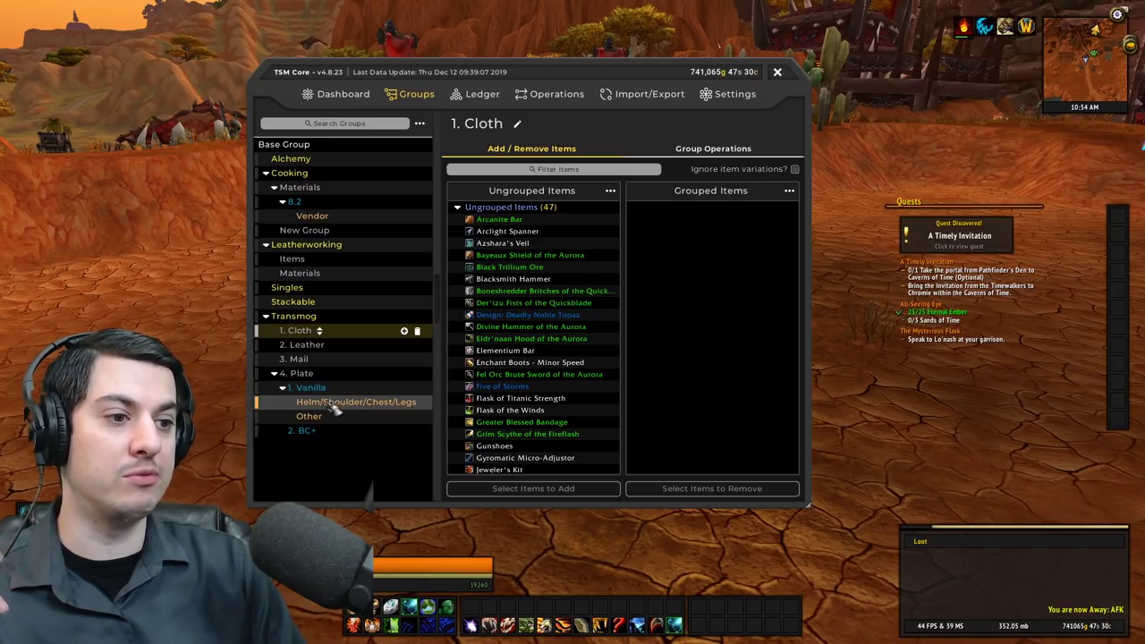
left_click(796, 169)
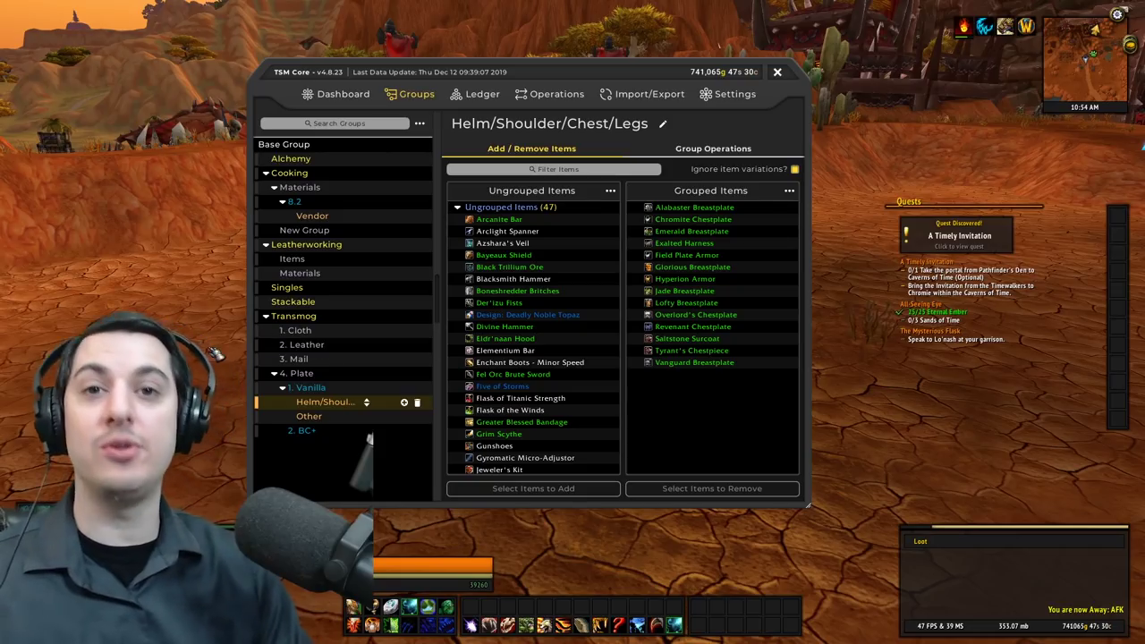
- Review the item lists of the Singles and Stackable groups and of Plate's 2. BC+ subgroup
left_click(295, 288)
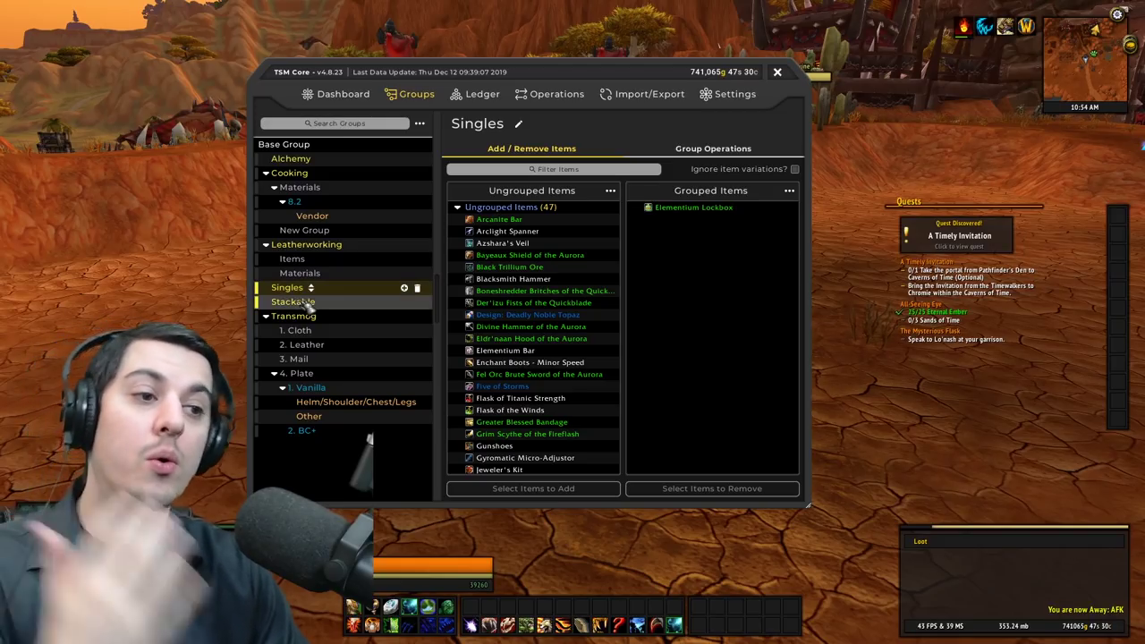
left_click(304, 303)
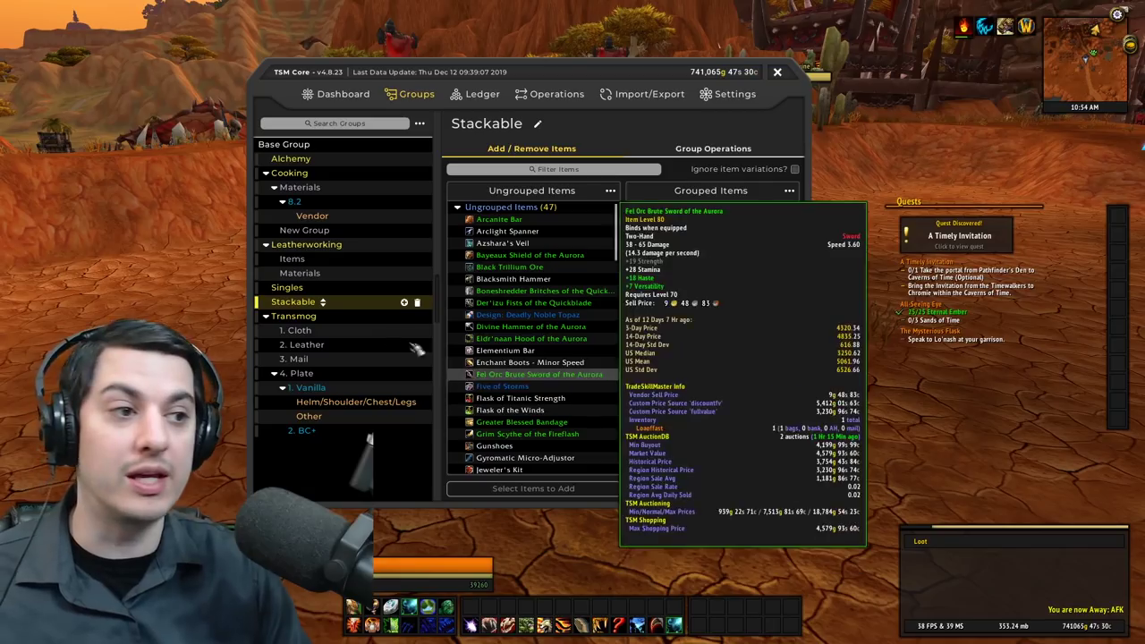
left_click(394, 286)
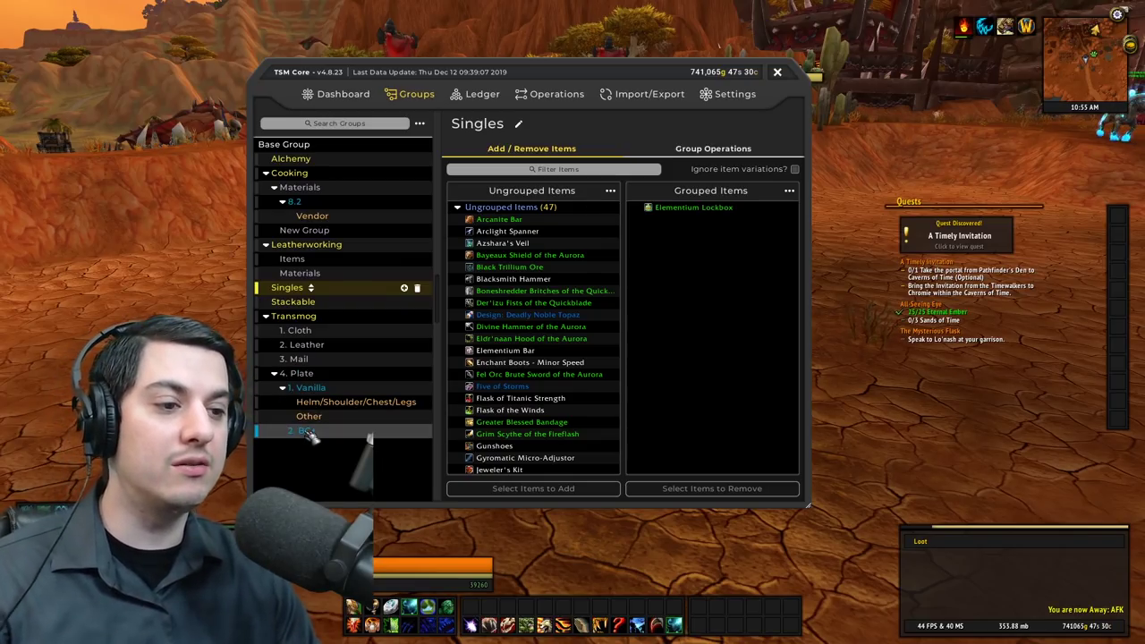
left_click(313, 431)
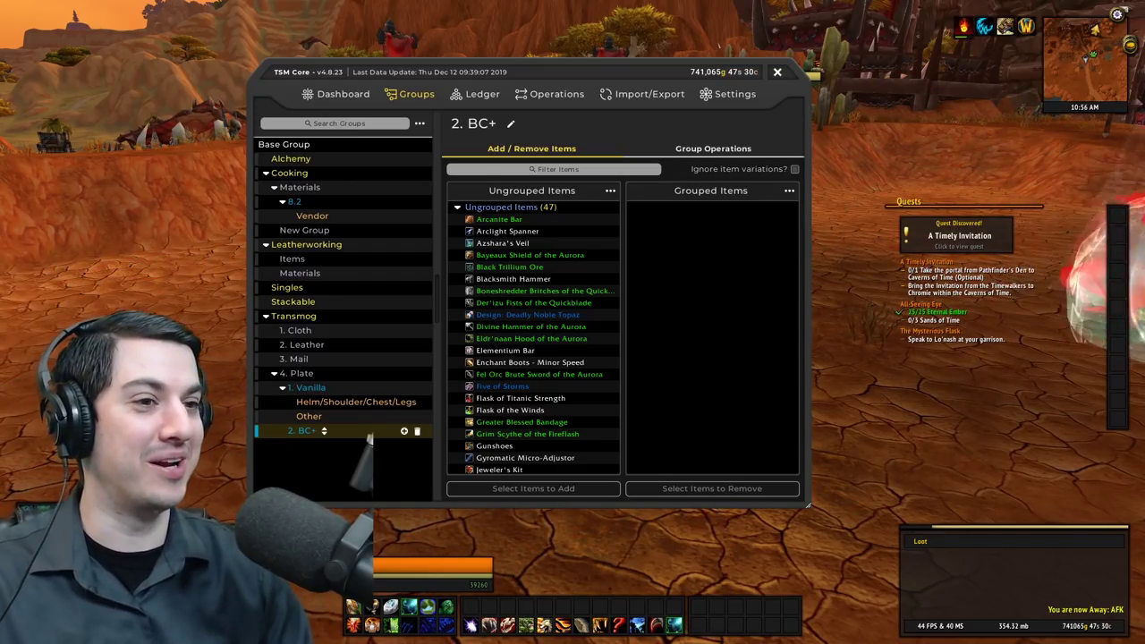
left_click_drag(854, 76, 206, 215)
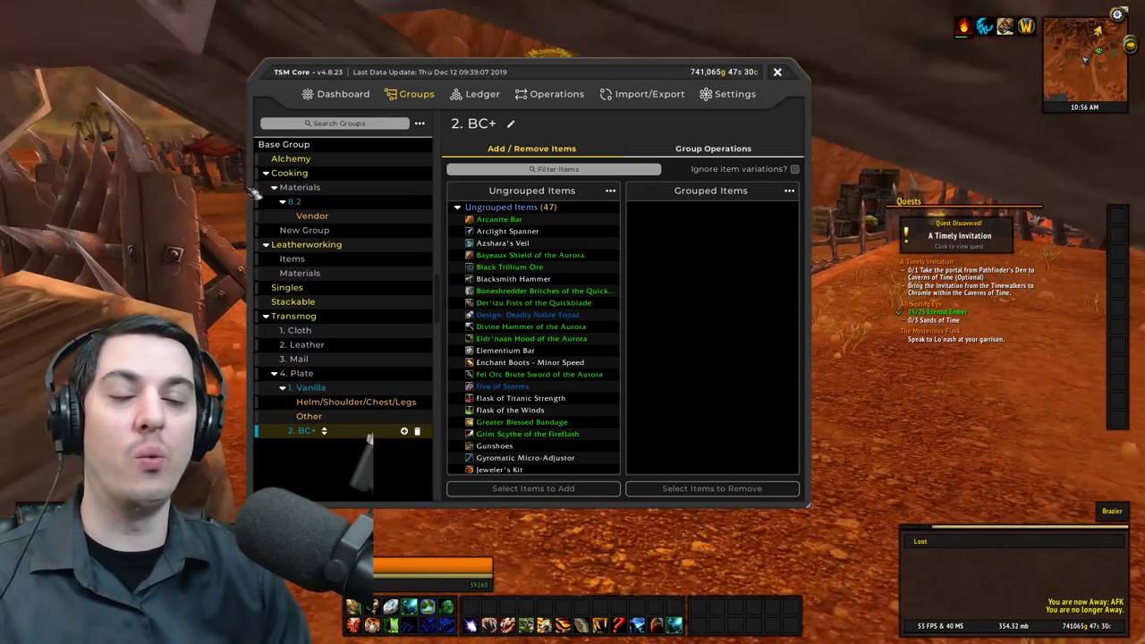